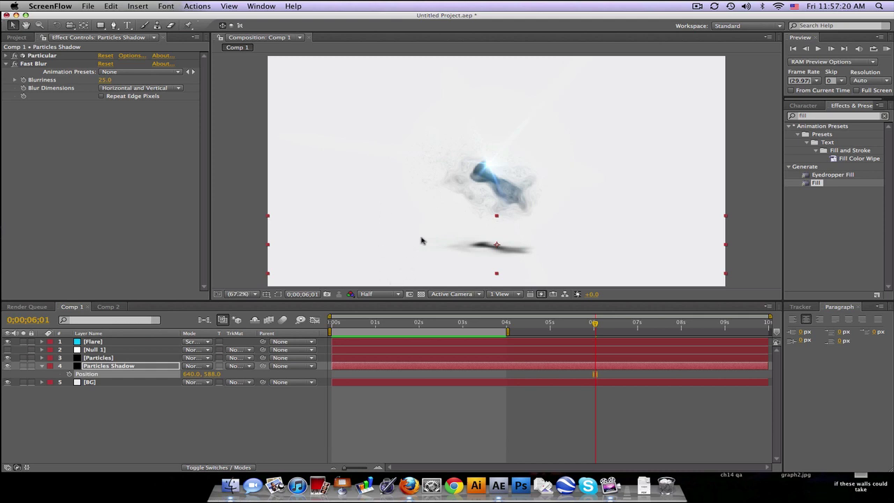
Stop the Comp 1 smoke preview and switch to Comp 2 with the SMOKE text
left_click(888, 50)
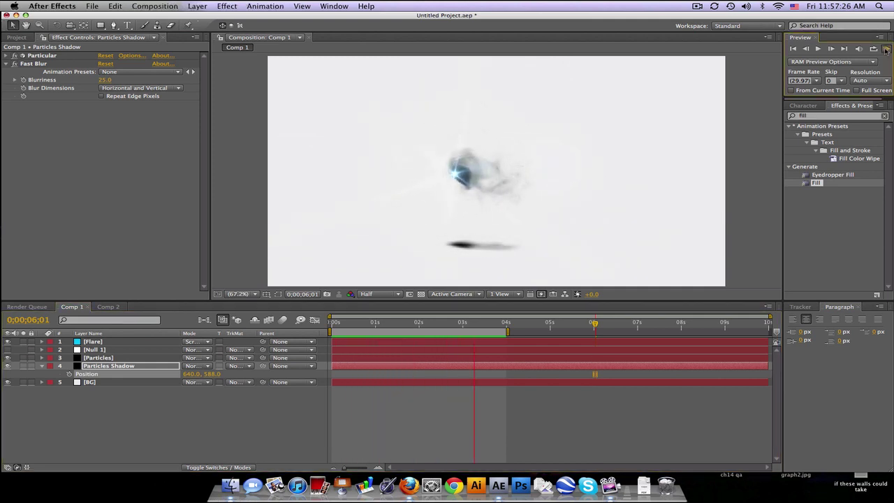
left_click(111, 309)
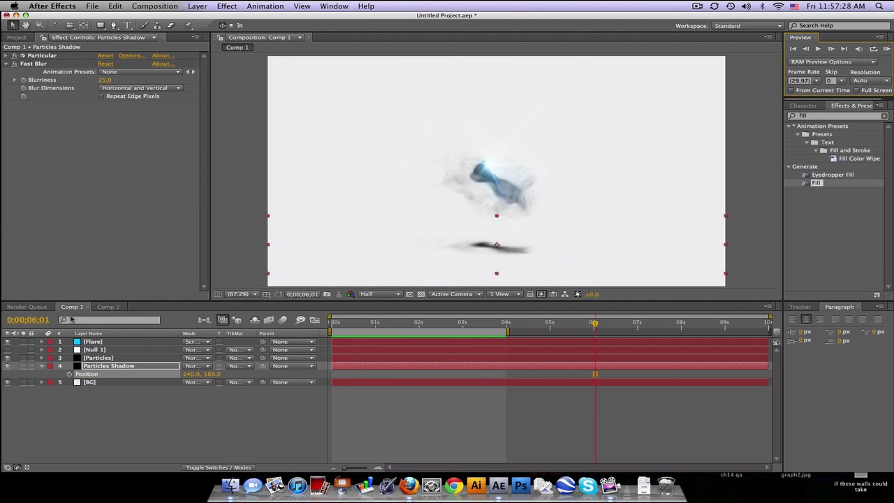
left_click(111, 308)
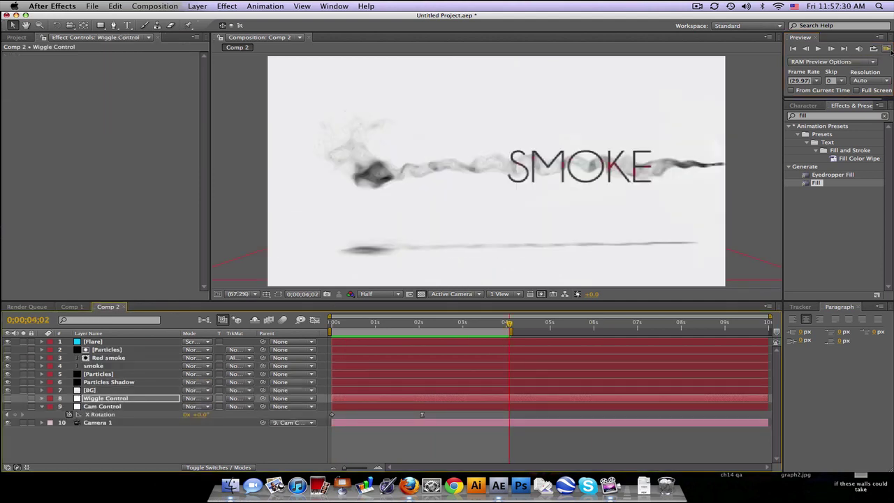
left_click(886, 49)
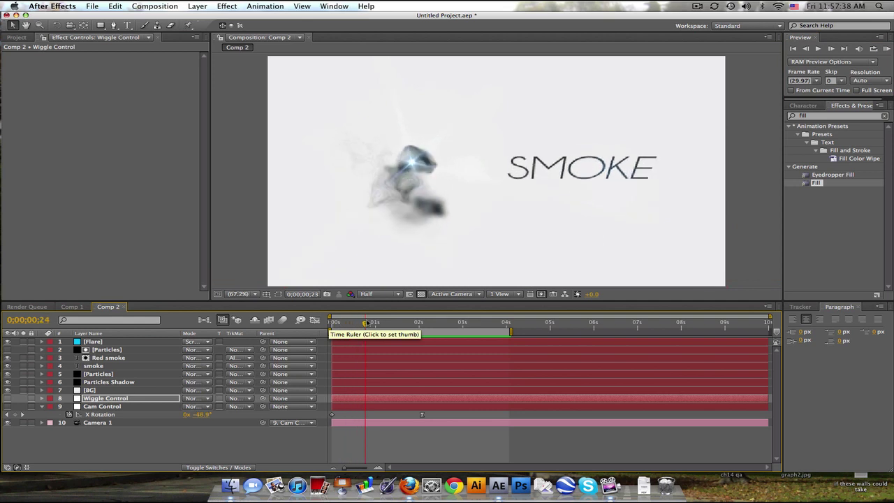
left_click_drag(389, 320, 500, 314)
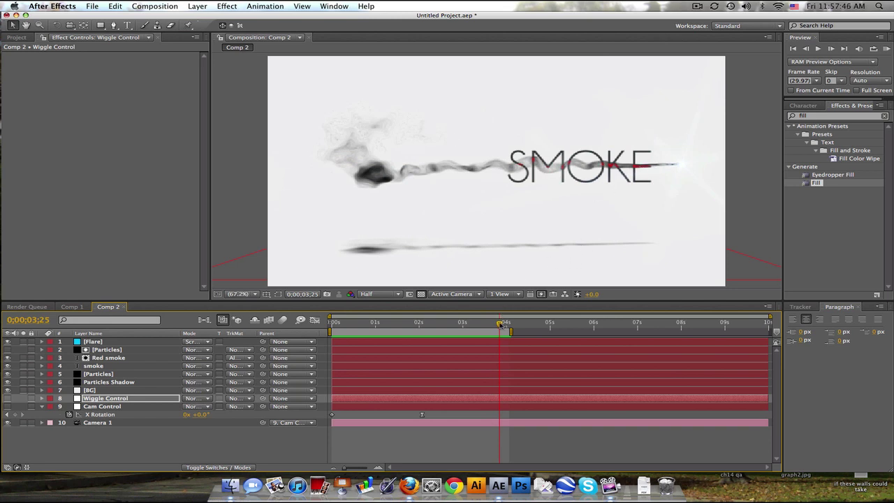
left_click_drag(500, 324, 492, 325)
Return to Comp 1 and preview it at Full resolution and 100% magnification
left_click(72, 307)
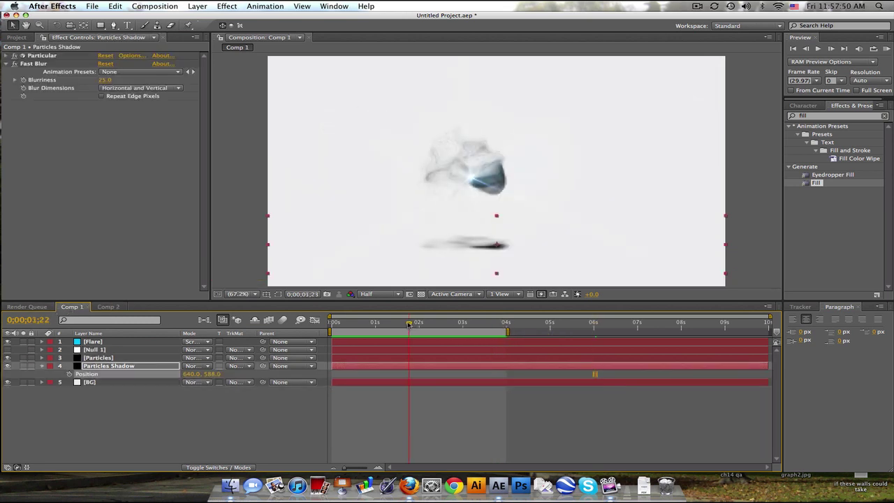
left_click_drag(347, 323, 357, 323)
left_click(377, 294)
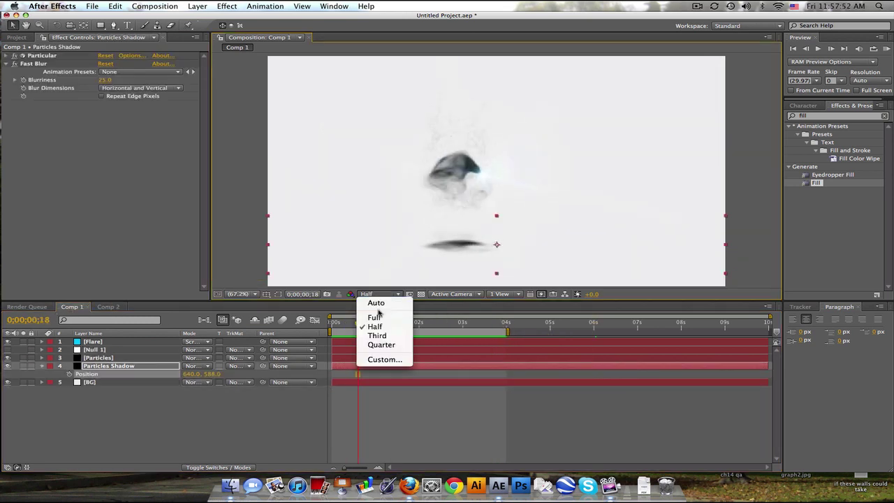
left_click(377, 314)
left_click(253, 295)
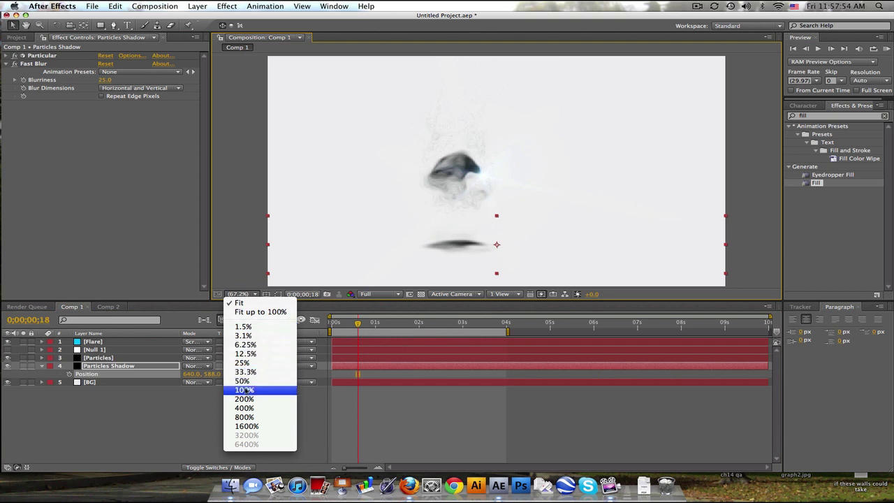
left_click(246, 391)
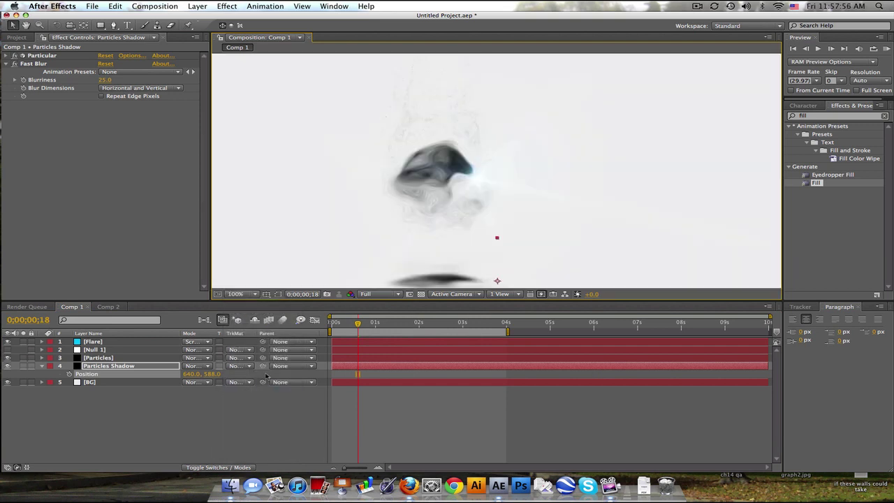
left_click(368, 323)
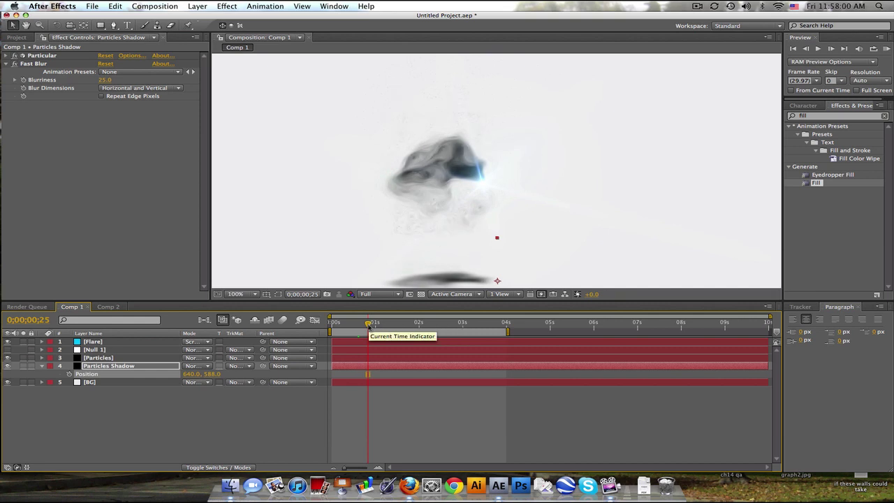
left_click(149, 6)
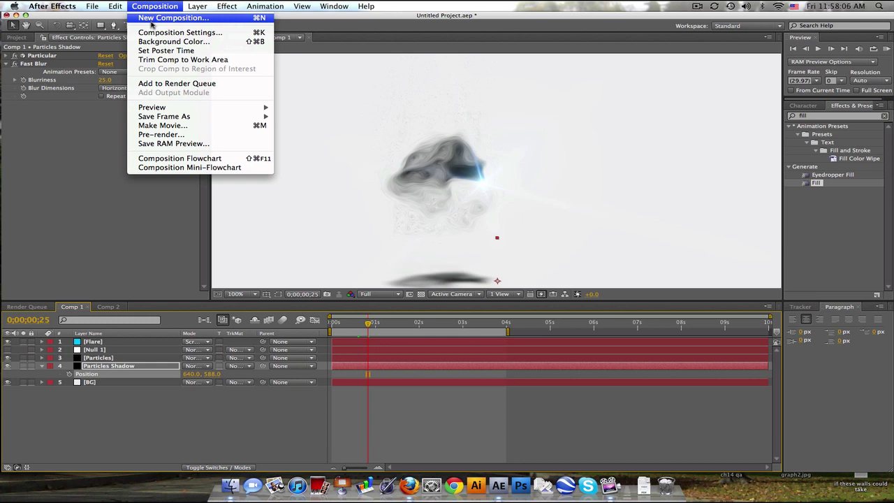
Create a new composition, Comp 3, and fit it in the viewer
left_click(151, 19)
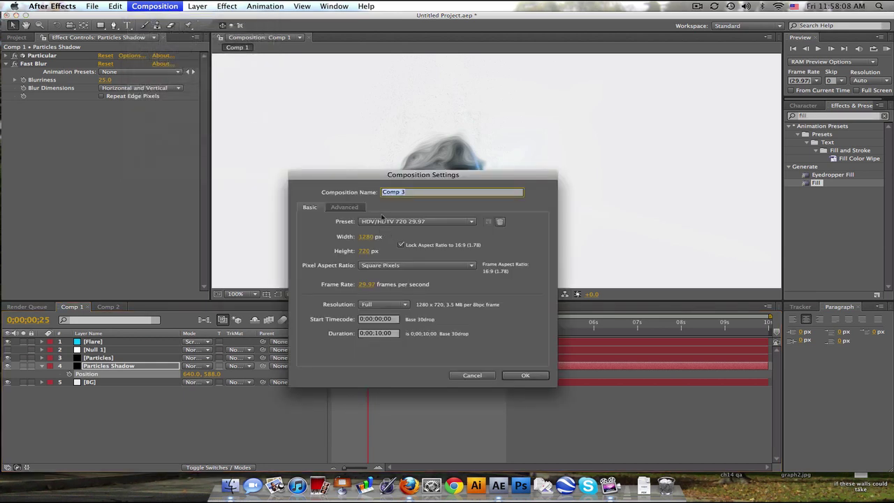
left_click(532, 376)
left_click(241, 293)
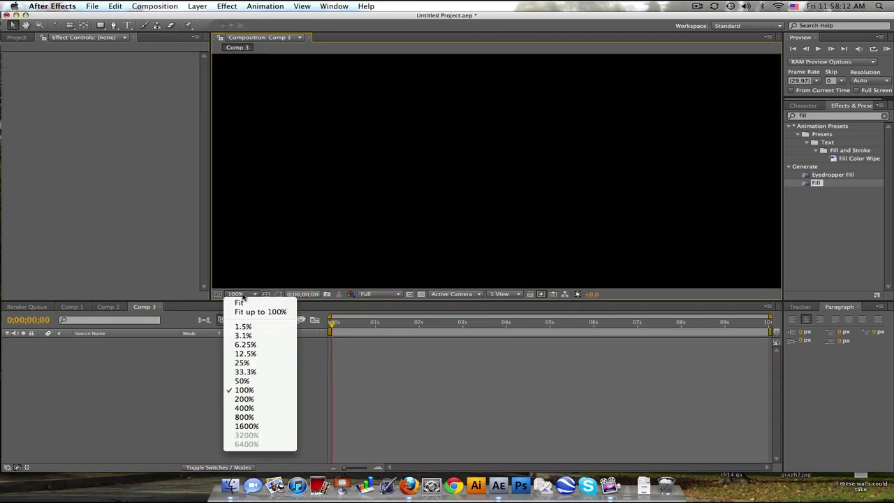
left_click(255, 310)
Add a light grey solid layer named BG
left_click(196, 6)
mouse_move(209, 17)
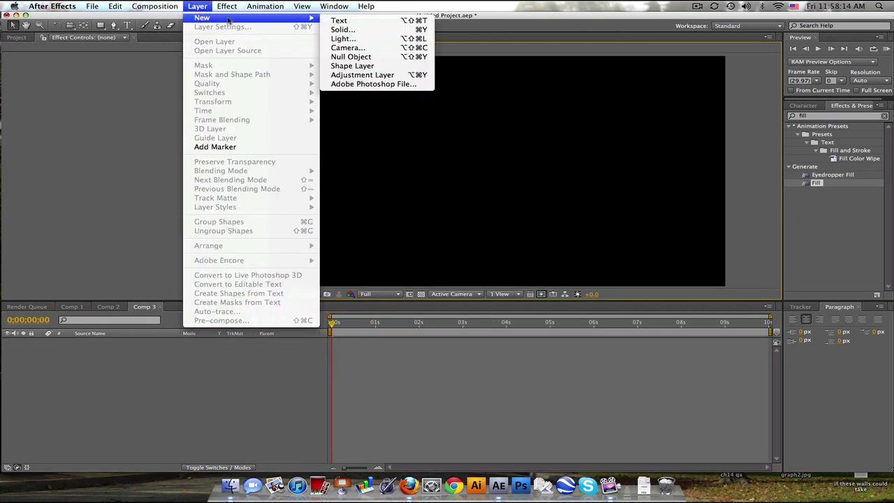
left_click(396, 29)
type("BG")
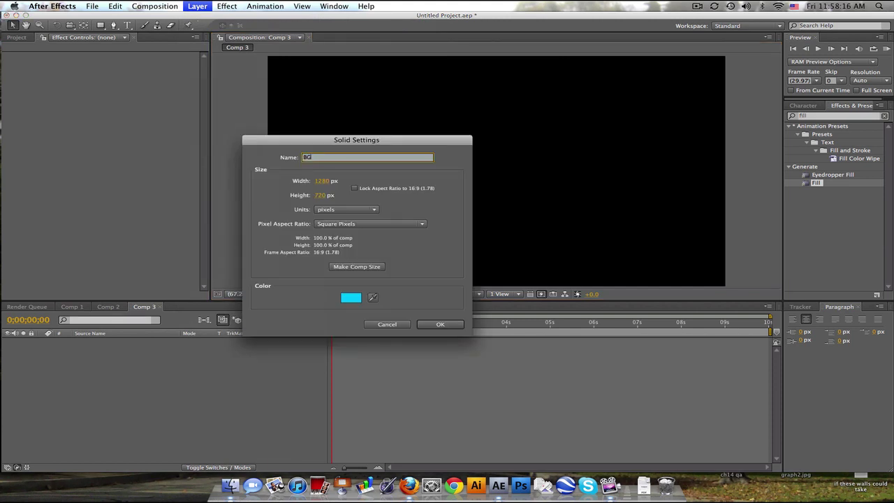
left_click(344, 298)
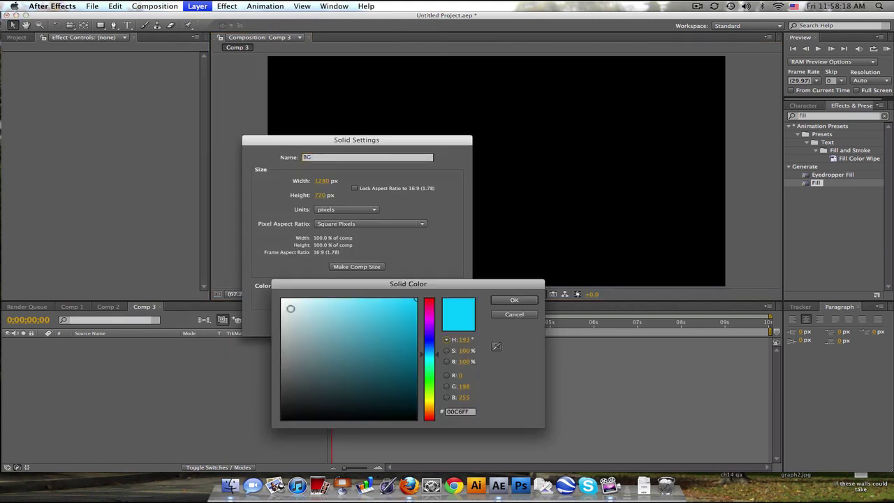
left_click(281, 308)
left_click(514, 300)
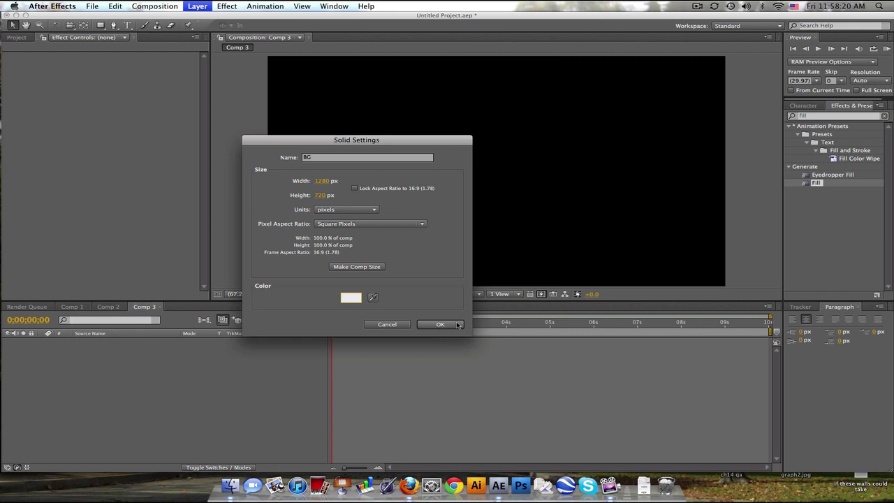
left_click(444, 324)
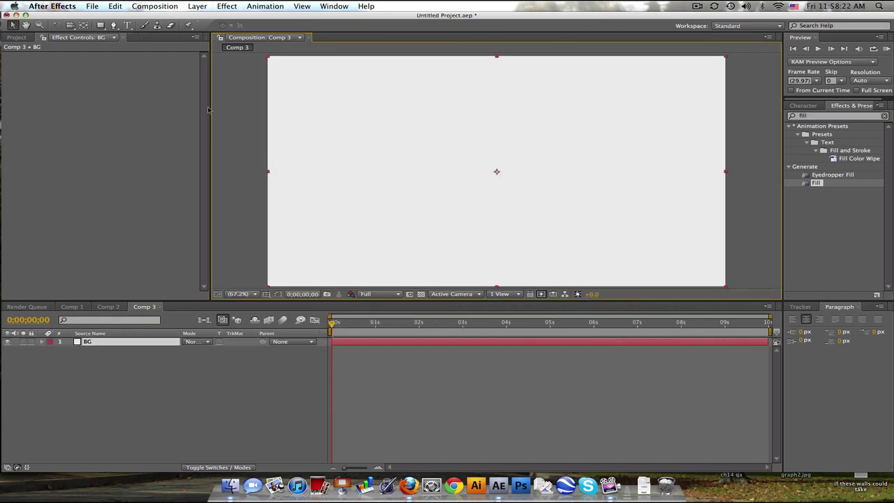
Add a black solid layer named Smoke above BG
left_click(197, 6)
mouse_move(210, 20)
left_click(327, 28)
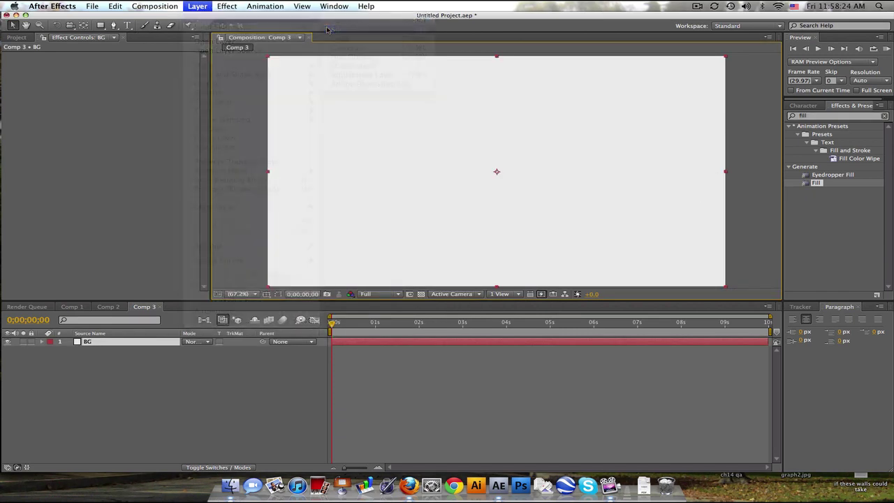
type("B")
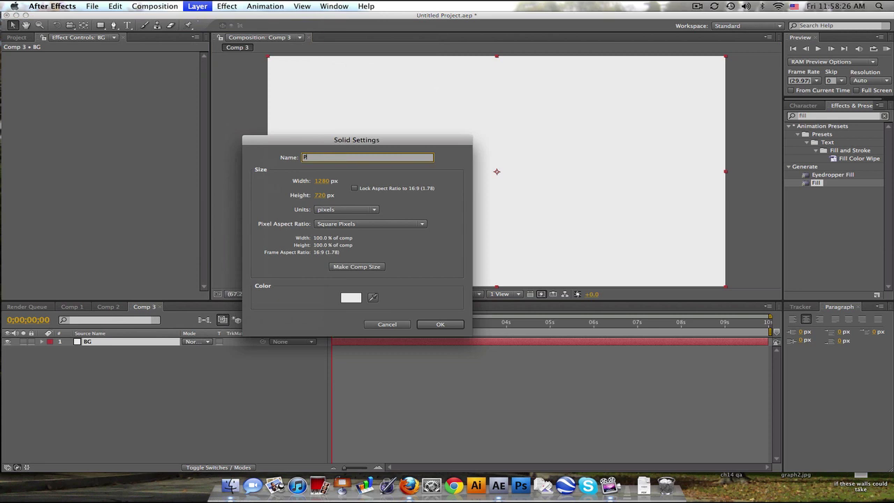
left_click(351, 297)
left_click(533, 303)
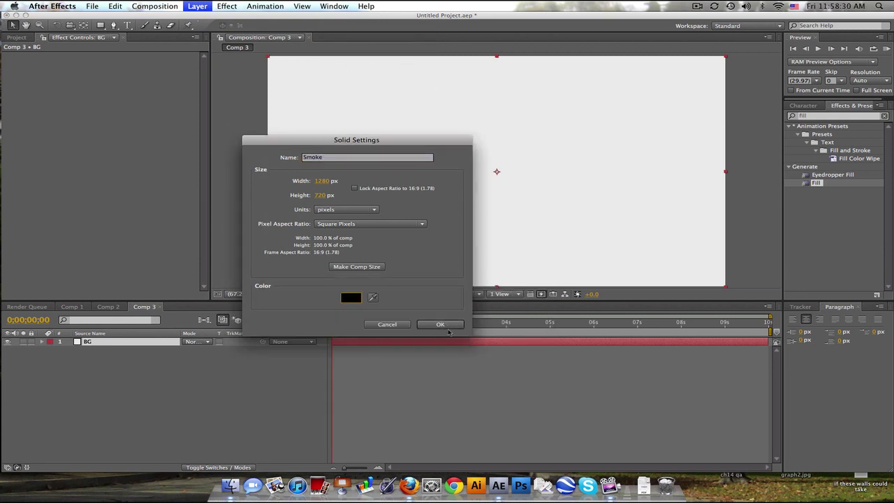
left_click(447, 325)
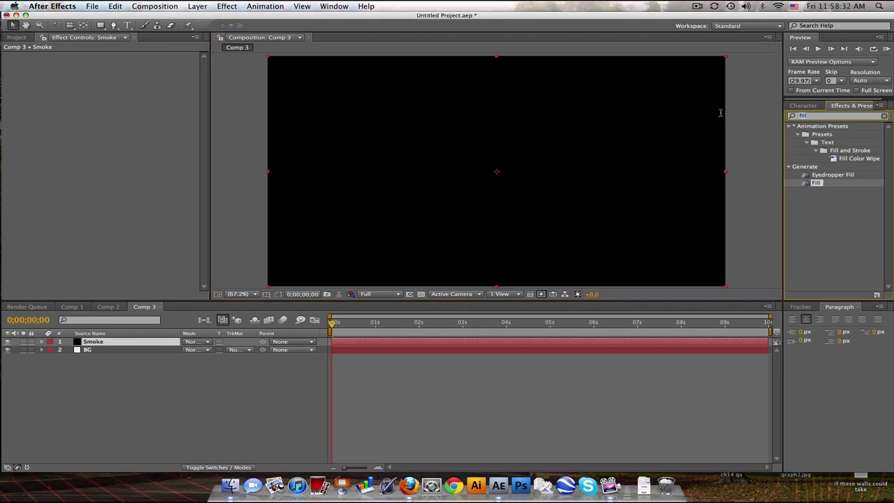
Search 'parti', drop Trapcode Particular onto the Smoke solid, and make its particles black
double_click(803, 115)
type("parti")
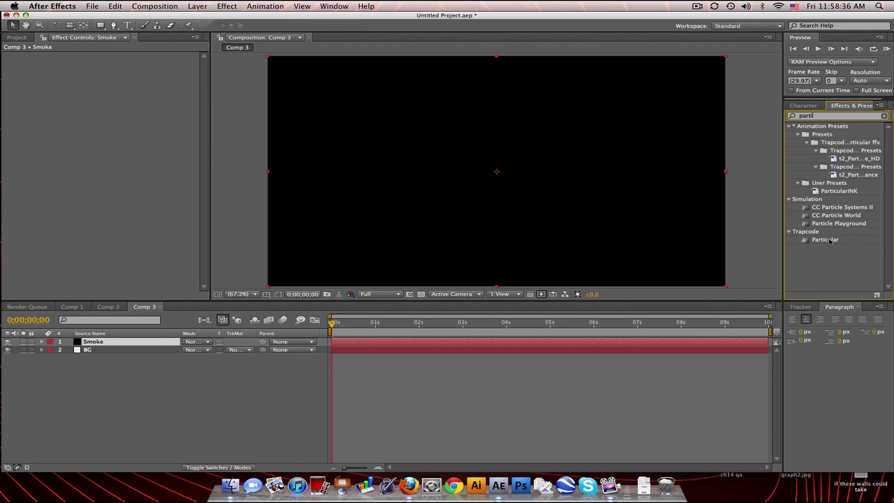
left_click_drag(830, 241, 148, 337)
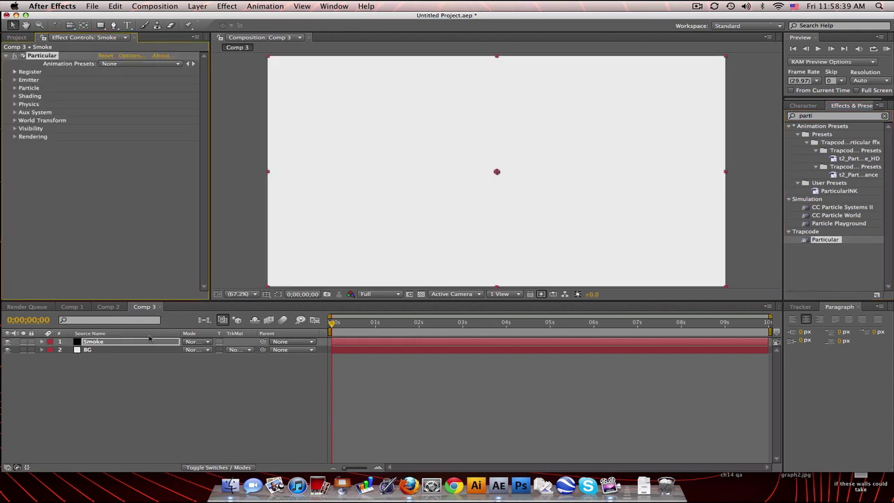
left_click(14, 88)
left_click(104, 291)
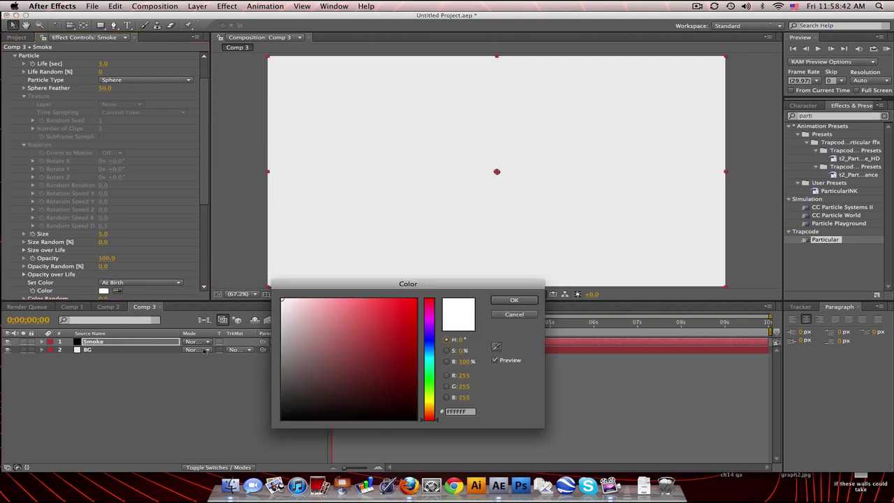
left_click(514, 299)
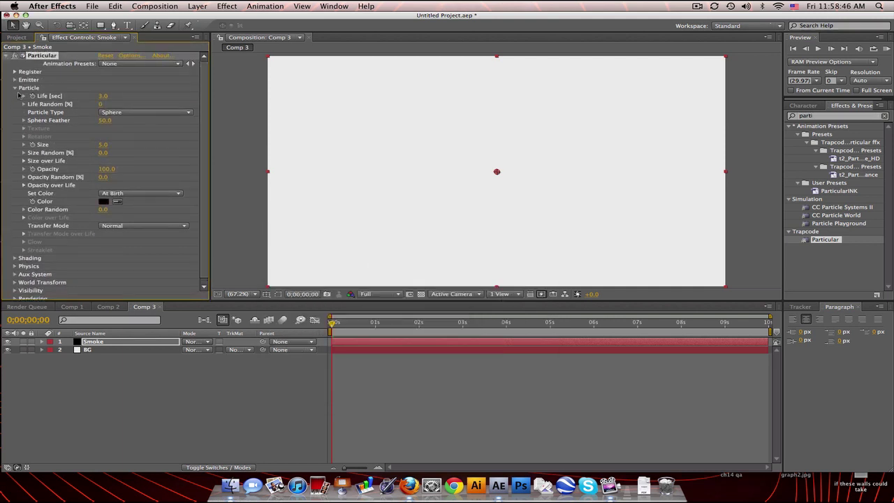
Add a null object to Comp 3 and rename it Wiggle Control
left_click(197, 7)
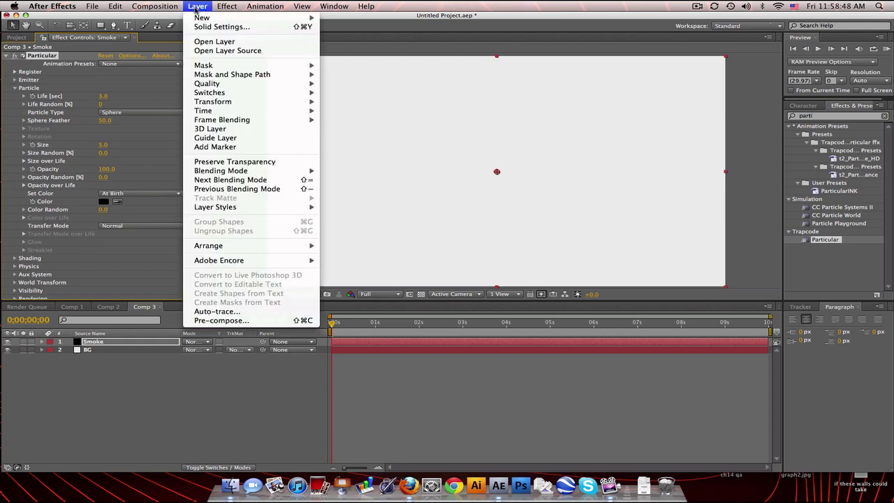
mouse_move(198, 18)
left_click(351, 56)
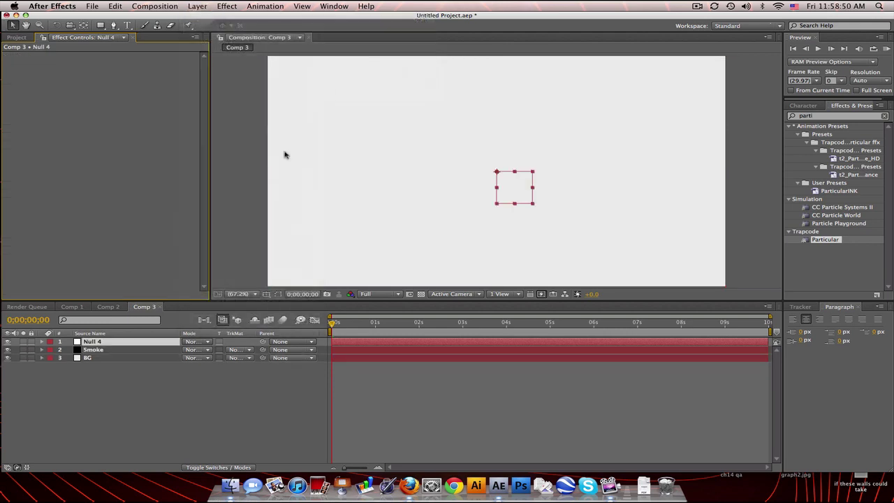
key("Return")
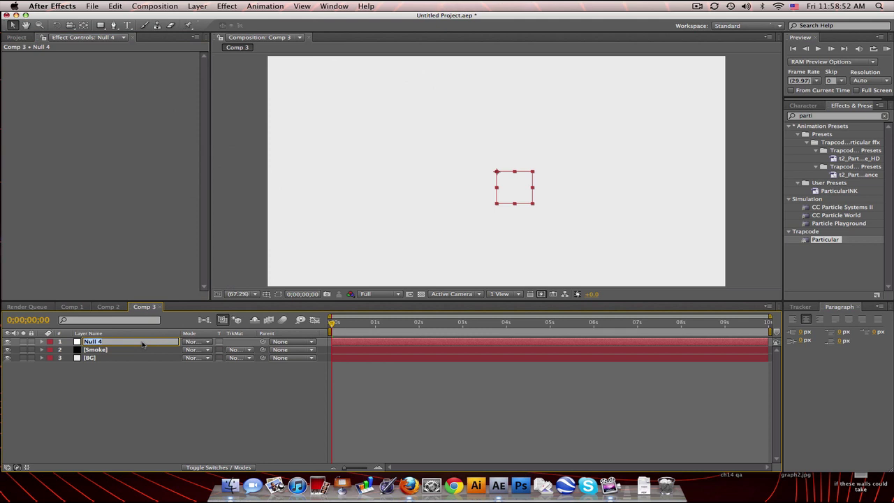
type("Wiggle Control")
key("Return")
Make Wiggle Control a 3D layer and separate its Position into X, Y, Z
left_click(226, 467)
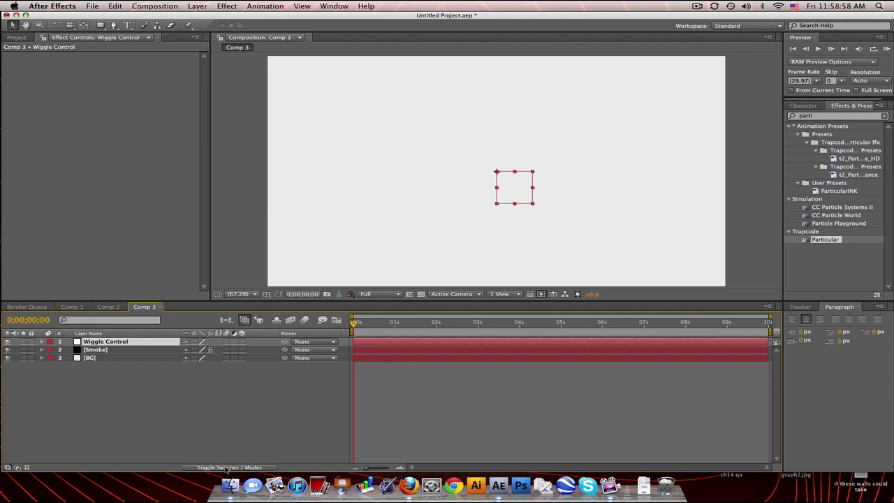
left_click(242, 342)
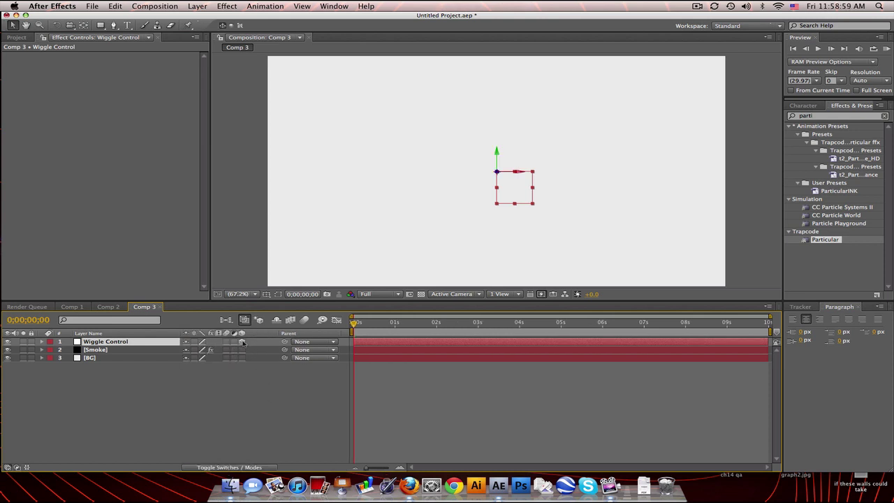
left_click(219, 467)
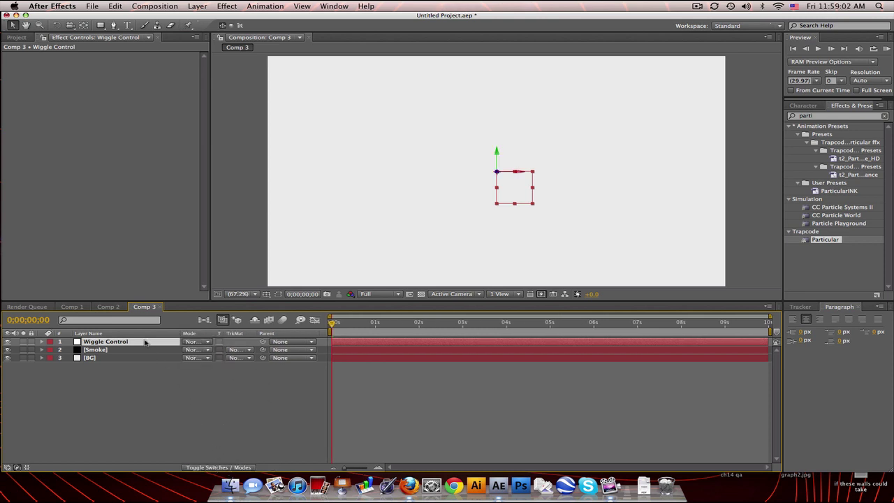
key("p")
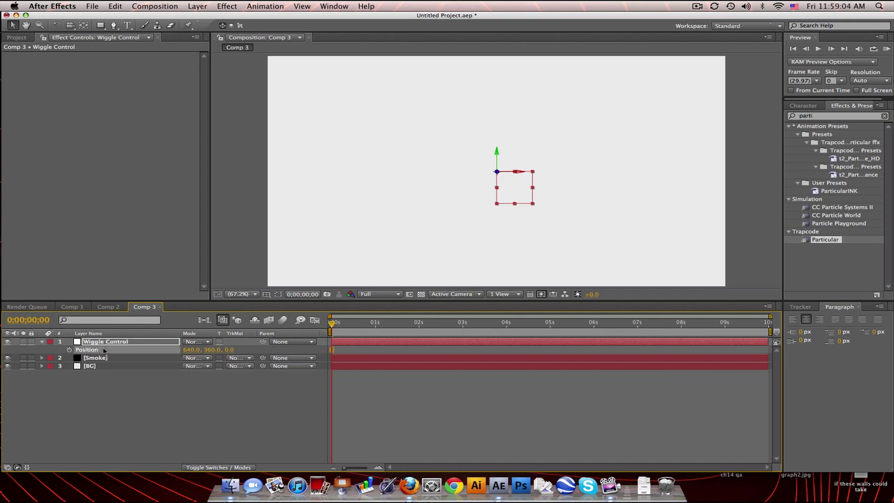
right_click(100, 349)
left_click(114, 362)
Hide the Wiggle Control layer and expand the Smoke layer's properties
left_click(112, 415)
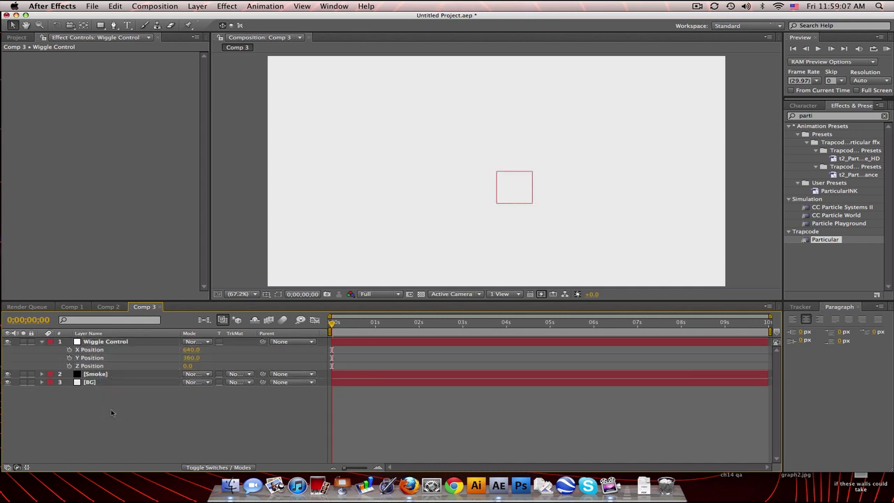
left_click(112, 375)
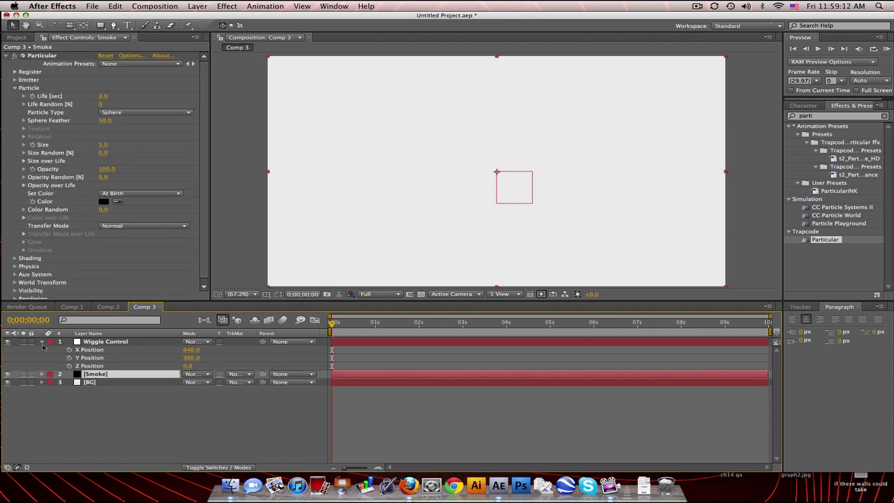
left_click(7, 342)
left_click(42, 375)
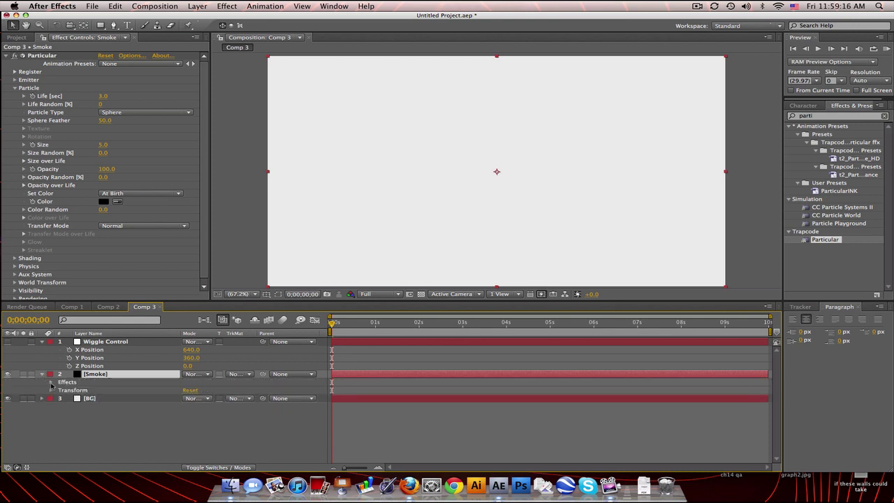
Link Particular's emitter Position XY to Wiggle Control's X and Y Position
left_click(51, 382)
left_click(60, 391)
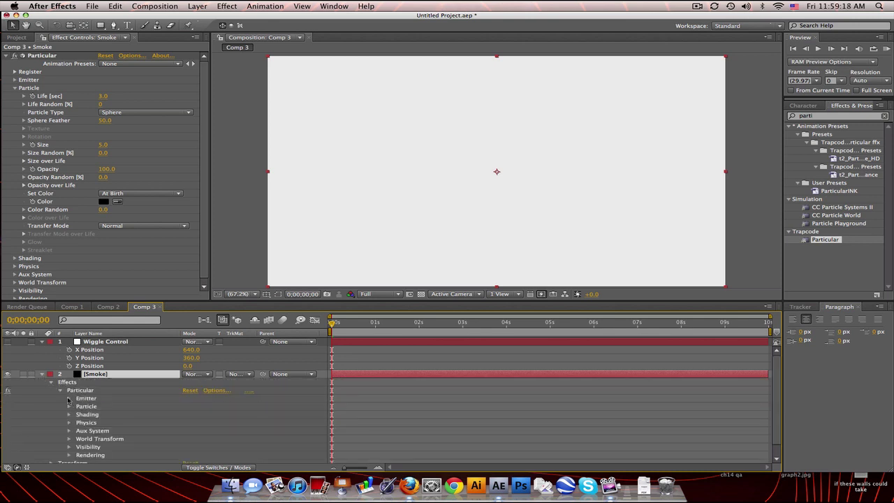
left_click(69, 398)
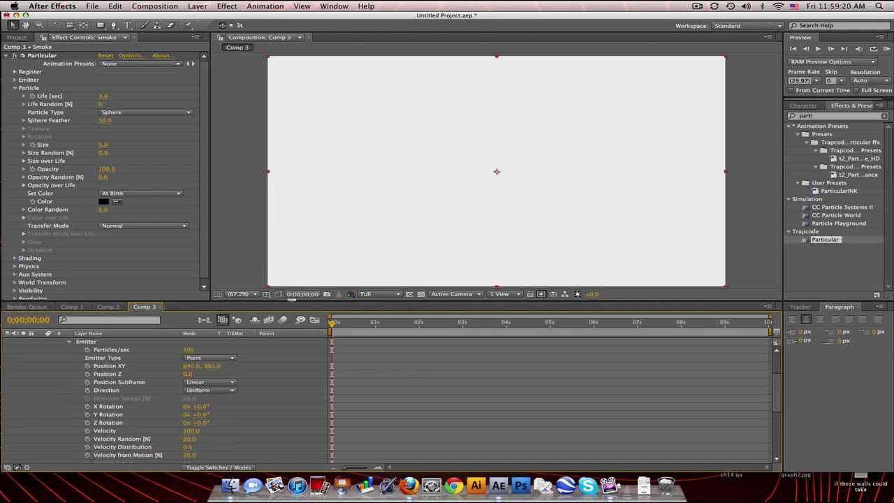
left_click_drag(292, 299, 293, 145)
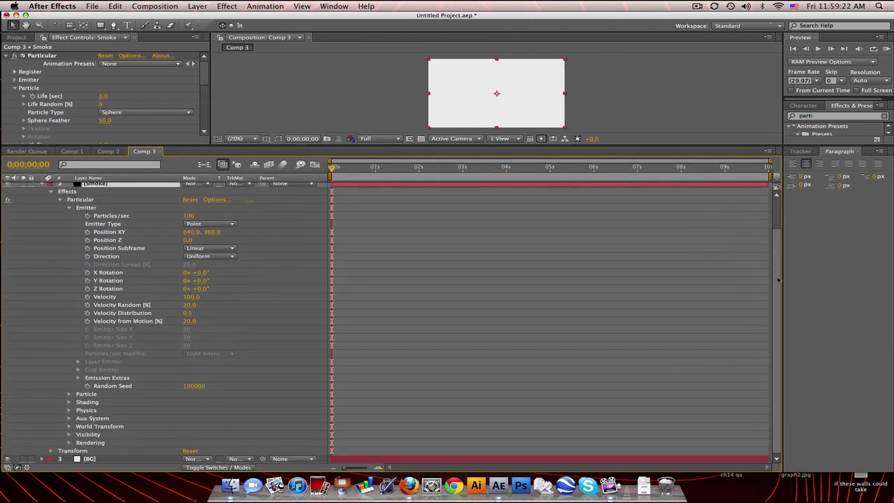
scroll(779, 280, "up", 2)
left_click(103, 269)
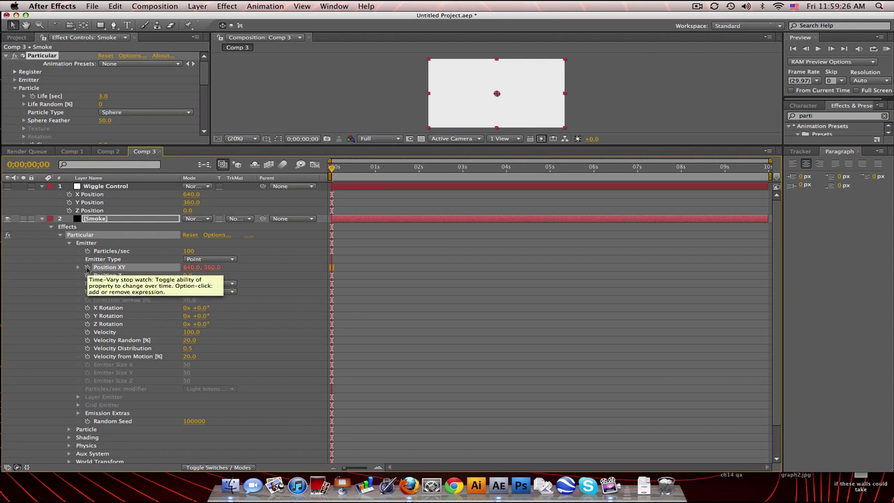
left_click(87, 267, "alt")
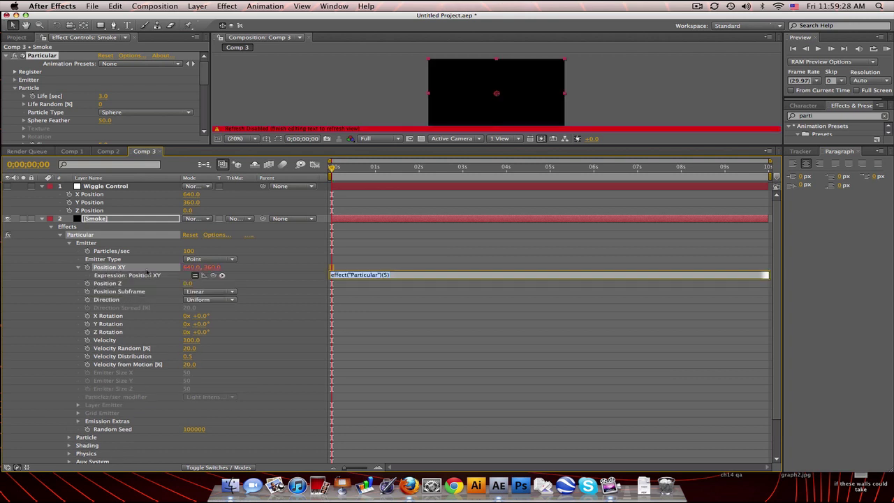
key("BackSpace")
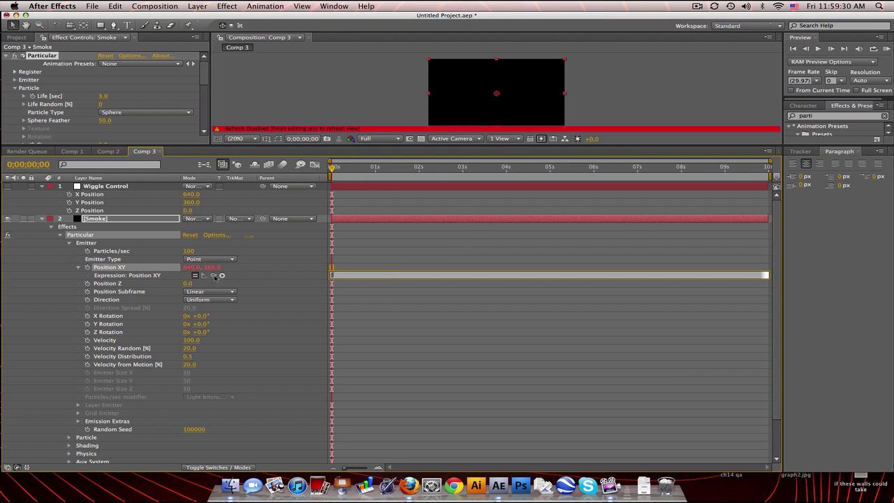
left_click_drag(214, 276, 79, 193)
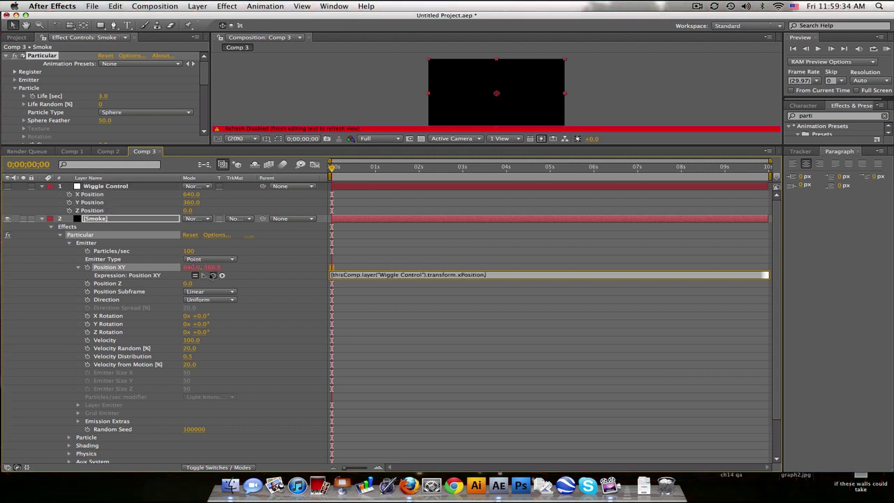
left_click_drag(213, 276, 94, 203)
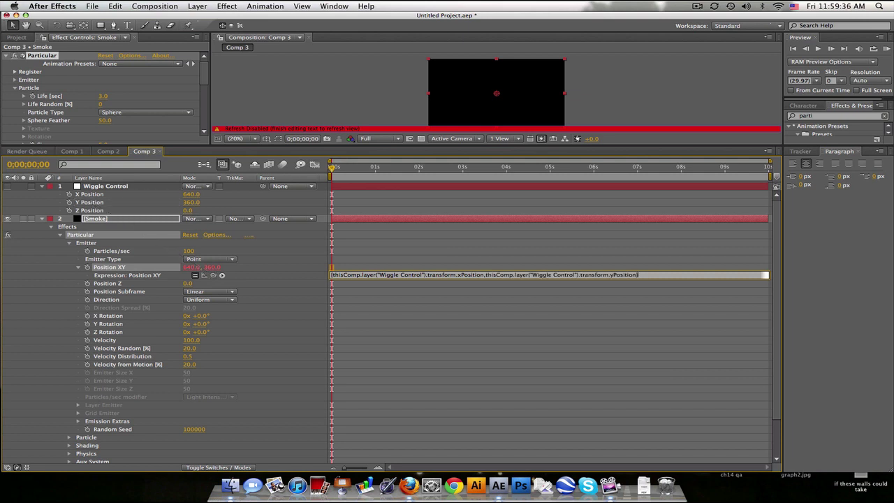
left_click(355, 263)
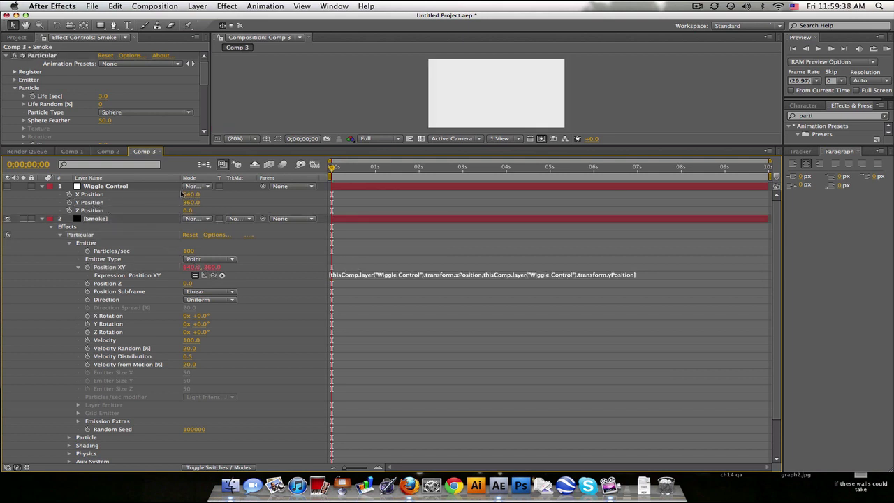
Link the emitter Position Z to Wiggle Control's Z Position
left_click(88, 284, "alt")
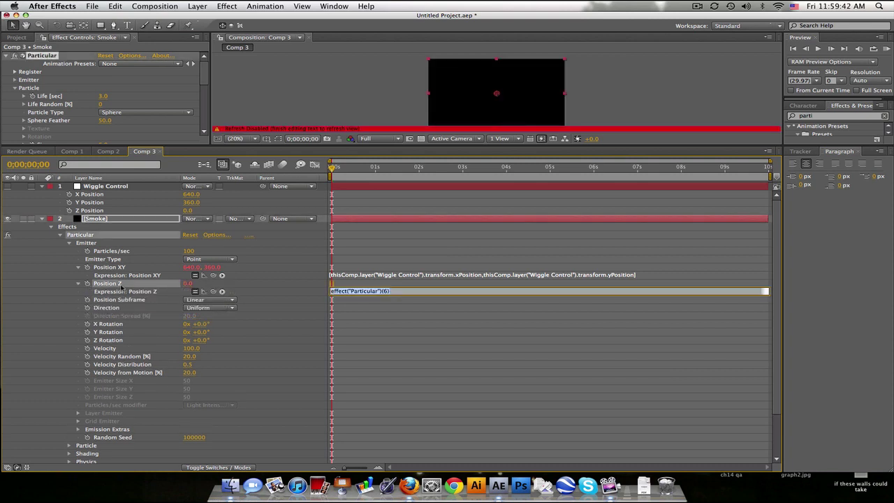
left_click_drag(214, 292, 90, 210)
left_click(288, 240)
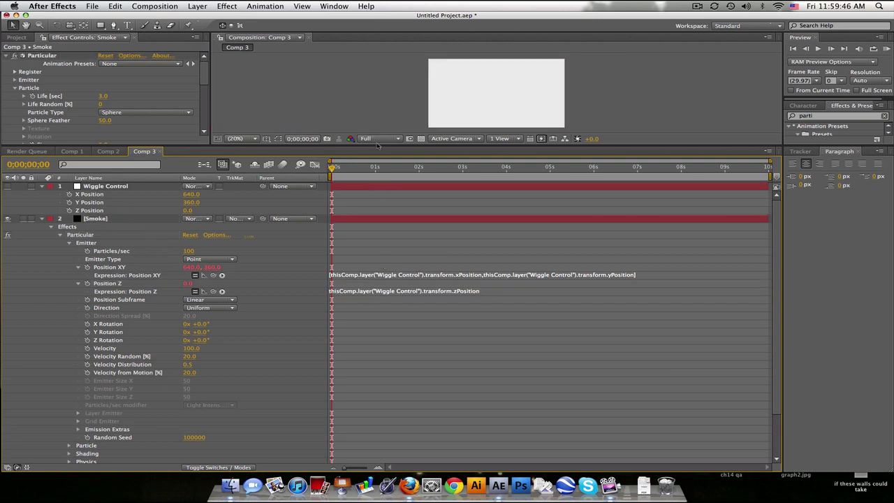
Collapse Smoke, reselect it to show Particular's settings, and enlarge the preview
left_click_drag(377, 145, 378, 245)
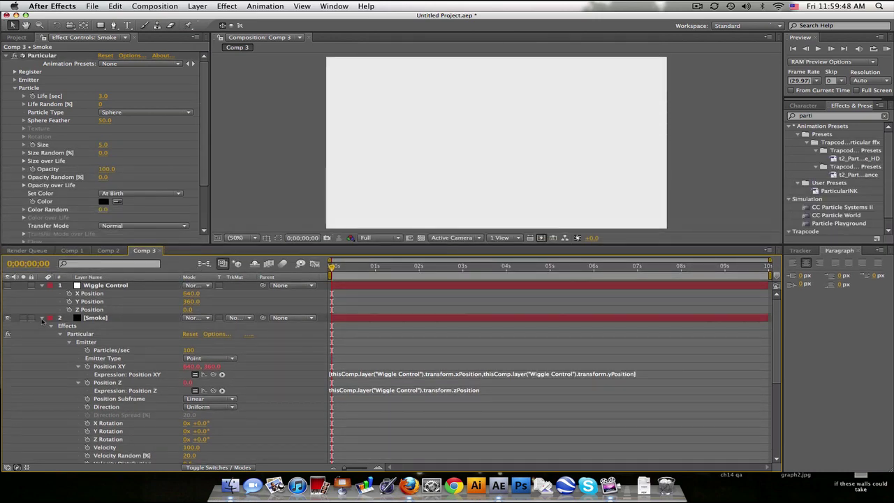
left_click(42, 319)
left_click(121, 285)
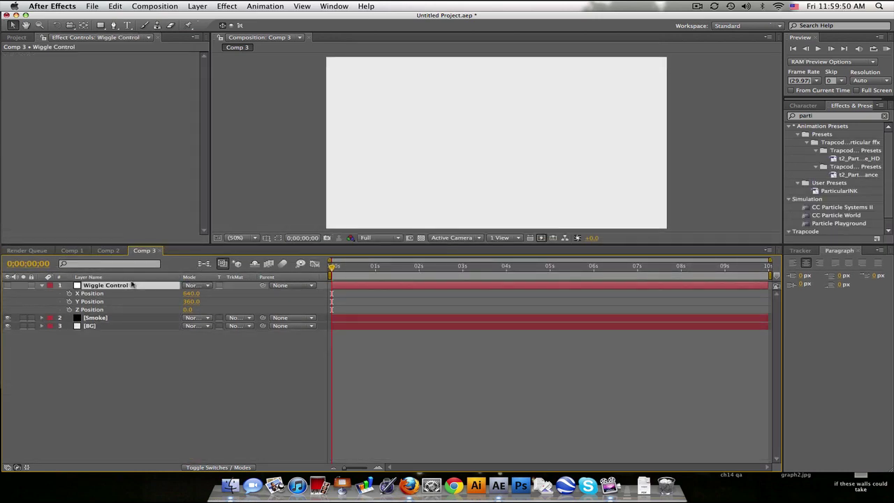
left_click(126, 320)
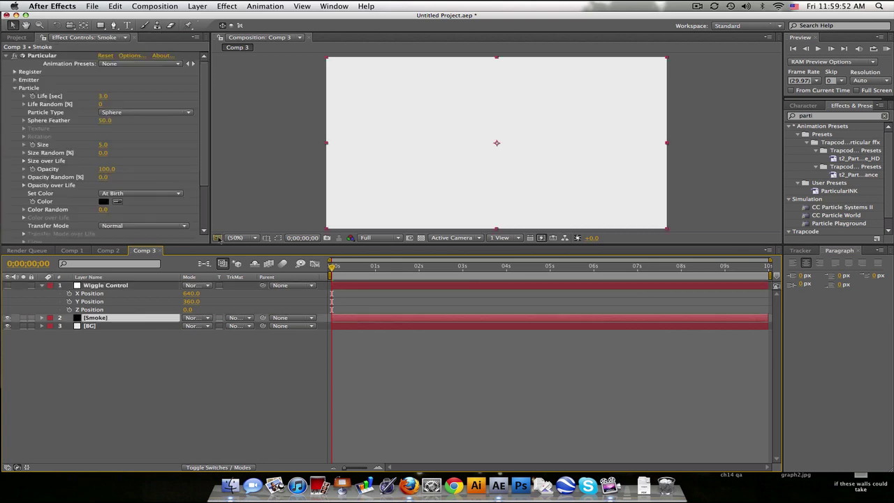
left_click_drag(265, 243, 266, 319)
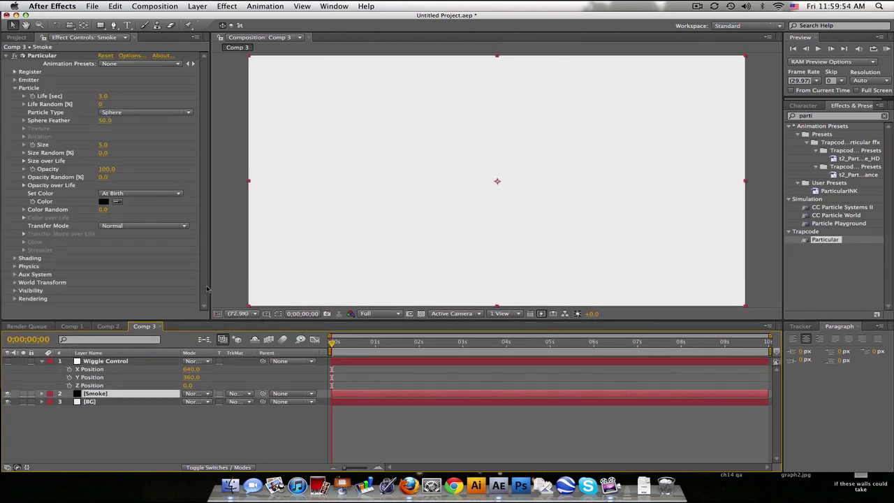
left_click_drag(209, 288, 239, 286)
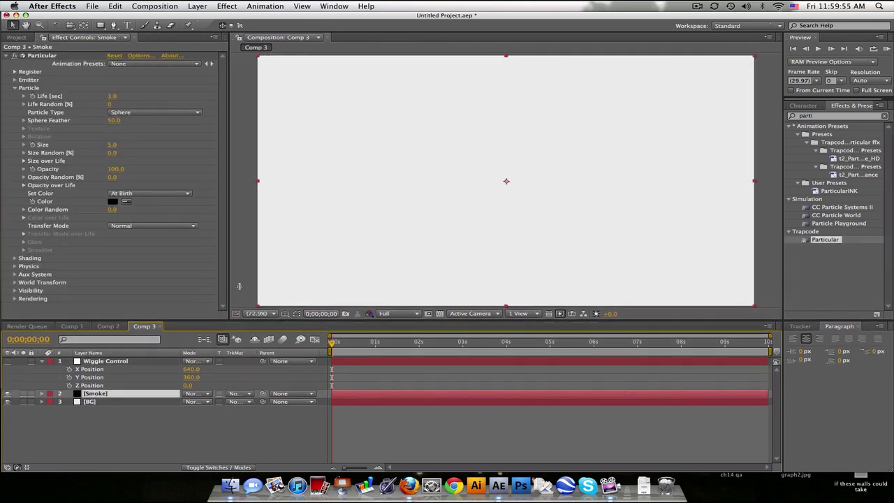
Set the emitter to 20000 particles/sec and Pre Run to 100
left_click(15, 80)
left_click(119, 72)
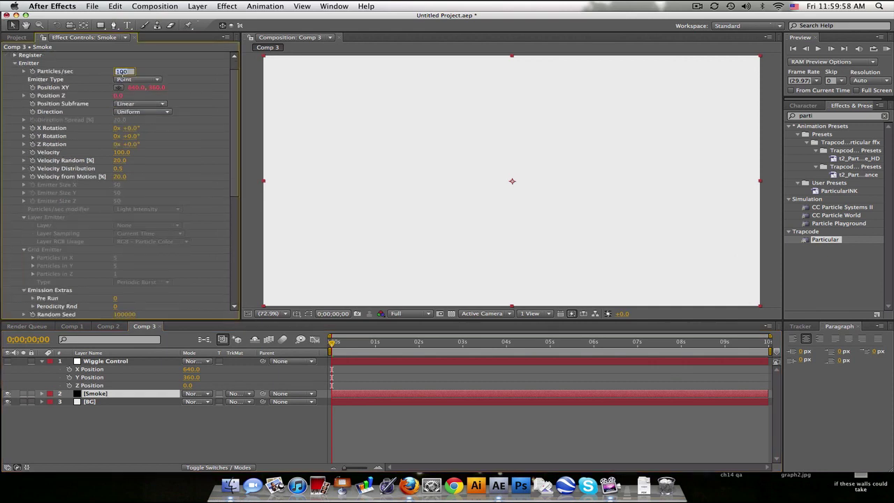
type("20000")
key("Return")
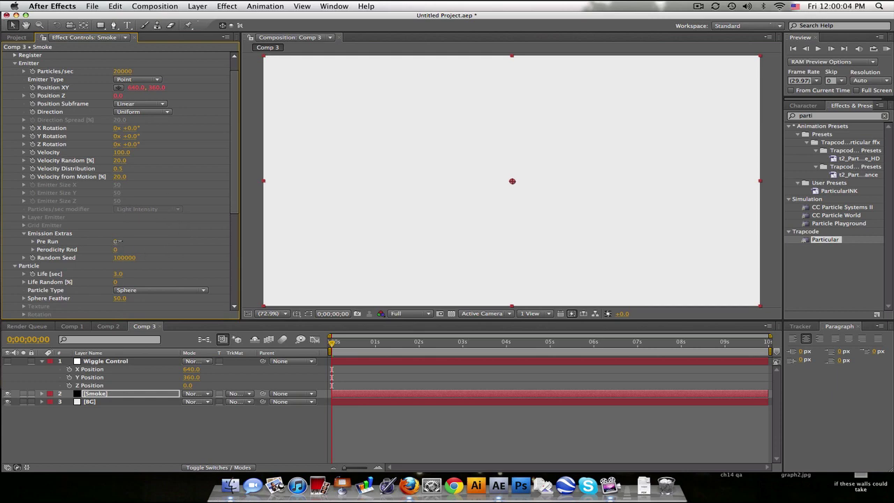
left_click_drag(117, 241, 198, 240)
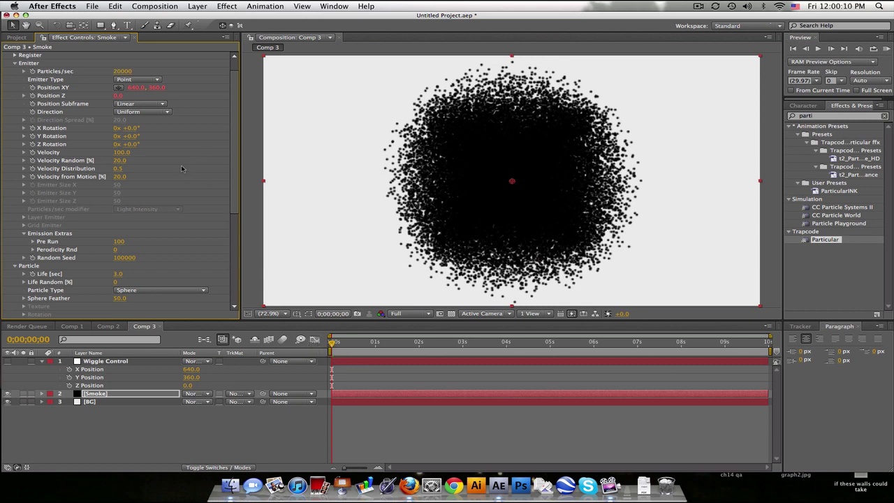
Set emitter Velocity to 25 and add a wiggle(3,25) expression to it
left_click(122, 152)
type("25")
key("Return")
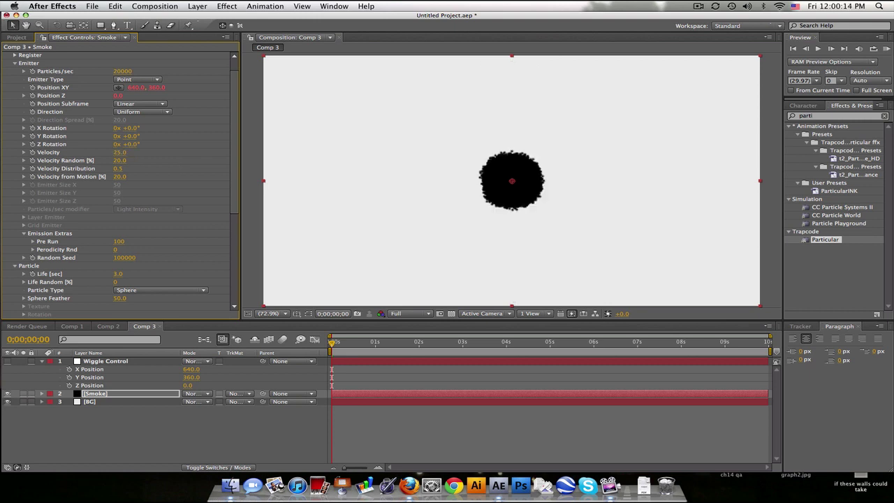
left_click(32, 152, "alt")
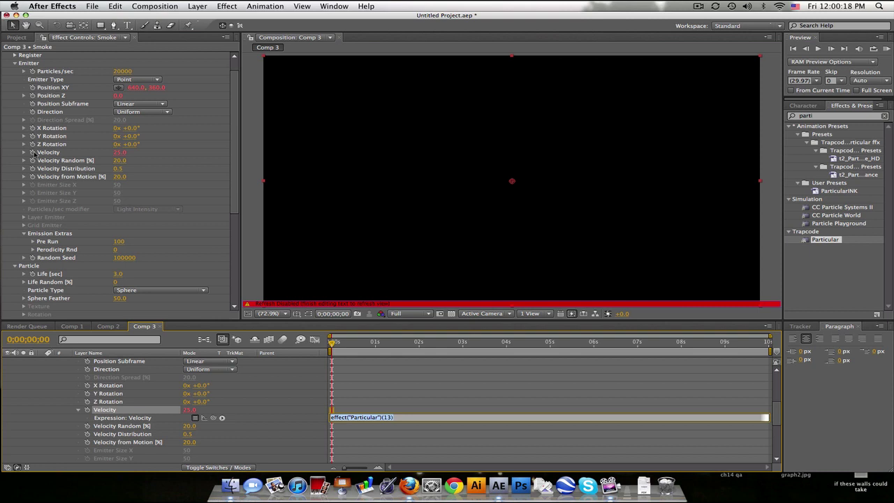
type("wiggle(3,25")
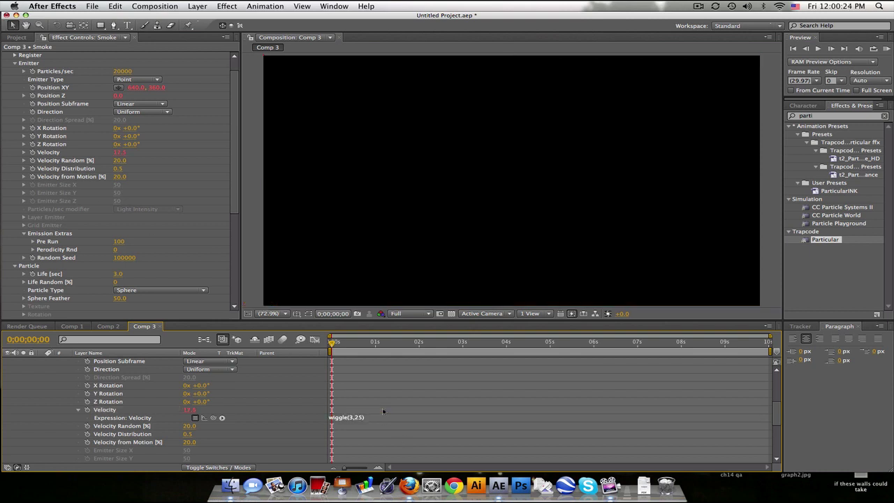
key("KP_Enter")
left_click_drag(332, 343, 413, 343)
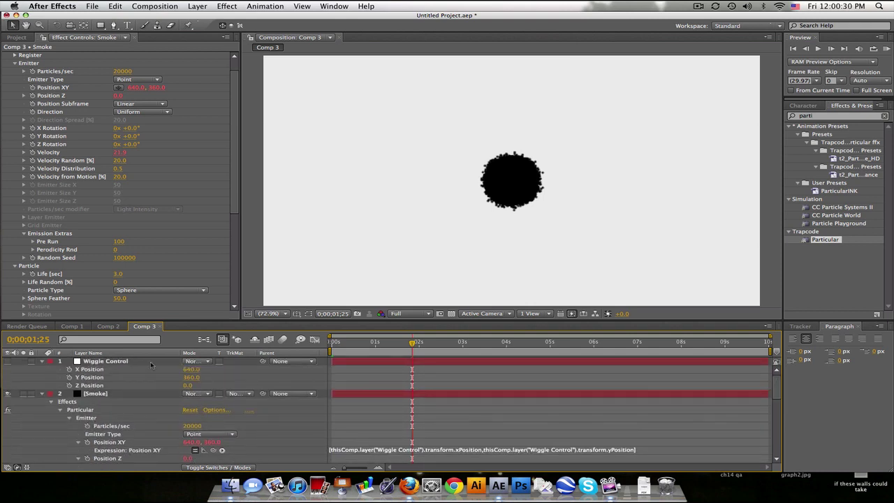
Set Velocity from Motion to 25, particle Life to 4 and Sphere Feather to 100
left_click(121, 177)
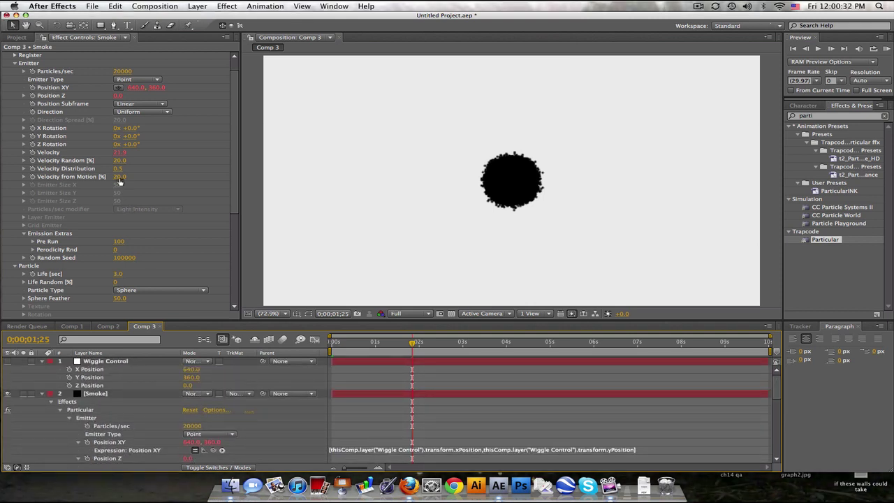
type("25")
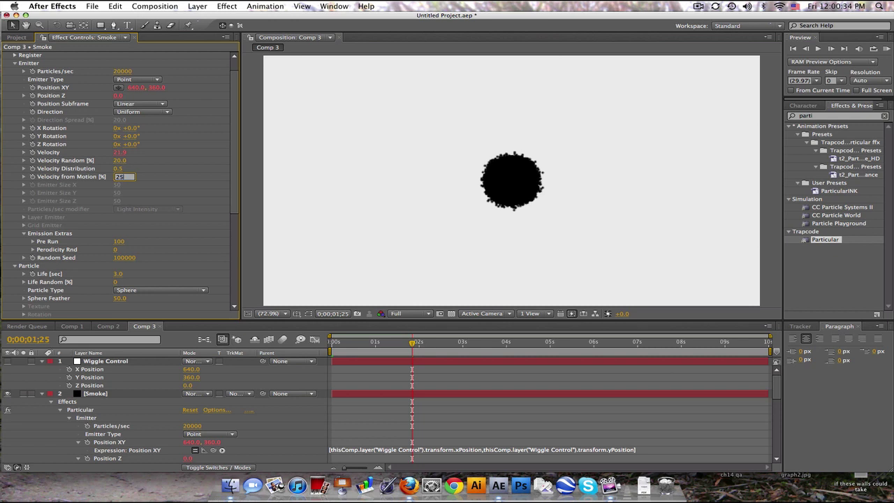
left_click(299, 225)
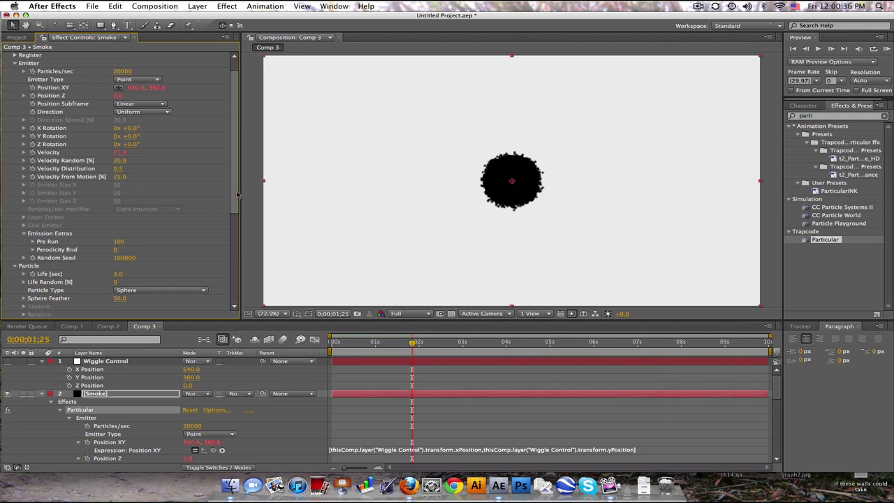
scroll(234, 238, "down", 5)
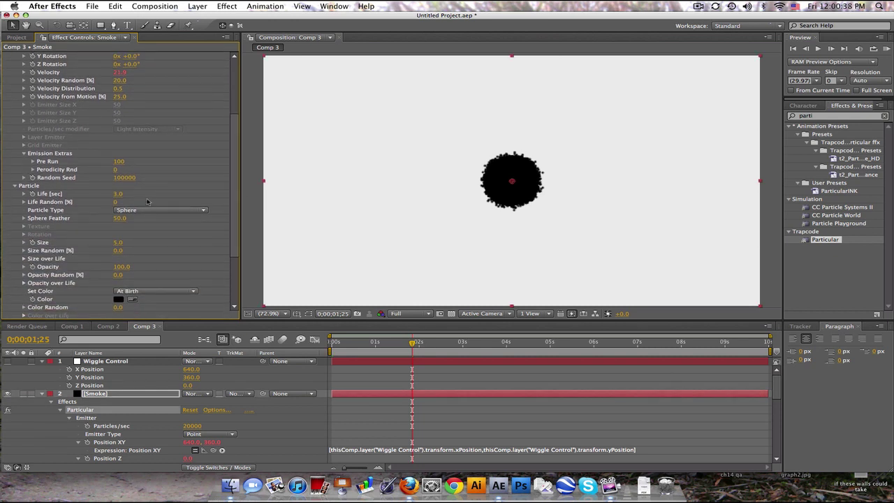
left_click(120, 195)
type("4")
key("Return")
left_click(121, 217)
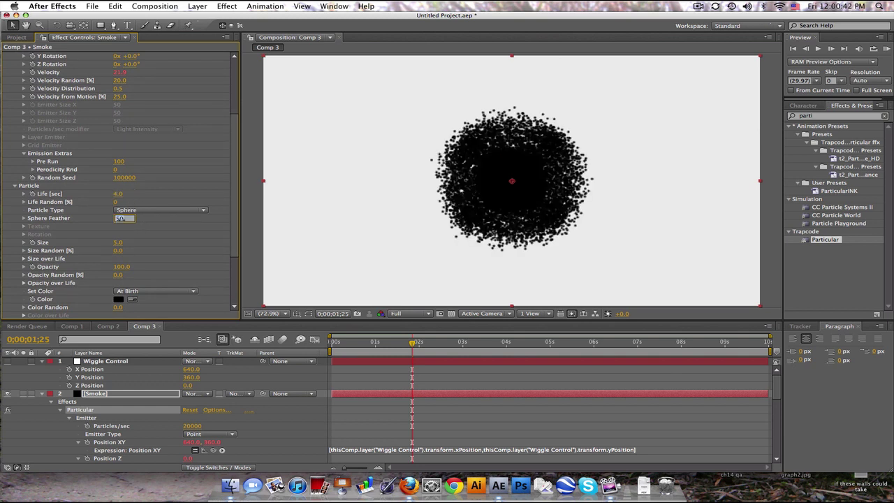
key("Return")
Set particle Size to 1 and choose the shrinking Size over Life preset
left_click(119, 243)
key("Return")
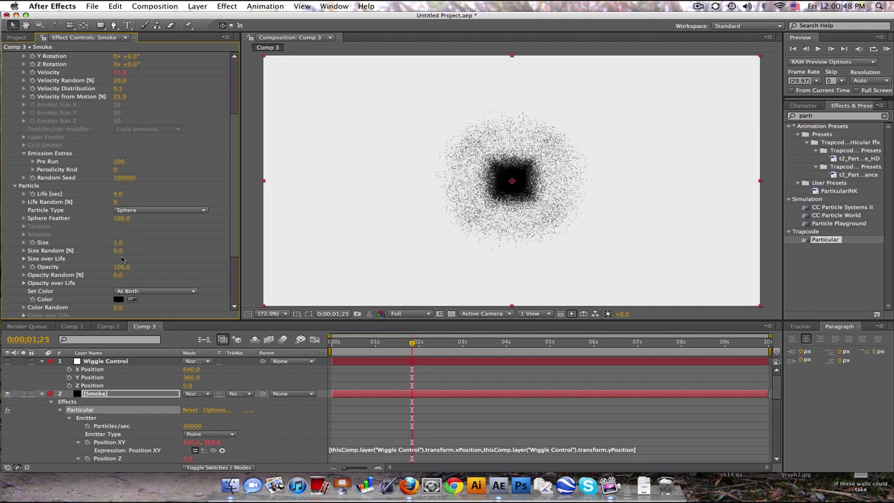
left_click(25, 259)
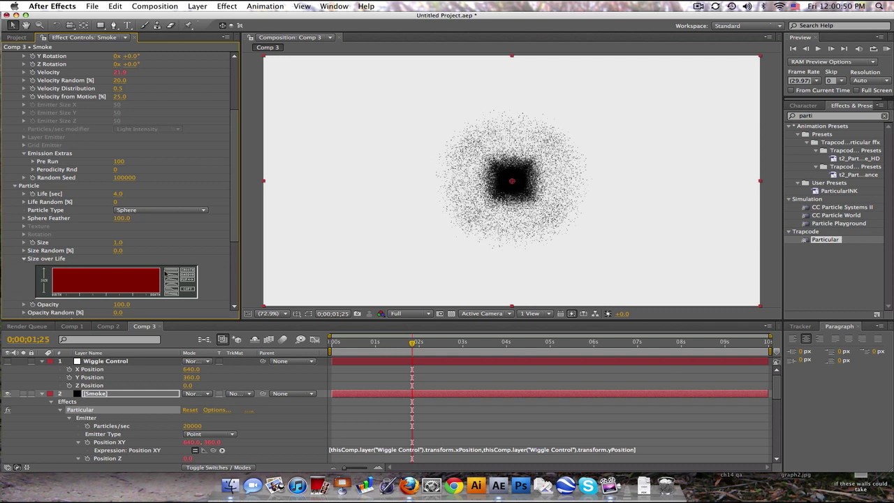
left_click(174, 277)
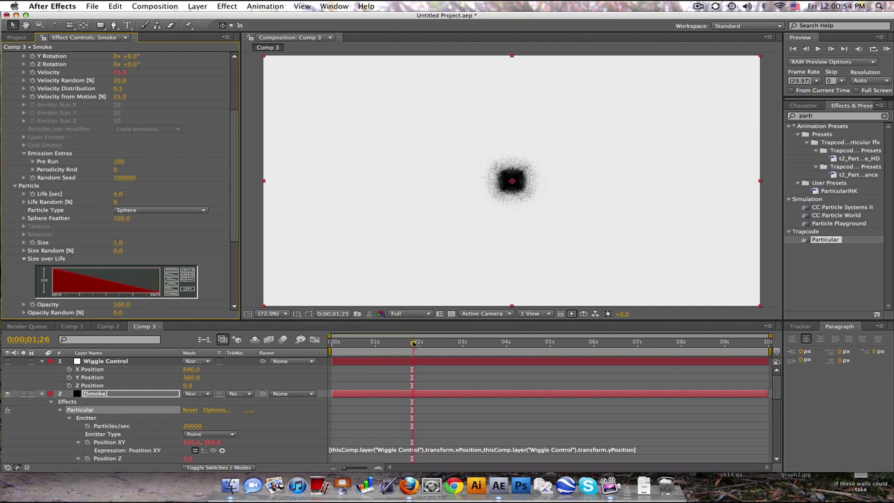
left_click_drag(415, 342, 510, 342)
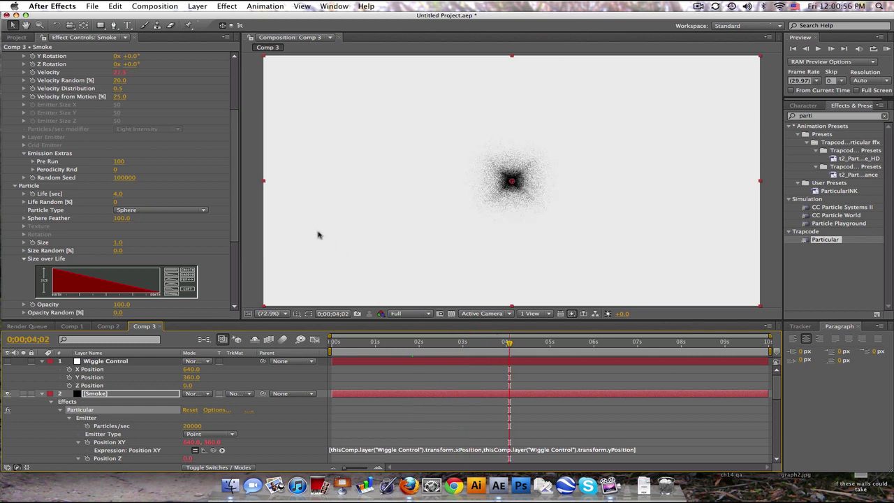
scroll(140, 209, "down", 4)
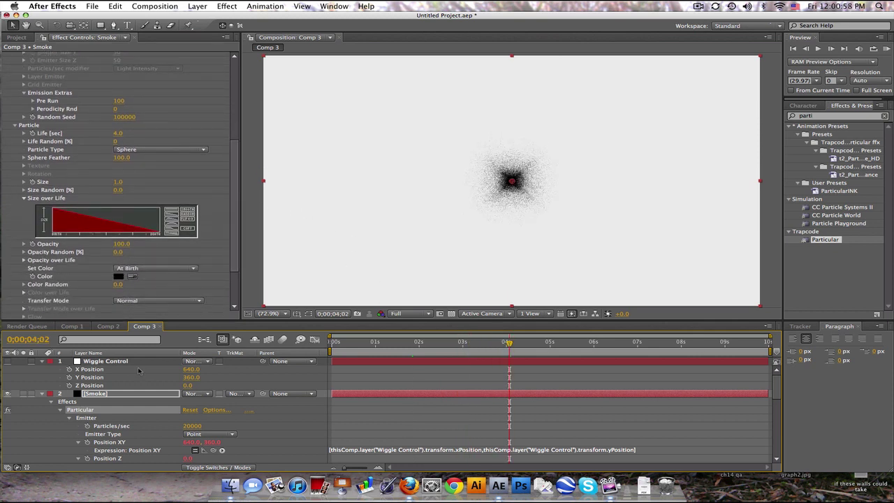
Give Wiggle Control's X Position the expression wiggle(0.5,150)
left_click(110, 364)
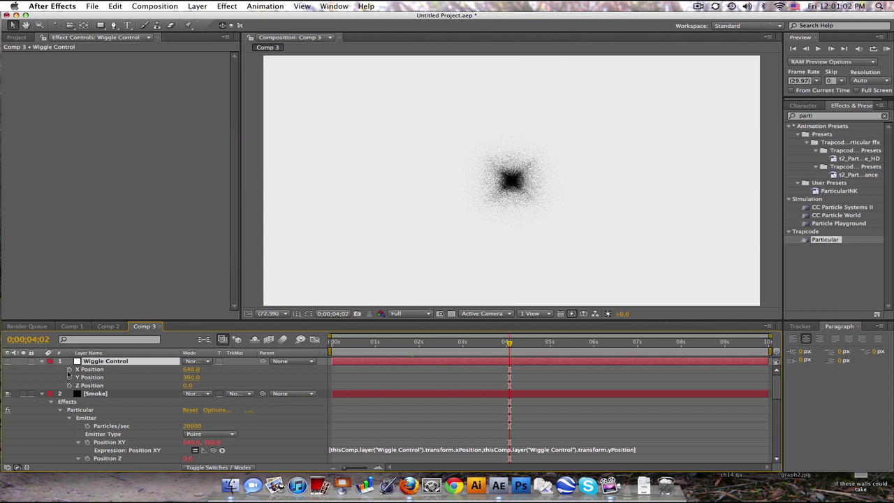
left_click(69, 370, "alt")
type("wiggle(")
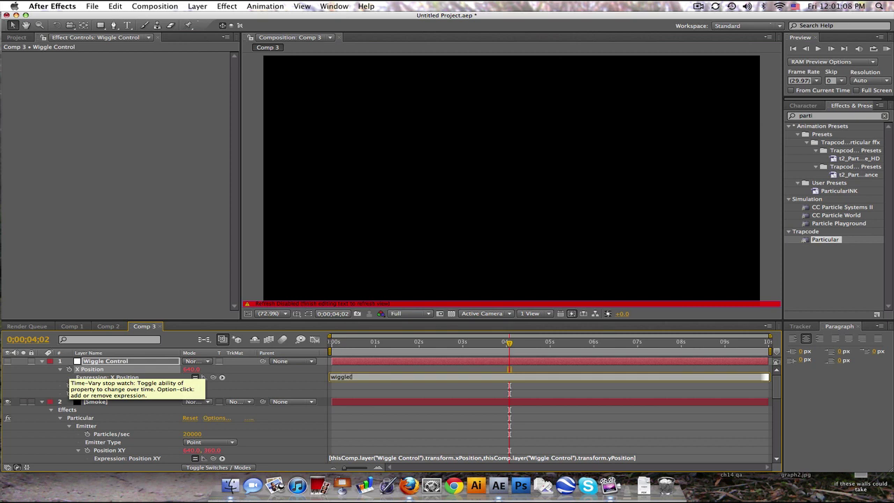
type("0.5,150")
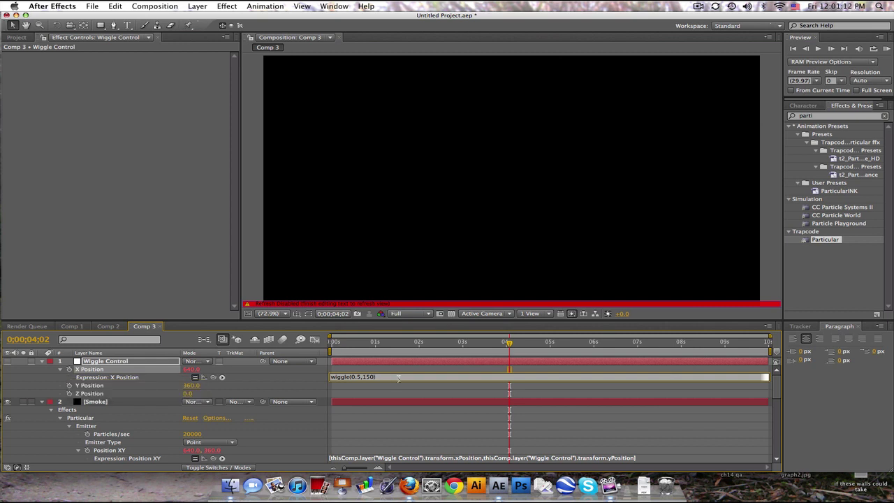
left_click_drag(398, 378, 326, 377)
key("super+c")
Paste the same wiggle(0.5,150) expression into Y and Z Position and preview the drift
left_click(69, 386, "alt")
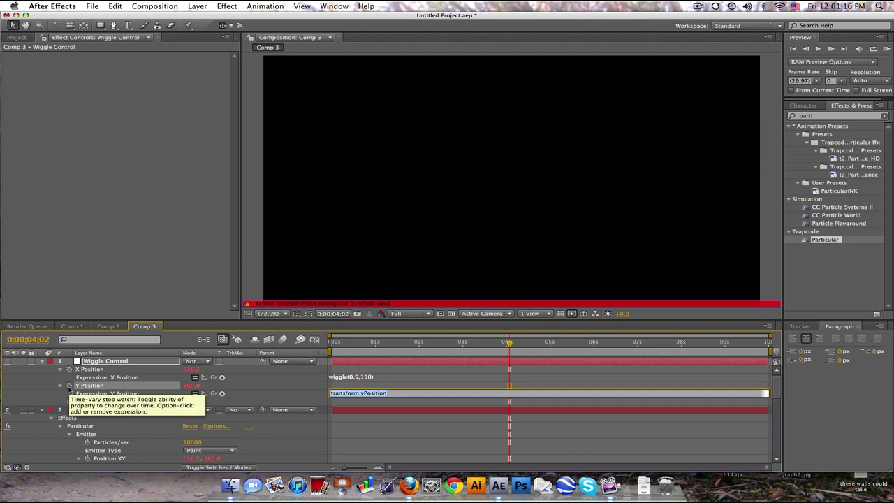
key("super+v")
left_click(69, 402, "alt")
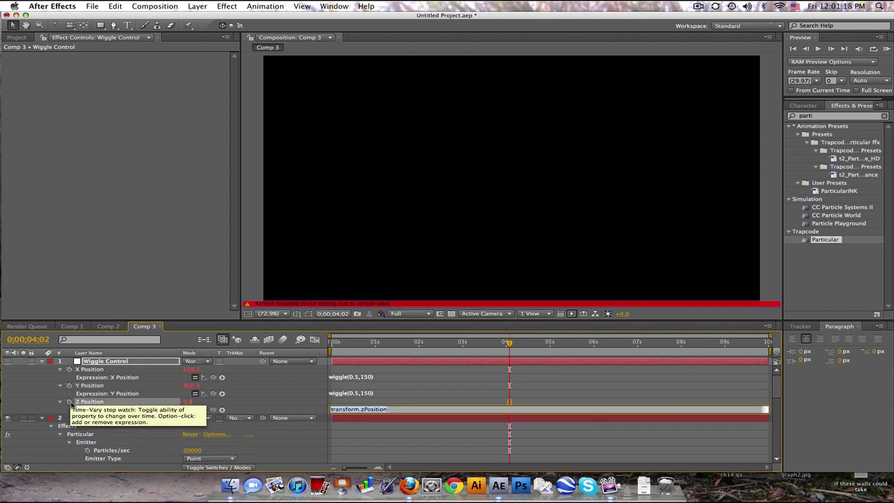
key("super+v")
left_click(367, 400)
left_click_drag(378, 342, 658, 344)
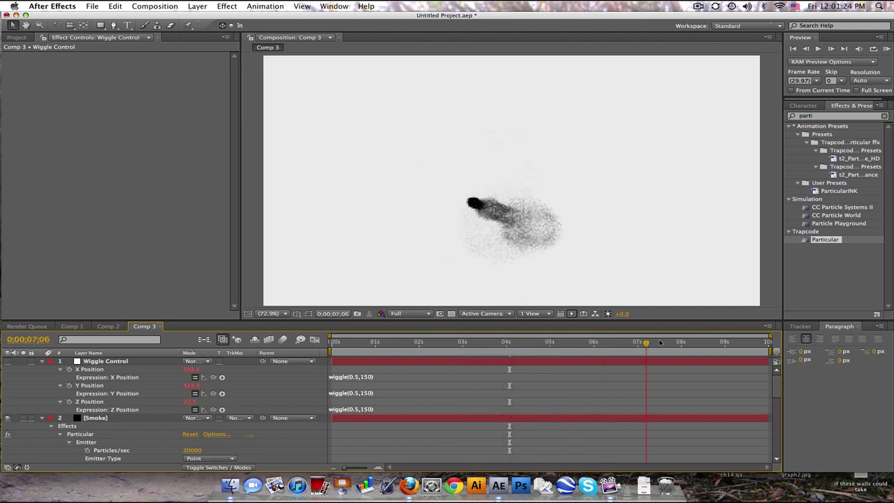
left_click(42, 361)
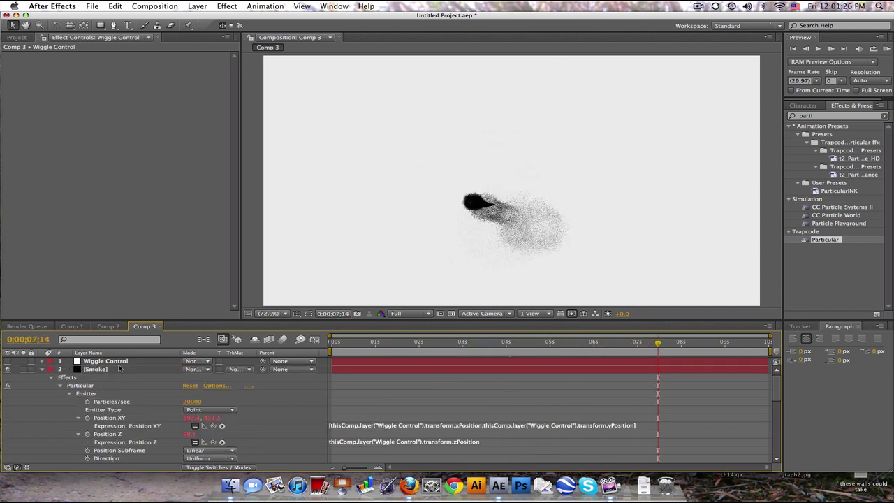
On the Smoke layer, expand Particular's Physics > Air and set Wind X to 5
left_click(118, 369)
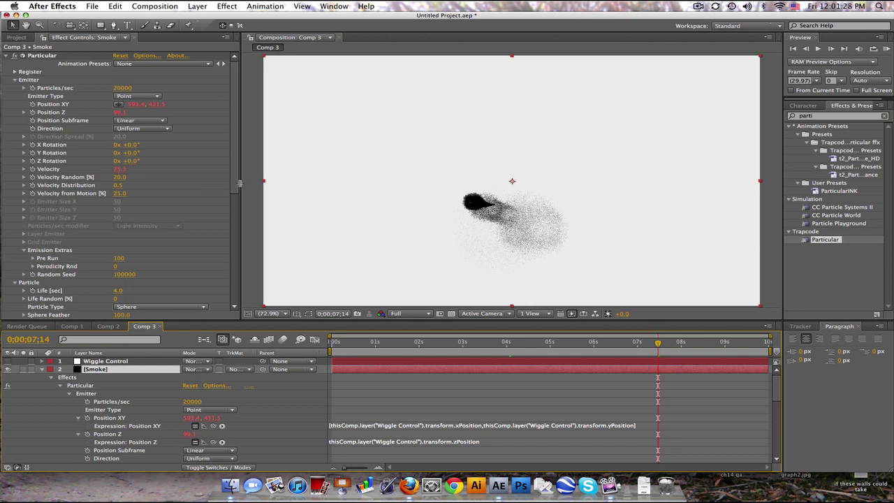
left_click_drag(236, 195, 235, 250)
scroll(104, 272, "down", 5)
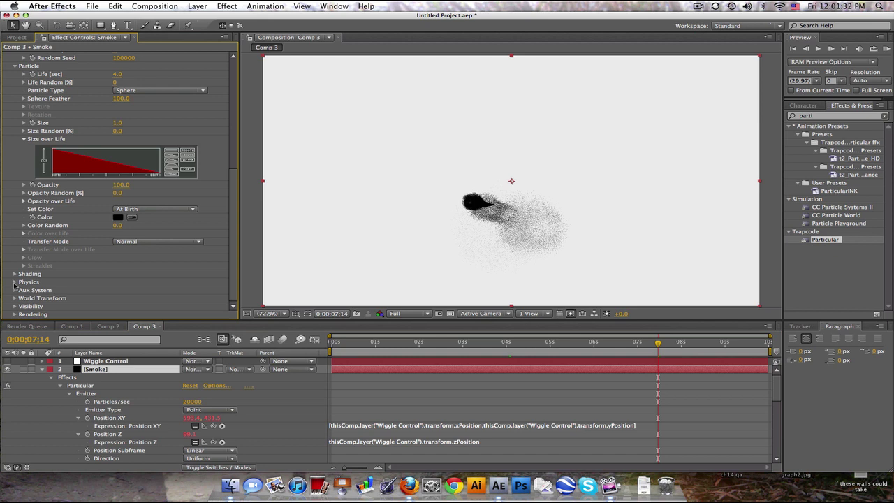
left_click(14, 283)
scroll(42, 210, "down", 10)
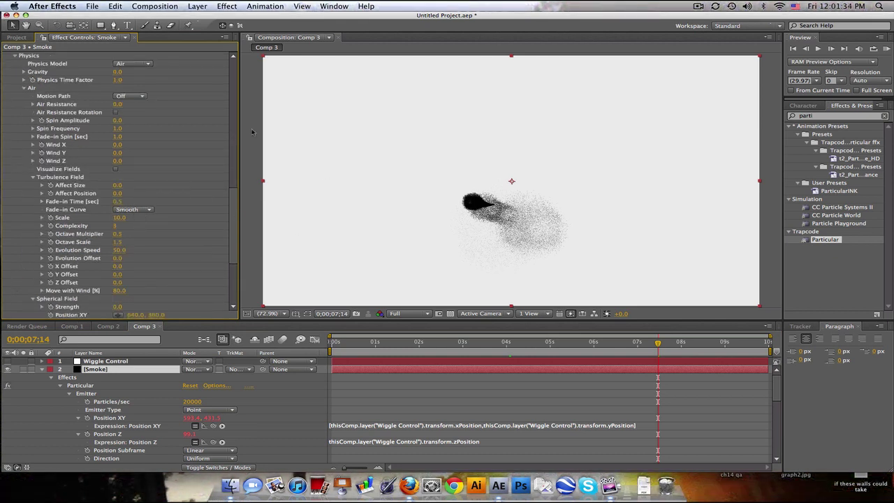
left_click(118, 145)
scroll(233, 187, "up", 8)
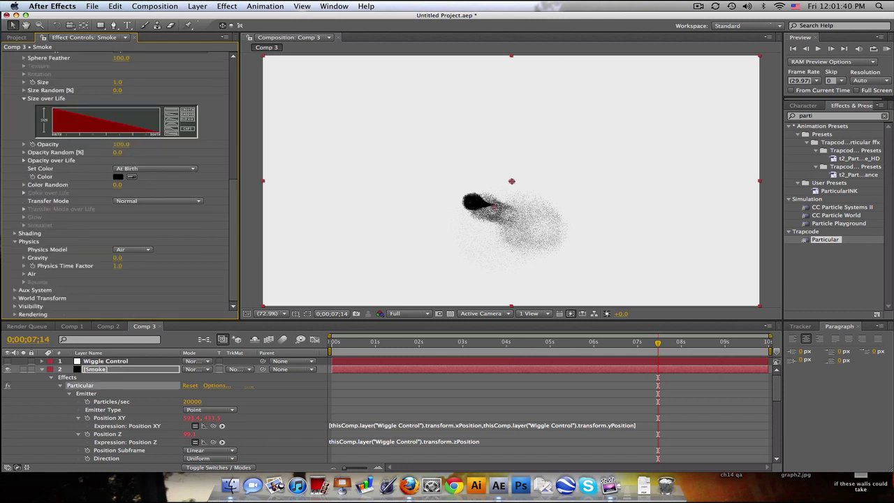
left_click(23, 274)
scroll(56, 269, "down", 3)
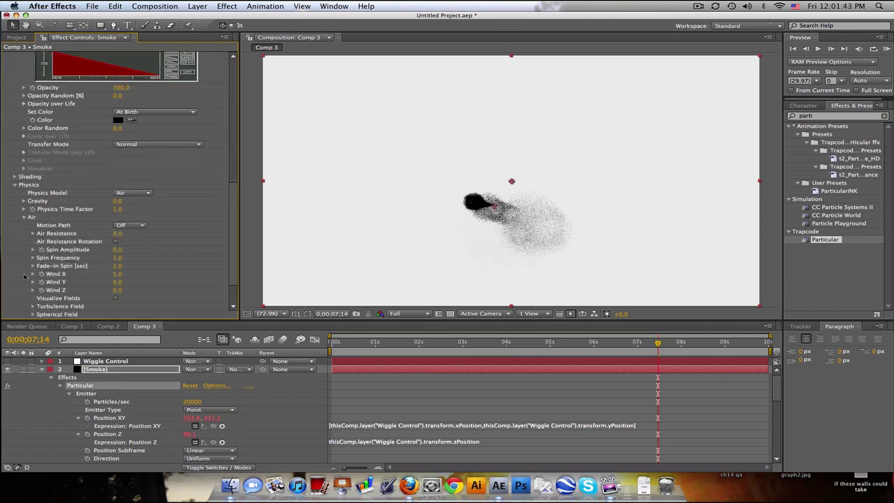
Set Wind Y to -5 and Wind Z to 5
left_click(117, 282)
type("-5")
key("Return")
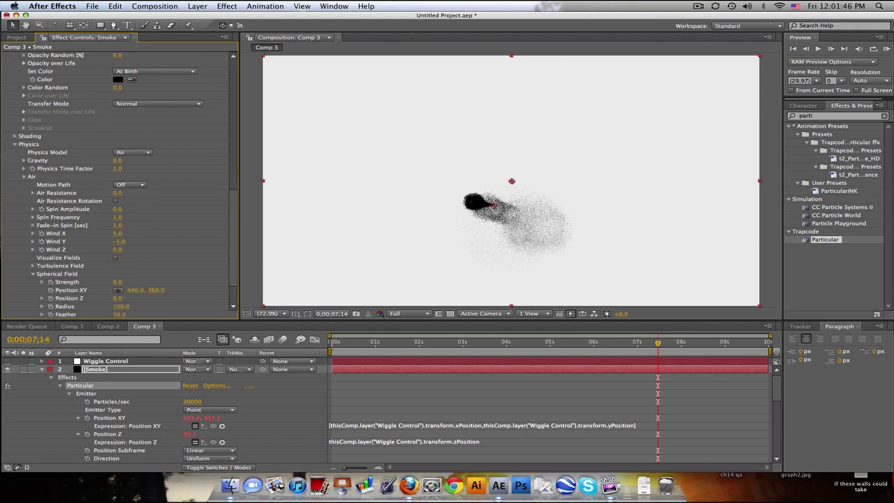
scroll(145, 305, "down", 4)
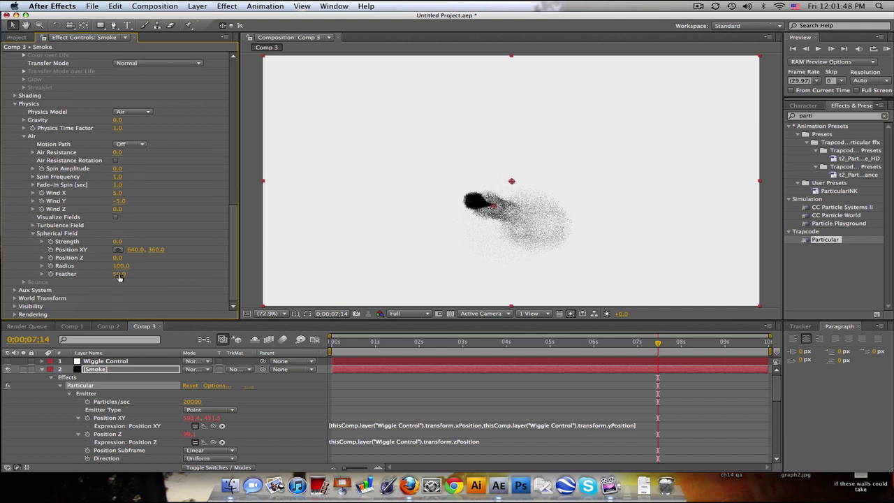
left_click(118, 209)
type("5")
key("Return")
In the Turbulence Field, set Affect Position to 100 and Affect Size to 1
left_click(33, 226)
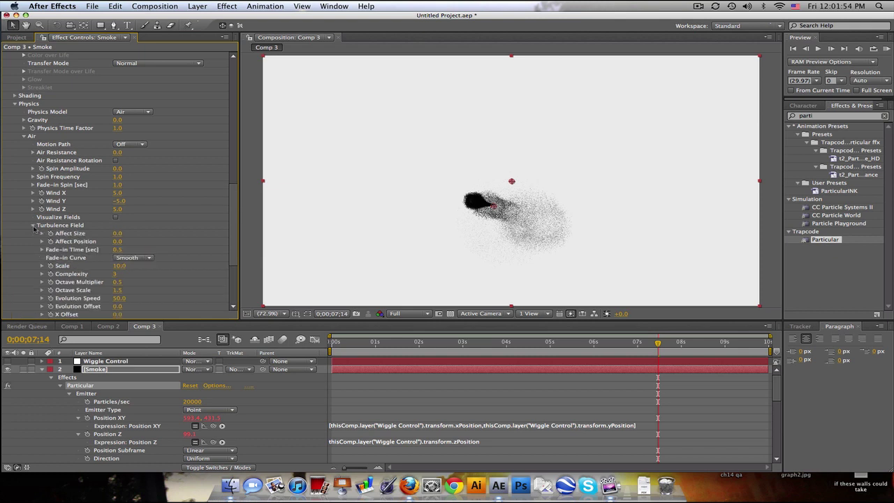
scroll(96, 224, "down", 1)
left_click(119, 217)
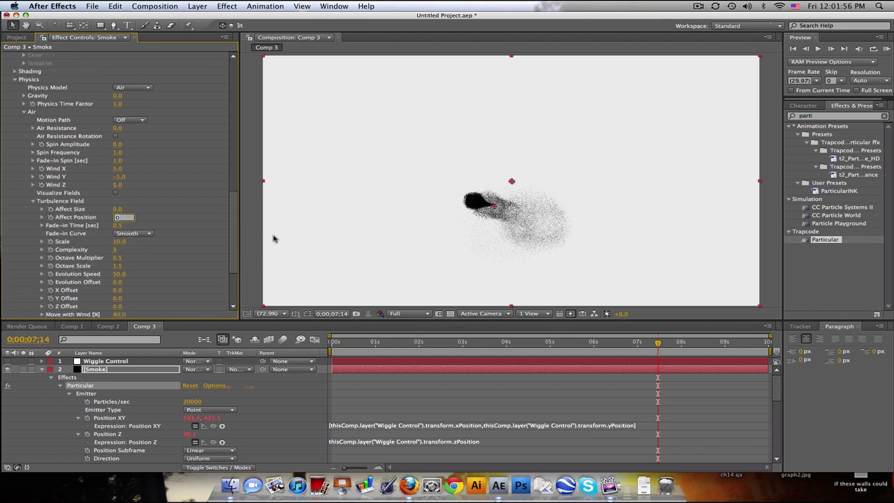
type("100")
key("Return")
left_click(118, 209)
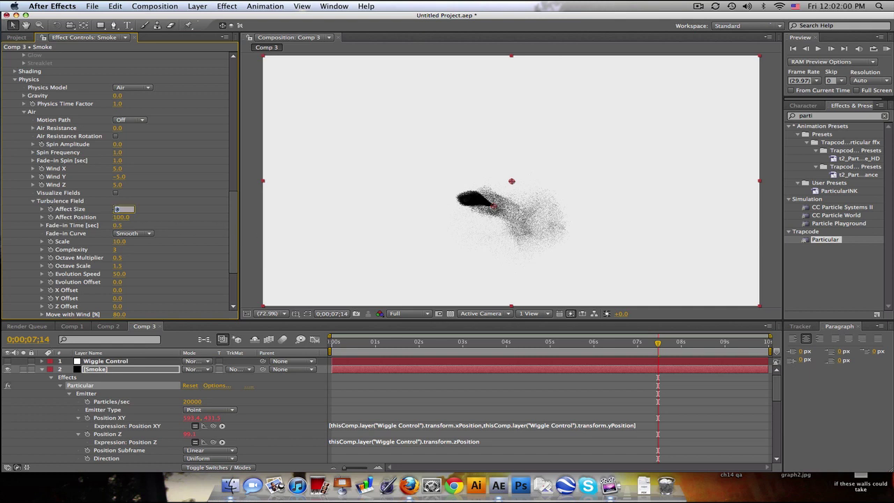
type("1")
key("Return")
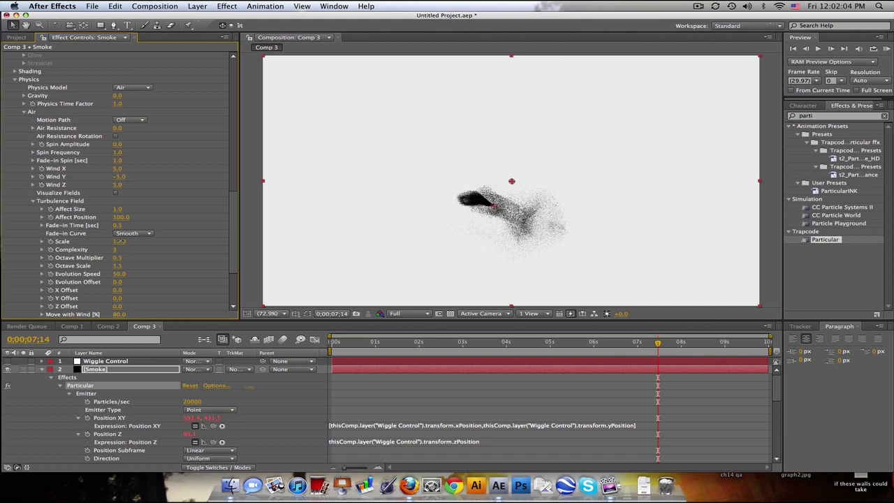
Keep turbulence Scale at 20 and lower Evolution Speed to 15
left_click(120, 241)
key("Return")
left_click(122, 274)
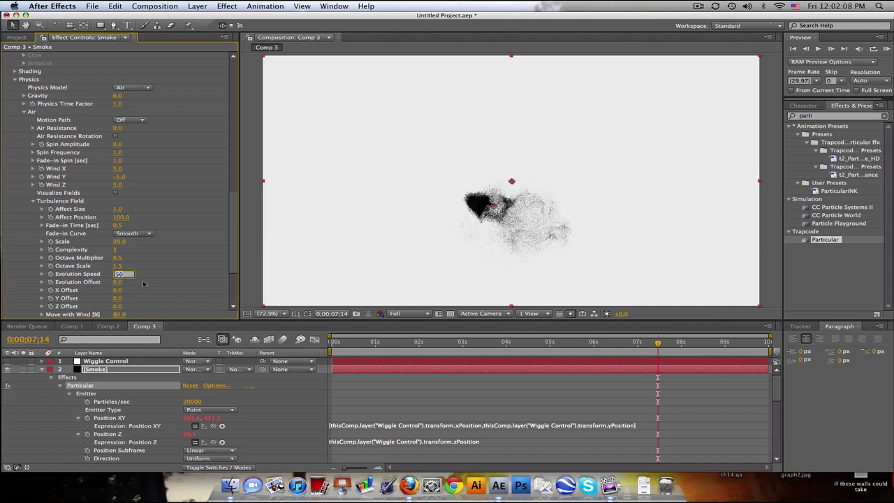
type("15")
key("Return")
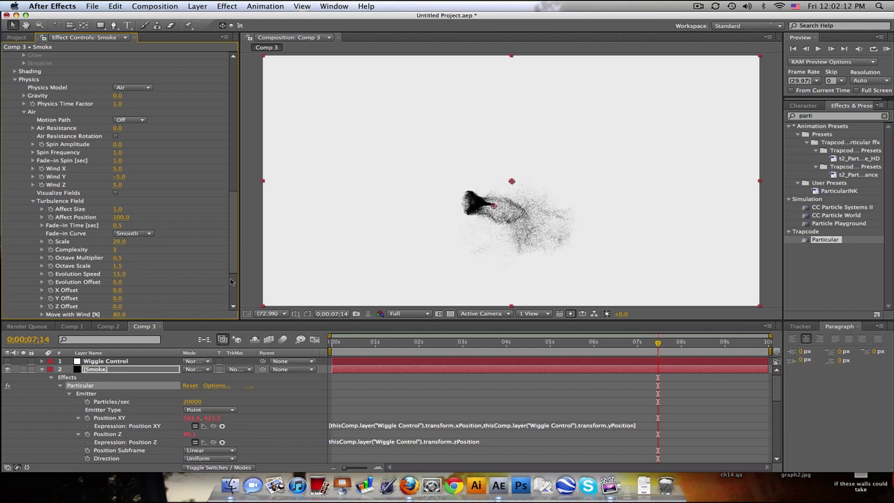
left_click_drag(231, 282, 232, 299)
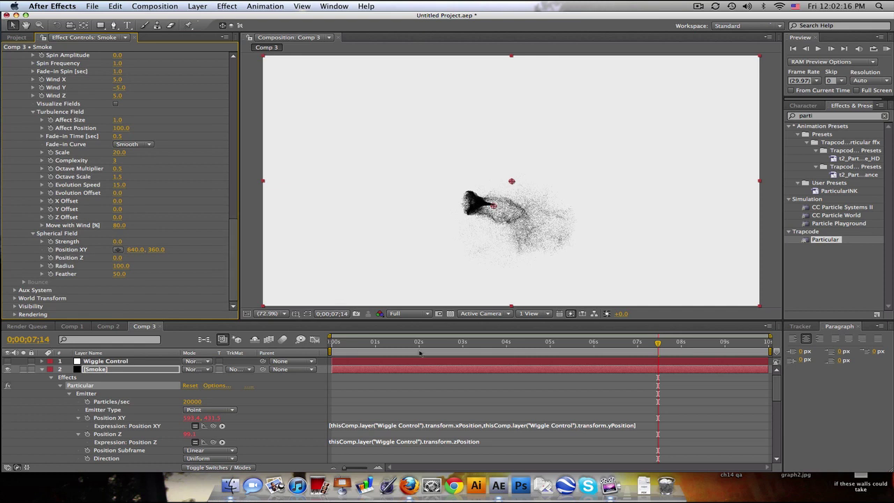
Move back to an earlier frame and collapse Particular's Emitter and Particle groups
left_click_drag(396, 342, 574, 351)
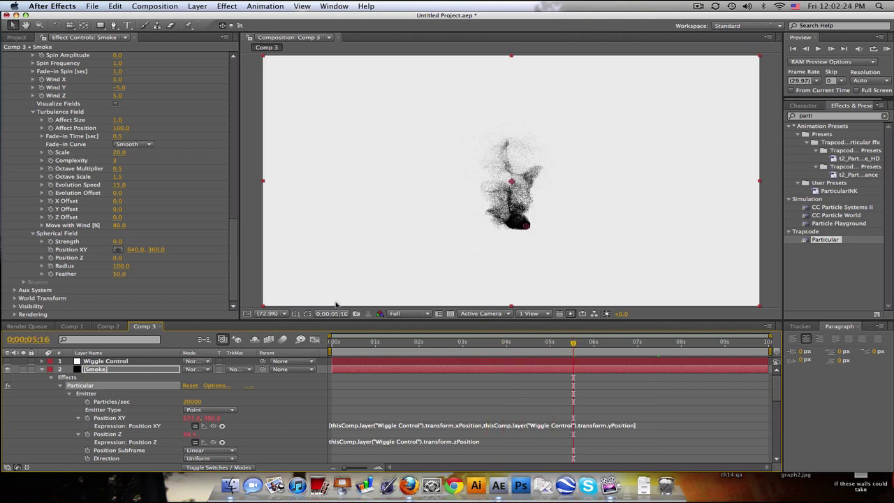
scroll(236, 265, "up", 15)
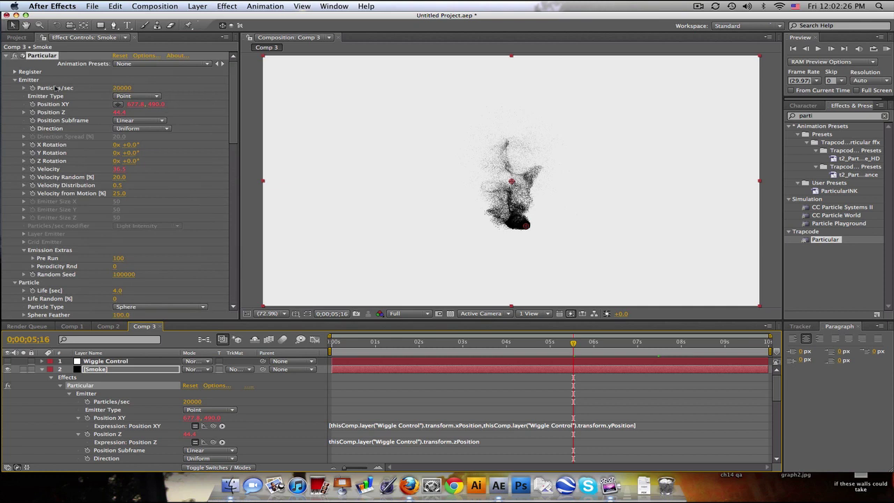
left_click(15, 80)
left_click(15, 87)
Apply CC Vector Blur to the Smoke layer with Amount 15
left_click(6, 56)
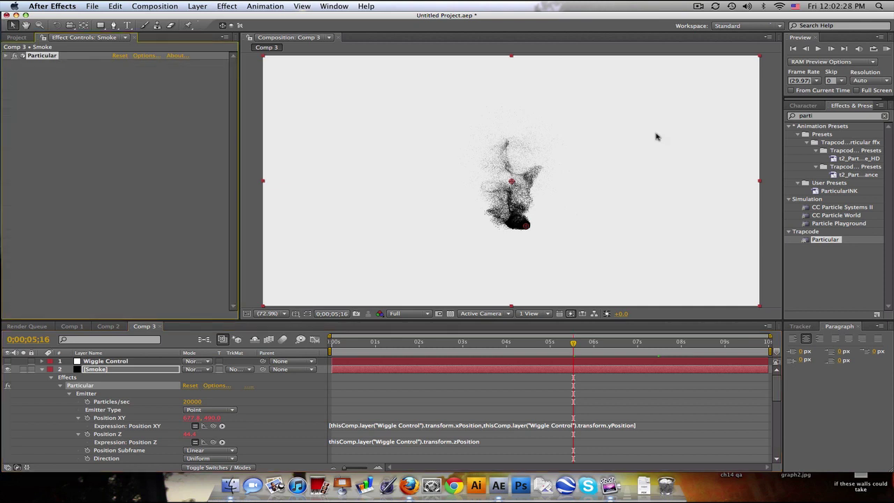
type("cc vec")
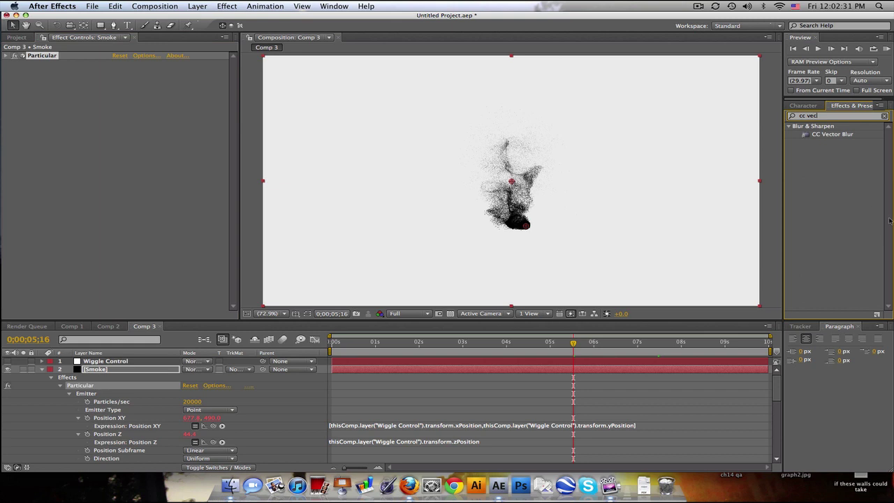
left_click_drag(832, 134, 159, 142)
left_click(118, 88)
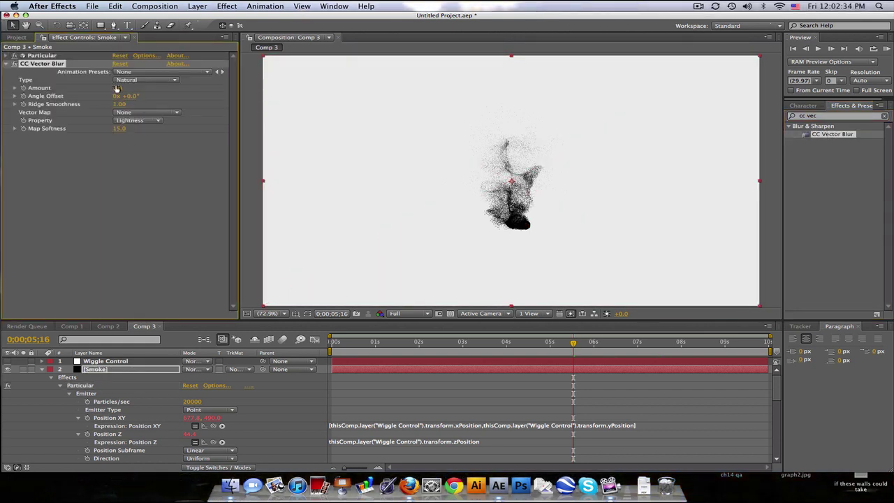
type("15")
key("Return")
Set the blur's Property to Alpha and Type to Perpendicular, then duplicate the effect
left_click(142, 121)
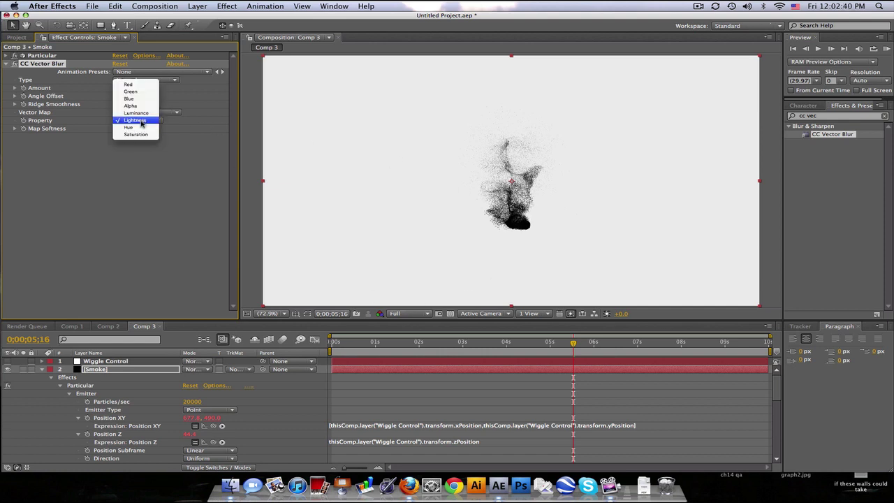
left_click(146, 107)
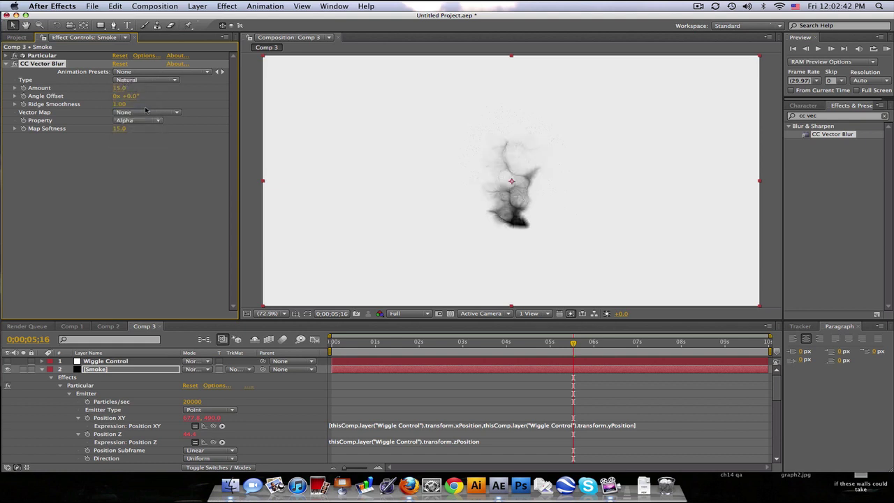
left_click(152, 81)
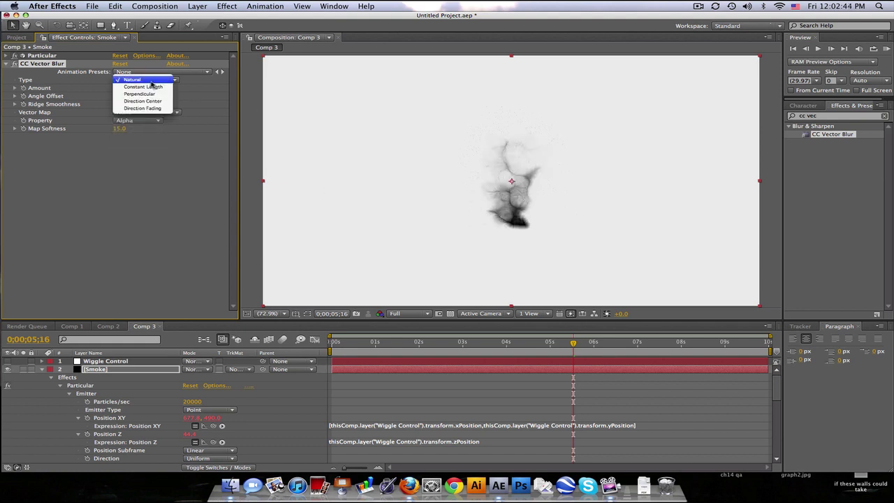
left_click(140, 93)
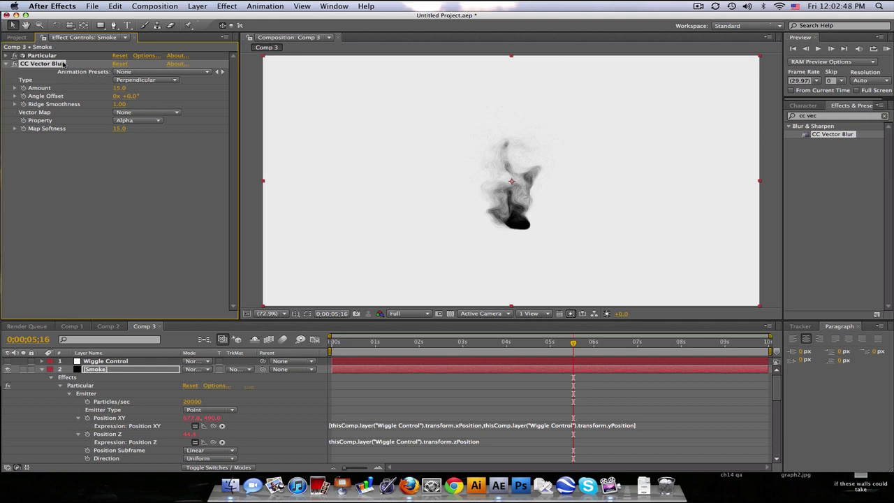
key("super+d")
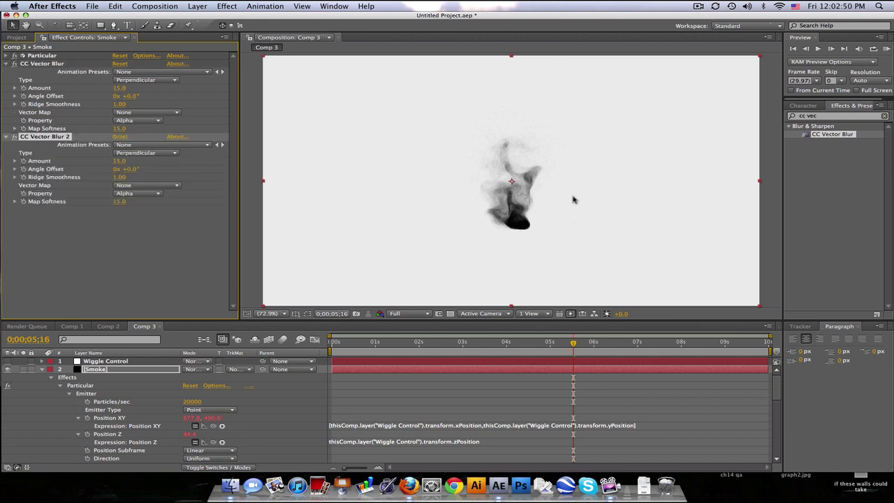
left_click(405, 343)
left_click(477, 342)
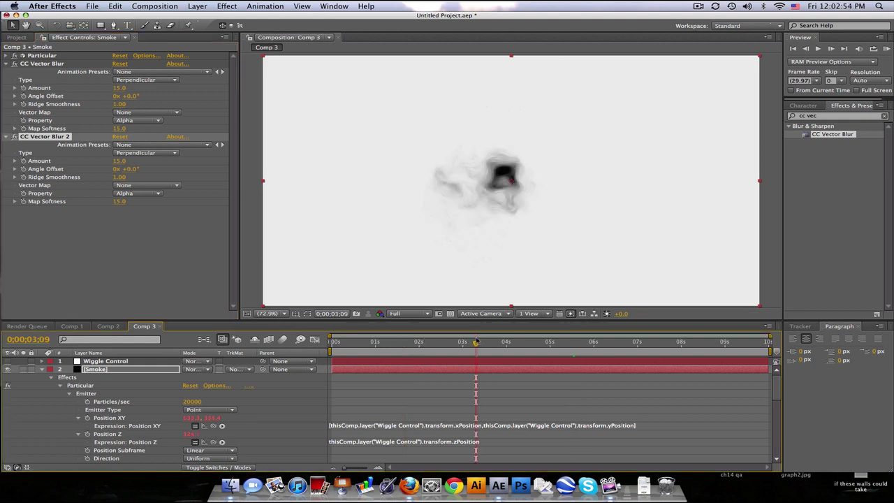
left_click(42, 369)
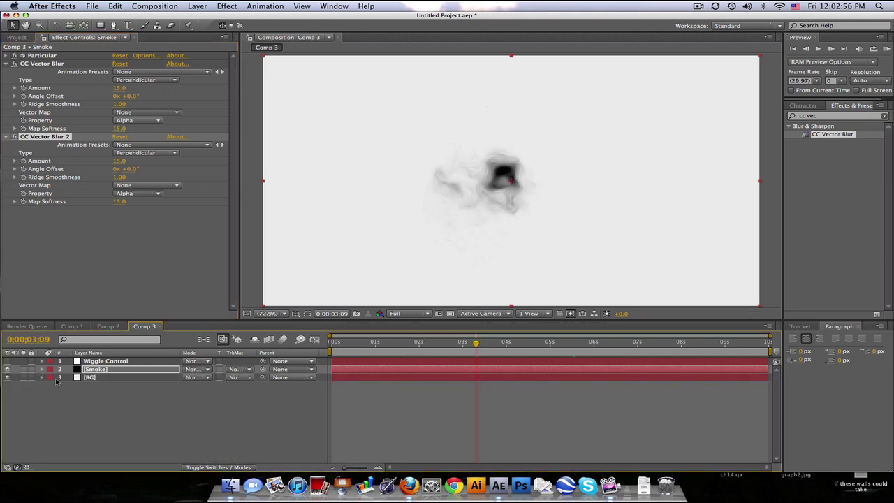
Create a new solid named Flare and apply Optical Flares to it
left_click(198, 7)
mouse_move(203, 17)
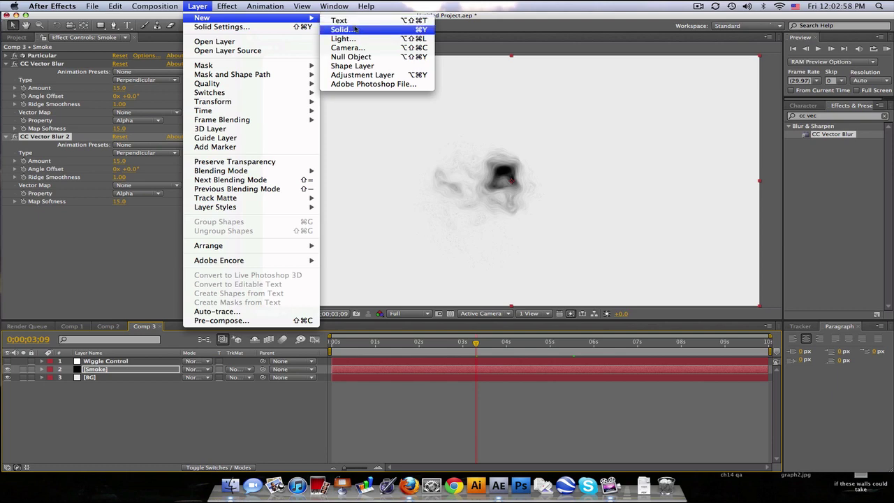
left_click(356, 29)
type("fl")
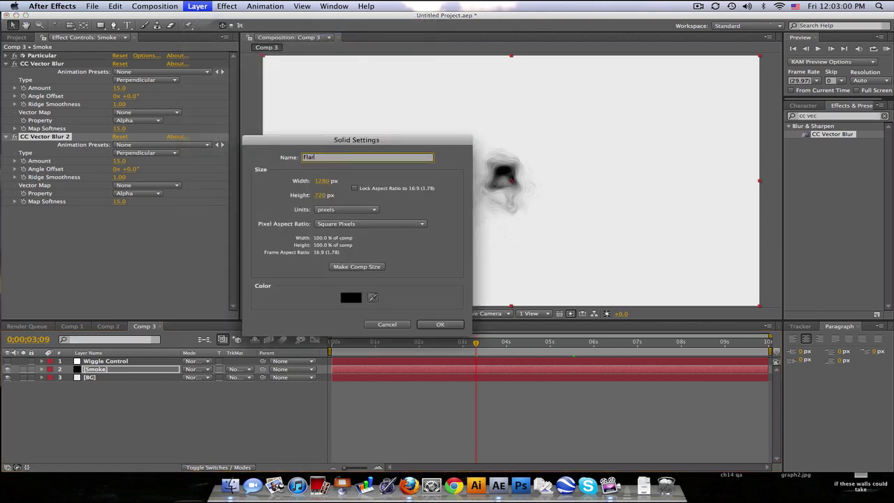
key("Return")
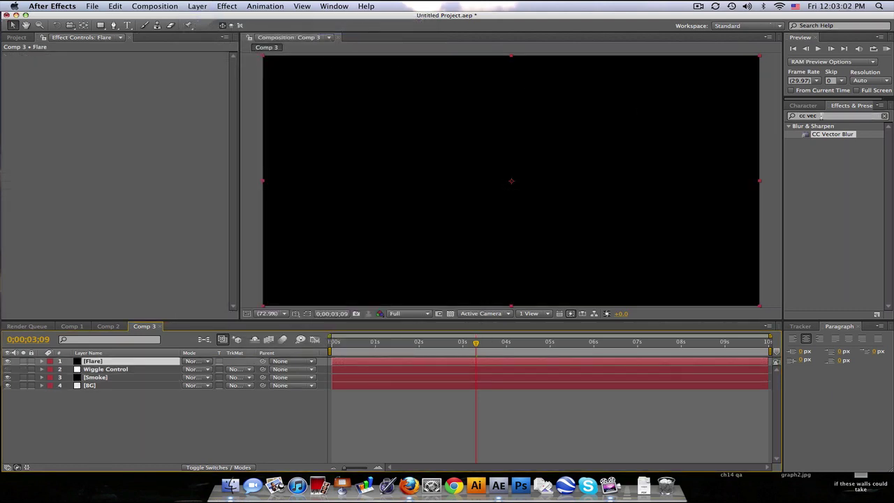
left_click(824, 116)
type("optical")
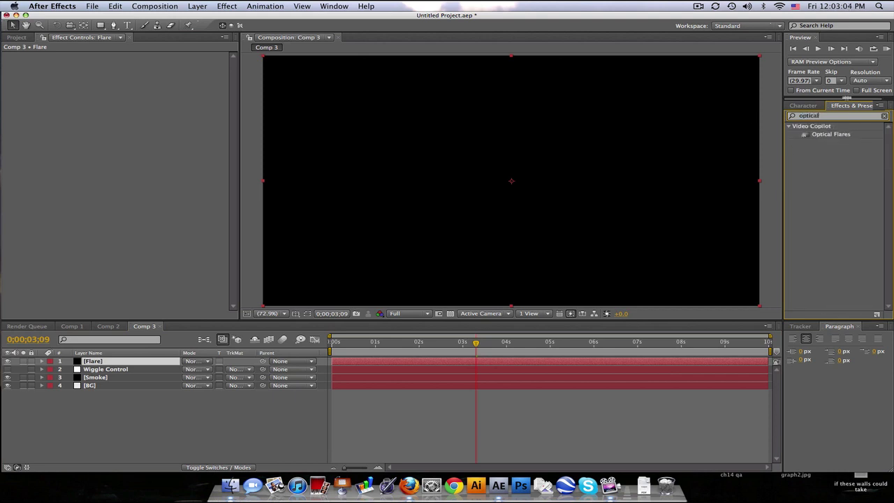
left_click_drag(831, 134, 90, 363)
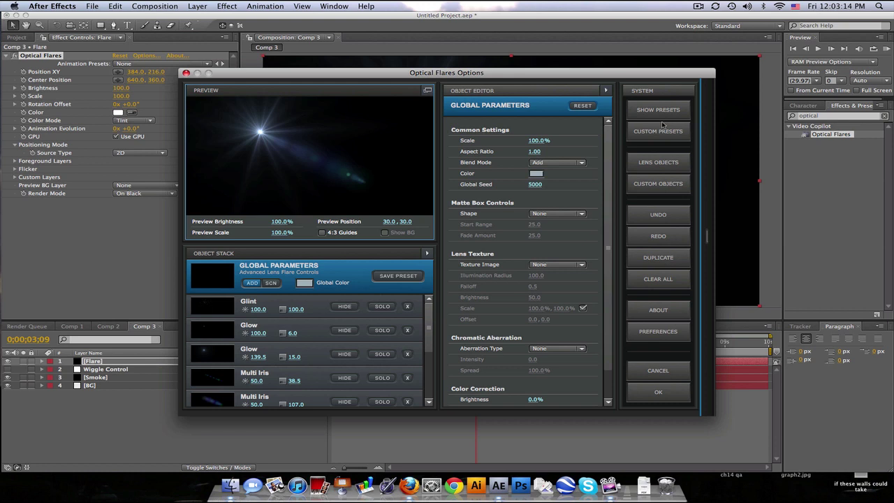
Load the Light > Subtle Cool flare preset and raise the Streak scale to 48
left_click(660, 112)
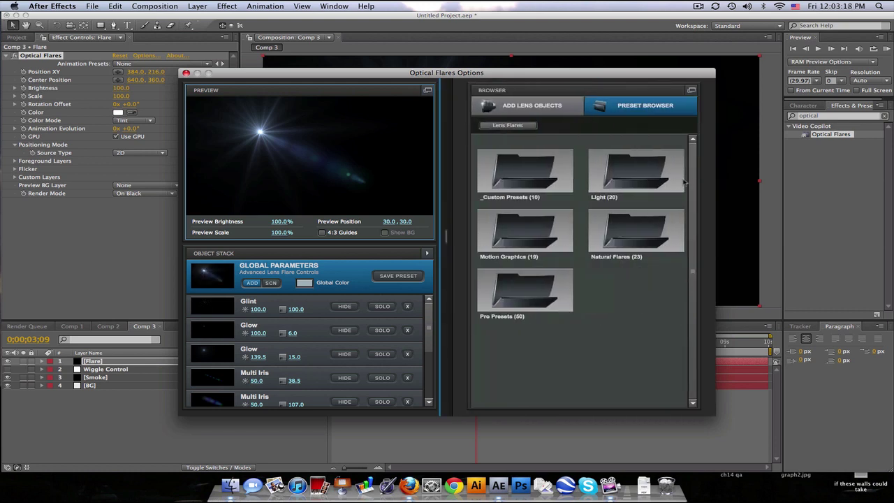
left_click(683, 183)
left_click_drag(697, 171, 696, 216)
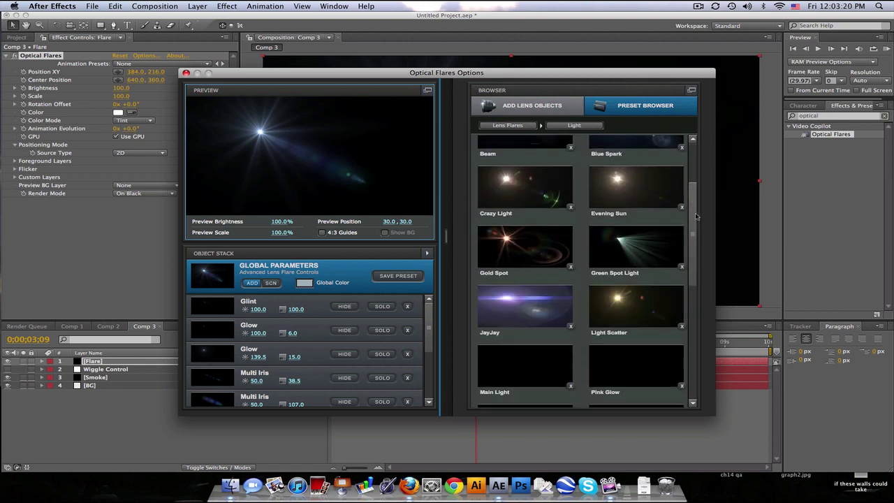
scroll(565, 286, "down", 5)
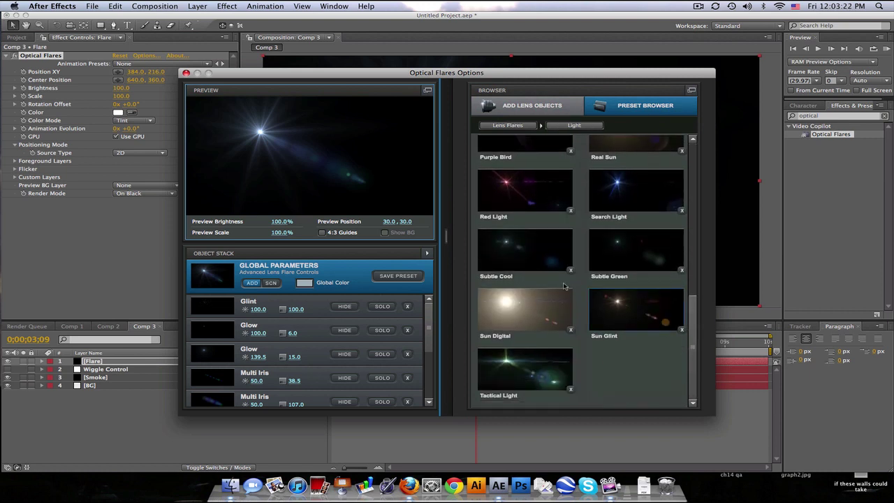
left_click(499, 253)
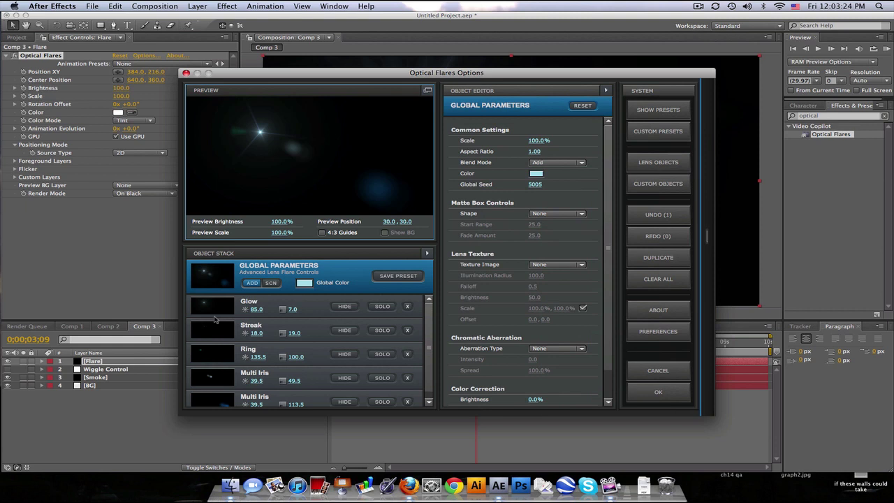
left_click(206, 330)
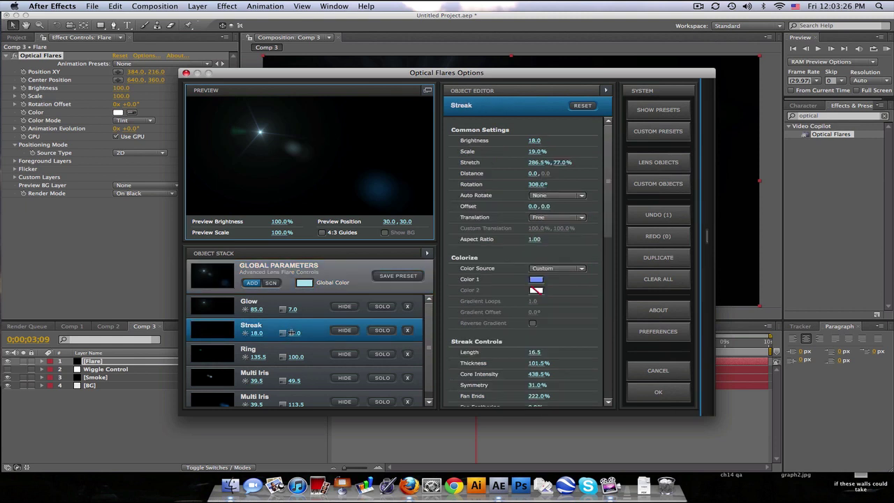
left_click_drag(292, 332, 322, 335)
left_click(669, 402)
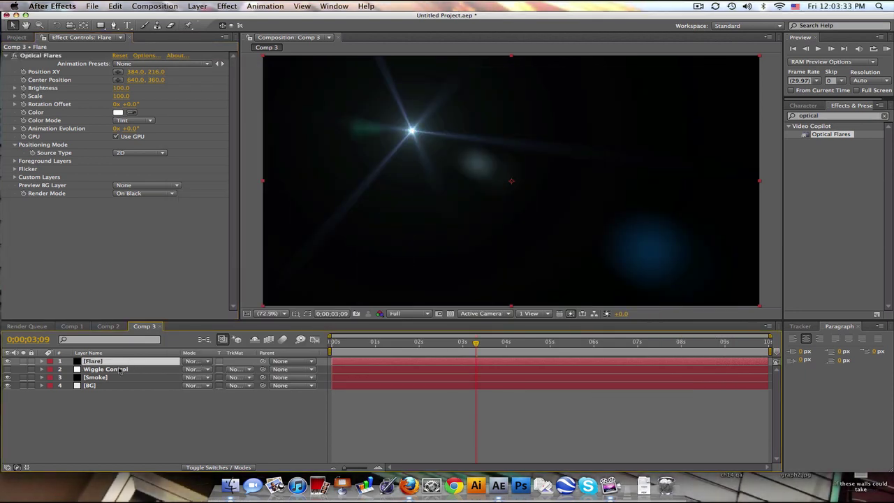
Set the flare's positioning mode to 3D and reveal Smoke's expression-driven properties
left_click(43, 361)
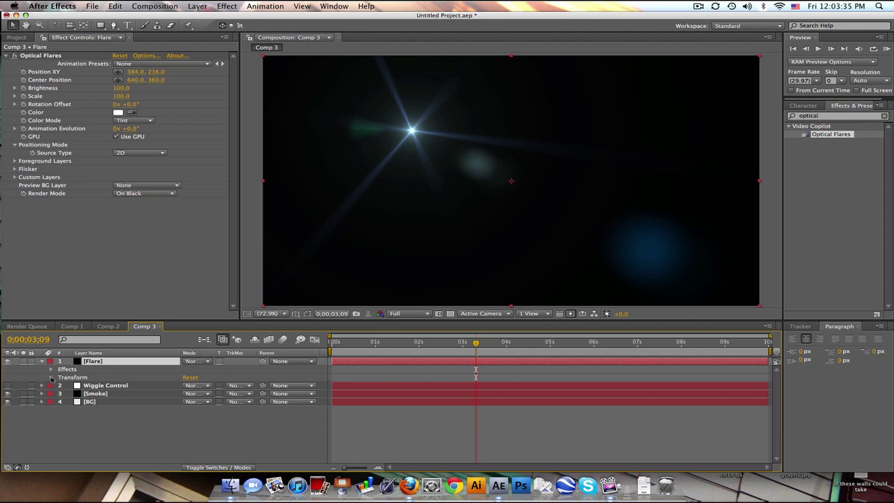
left_click(51, 378)
left_click(51, 378)
left_click(139, 153)
left_click(140, 161)
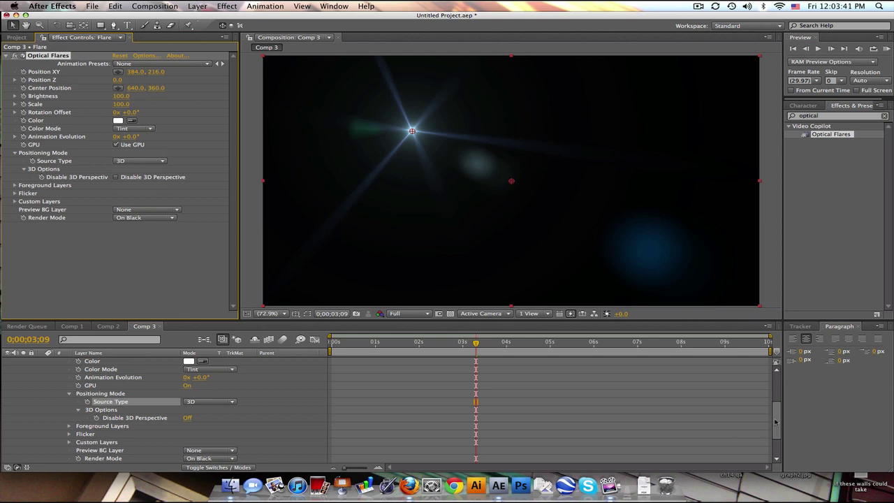
left_click_drag(776, 419, 777, 451)
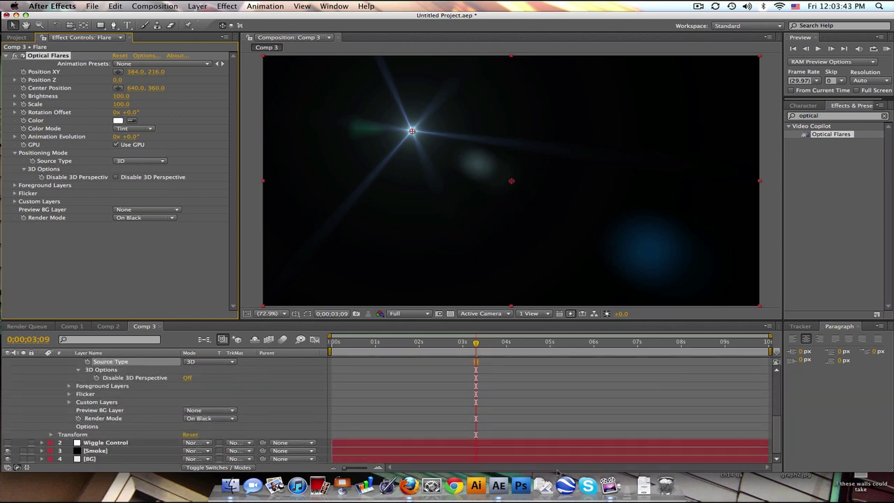
left_click(133, 451)
key("e")
key("e")
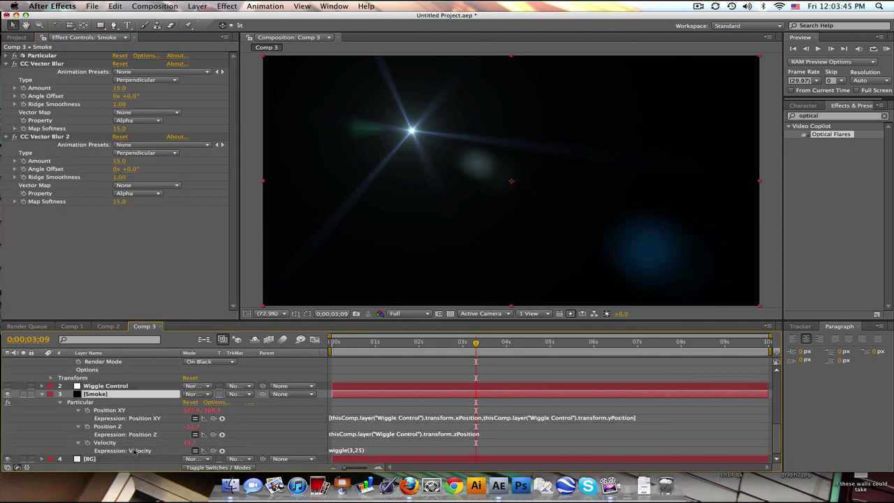
left_click_drag(447, 321, 447, 148)
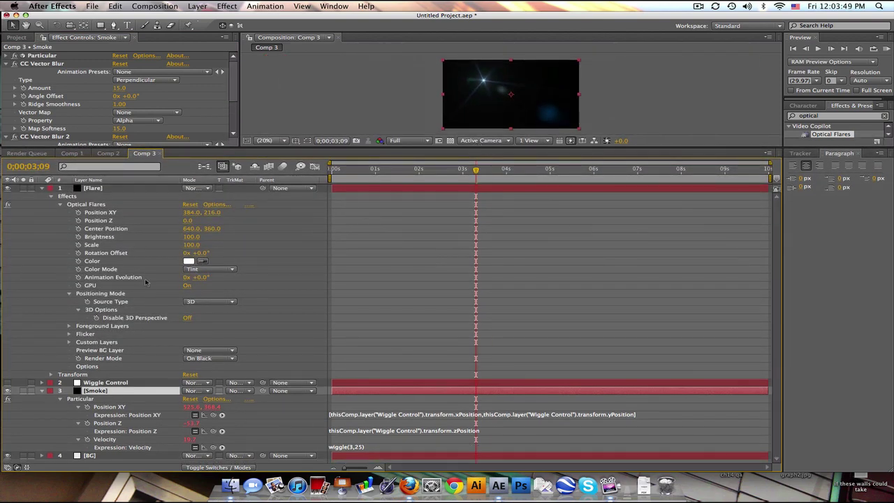
Link the flare's Position XY and Position Z via expressions to Smoke's Particular positions
left_click(94, 214)
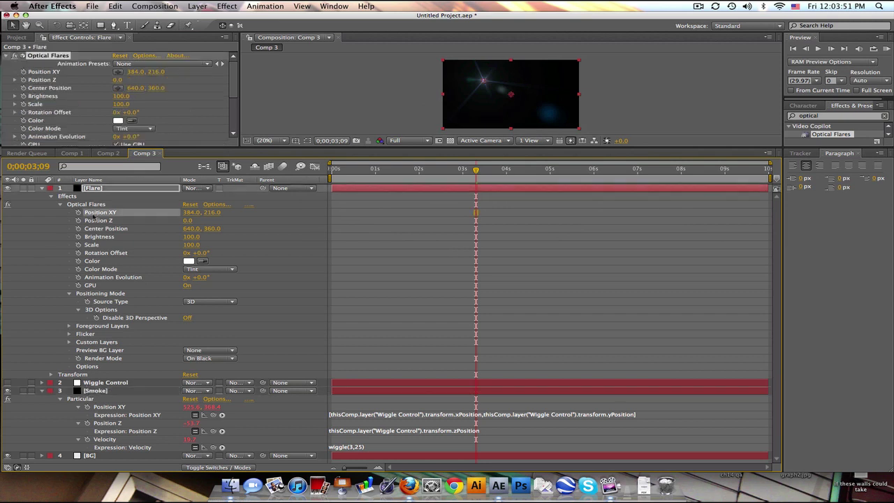
left_click(78, 213, "alt")
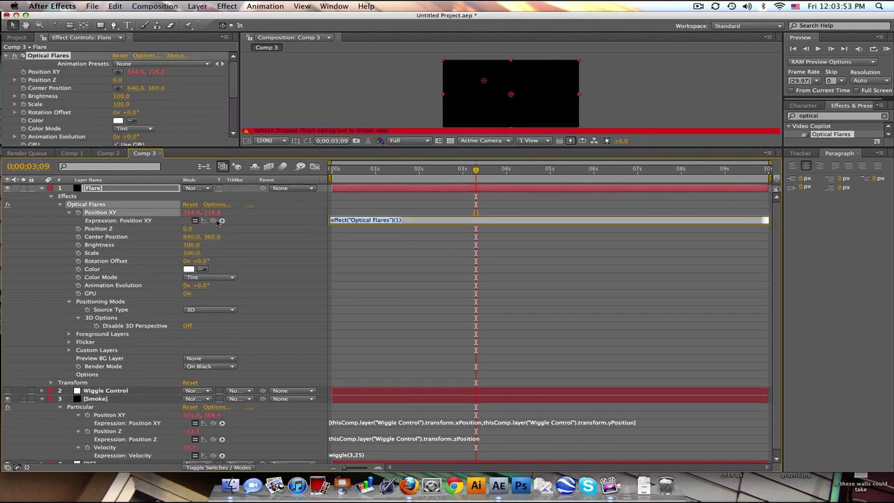
left_click_drag(222, 220, 140, 418)
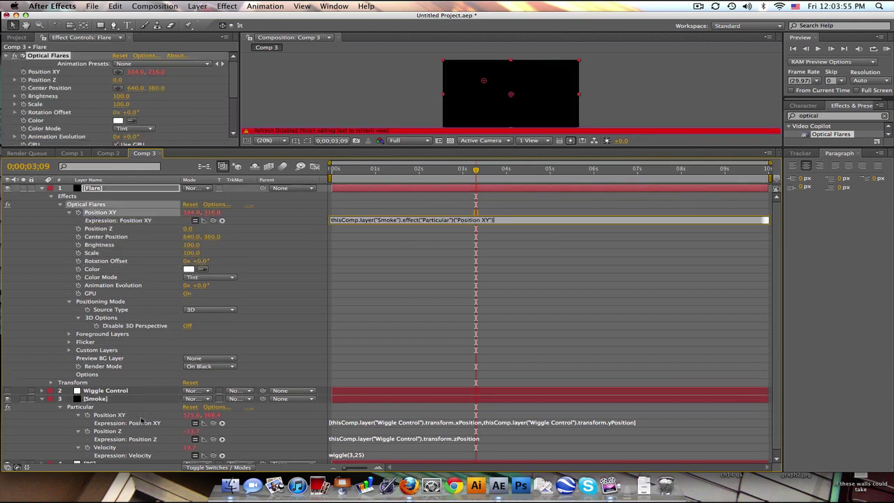
left_click(78, 229, "alt")
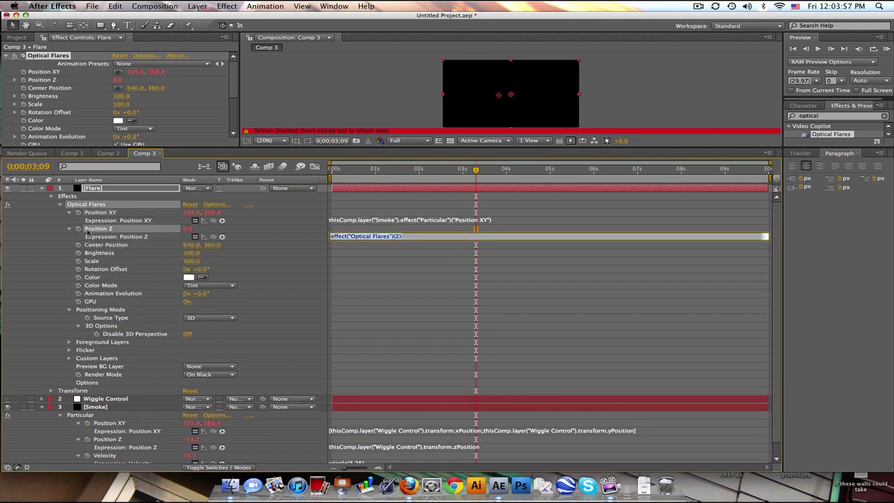
left_click_drag(213, 237, 137, 445)
left_click(423, 317)
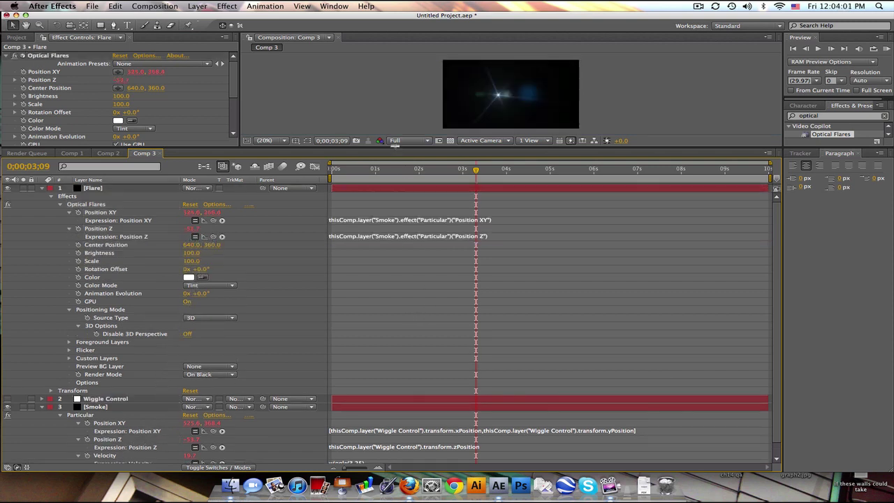
left_click_drag(388, 148, 387, 268)
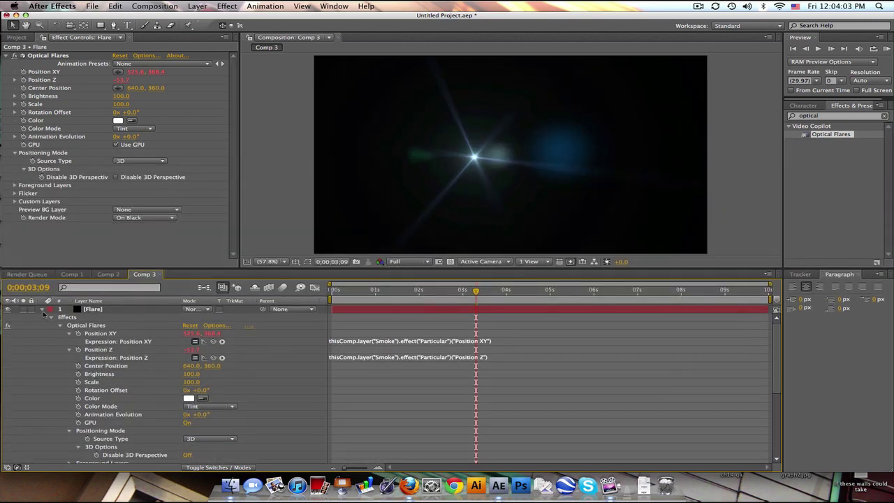
Collapse the Flare and Smoke layers and set Flare's blending mode to Screen
left_click(42, 310)
left_click(42, 325)
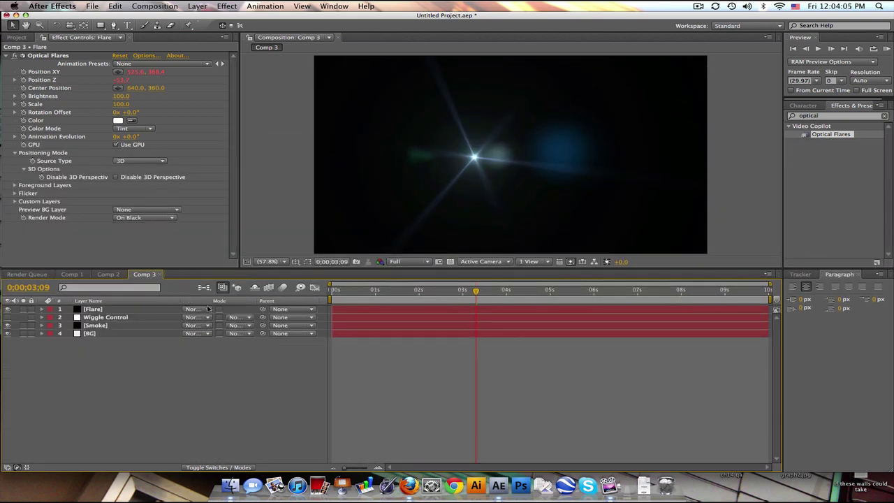
left_click(199, 309)
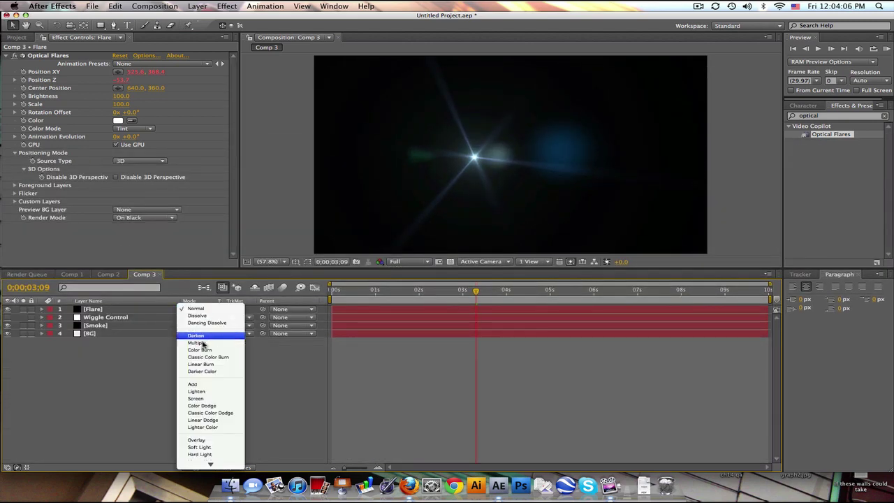
left_click(199, 398)
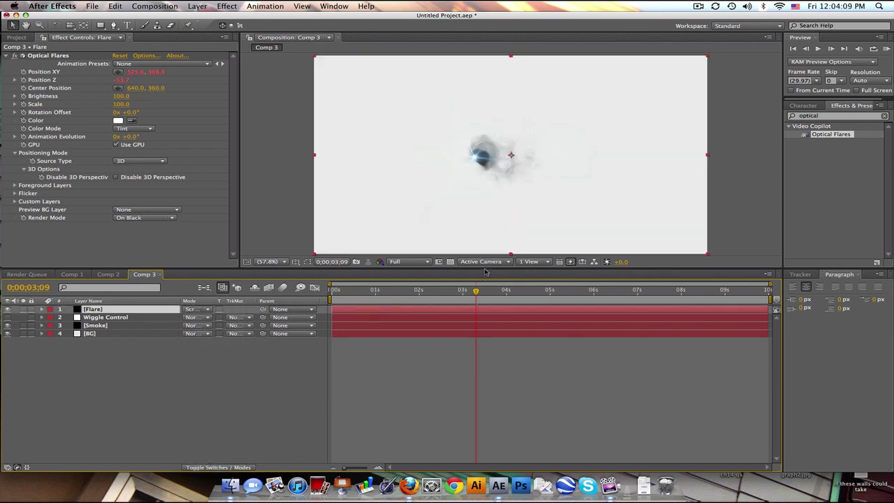
Check the flare at 4;21 and 5;12, toggling its visibility to compare
left_click_drag(486, 271, 521, 304)
key("Page_Down")
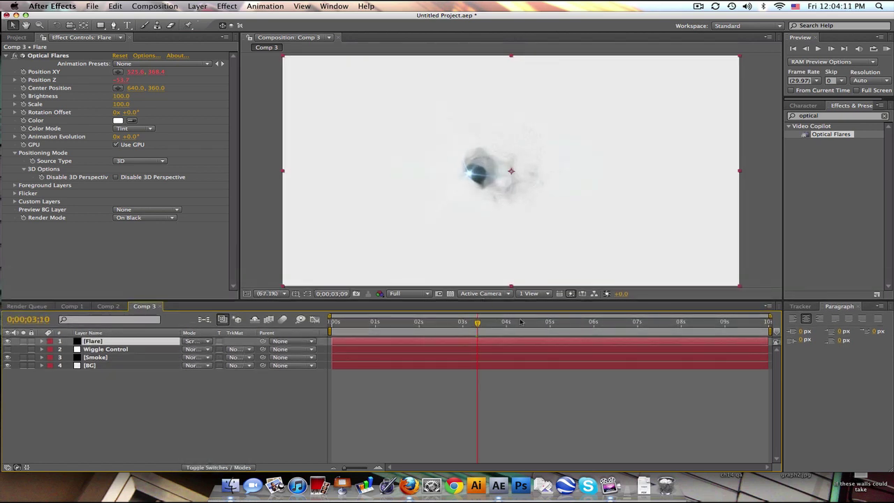
left_click(537, 322)
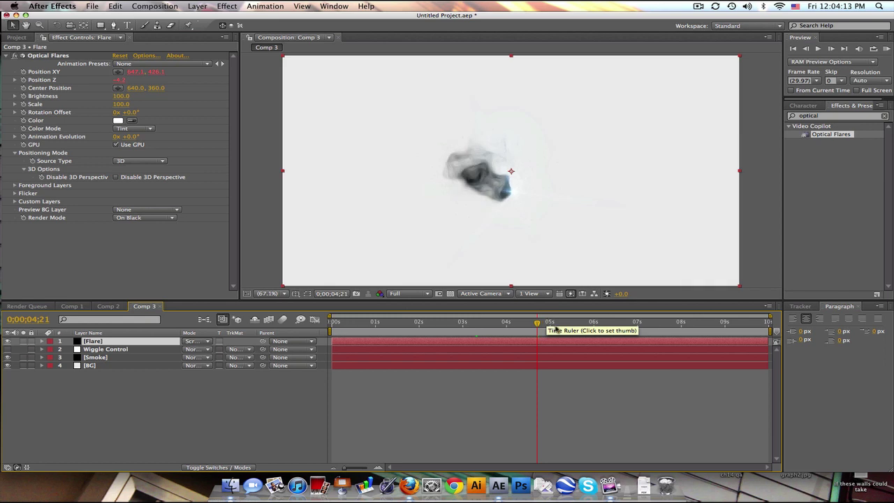
left_click(567, 326)
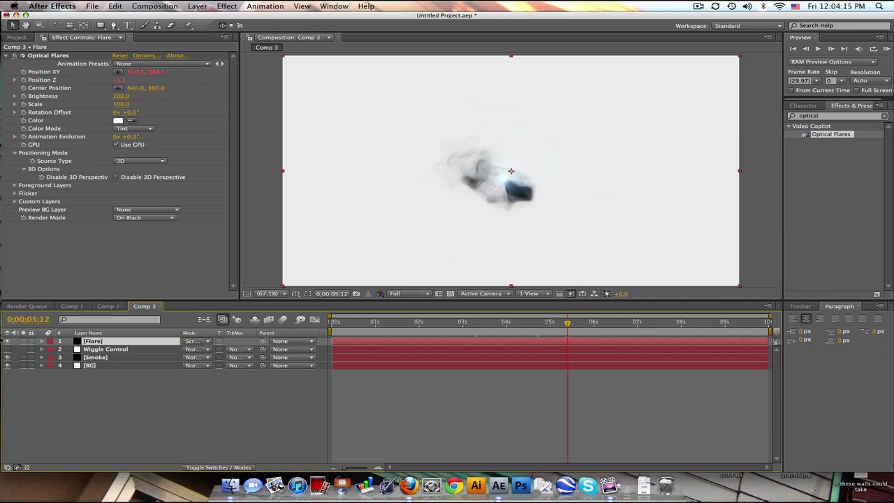
left_click(7, 341)
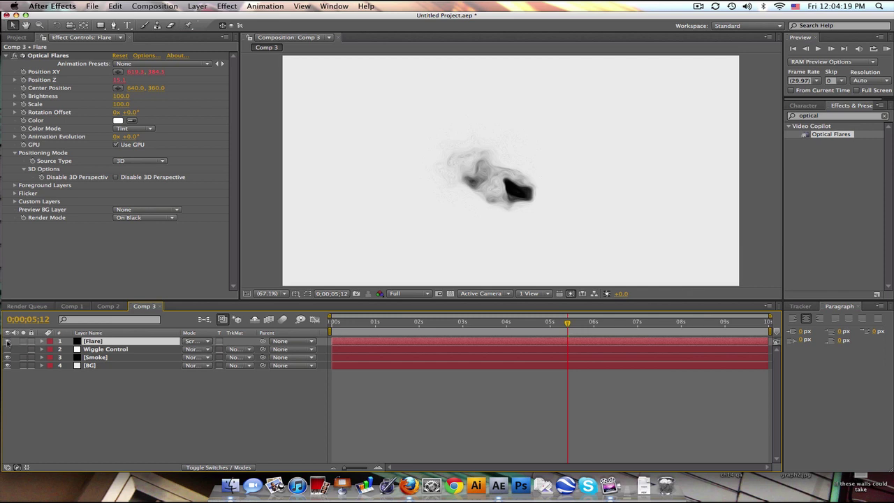
left_click(7, 340)
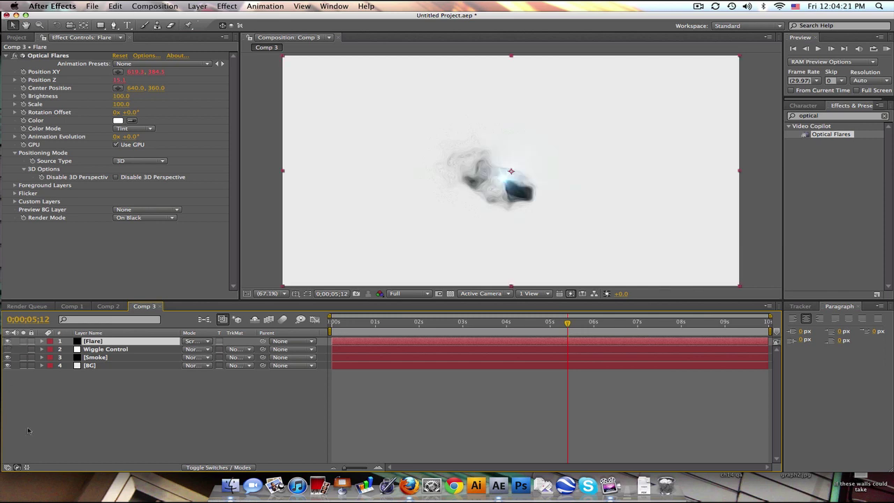
Duplicate the Smoke layer and solo it
left_click(120, 358)
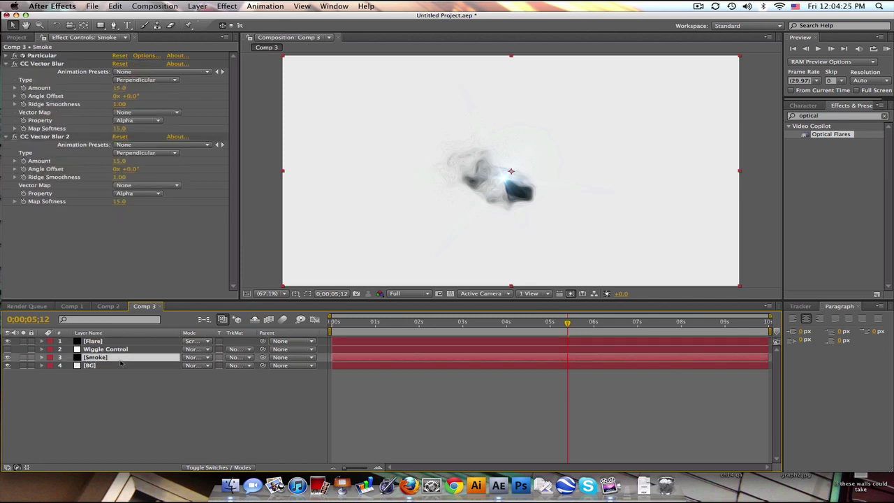
key("super+d")
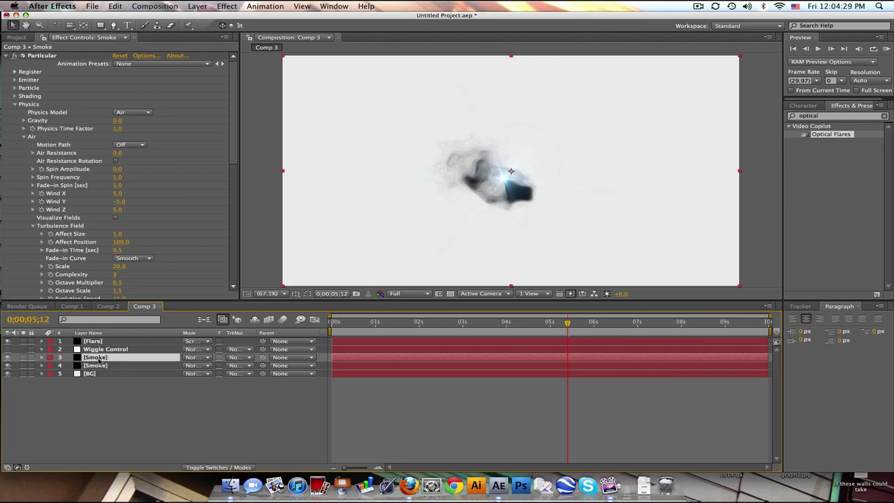
key("super+shift+a")
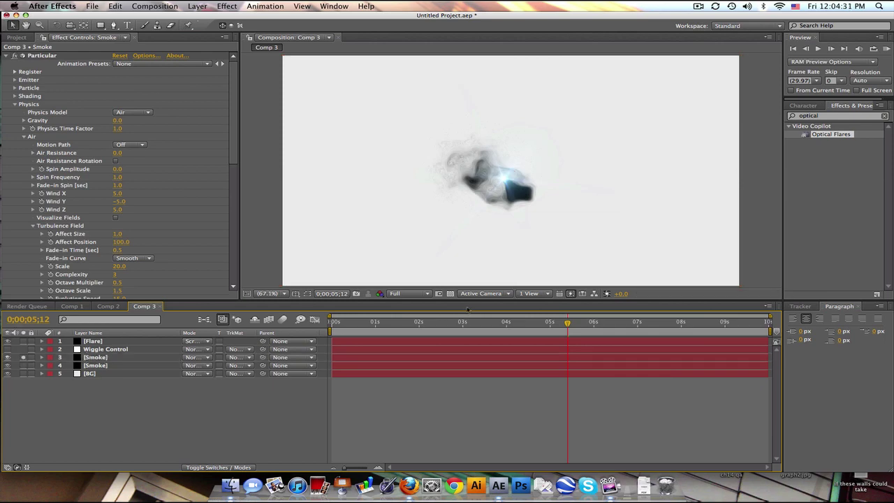
left_click(450, 294)
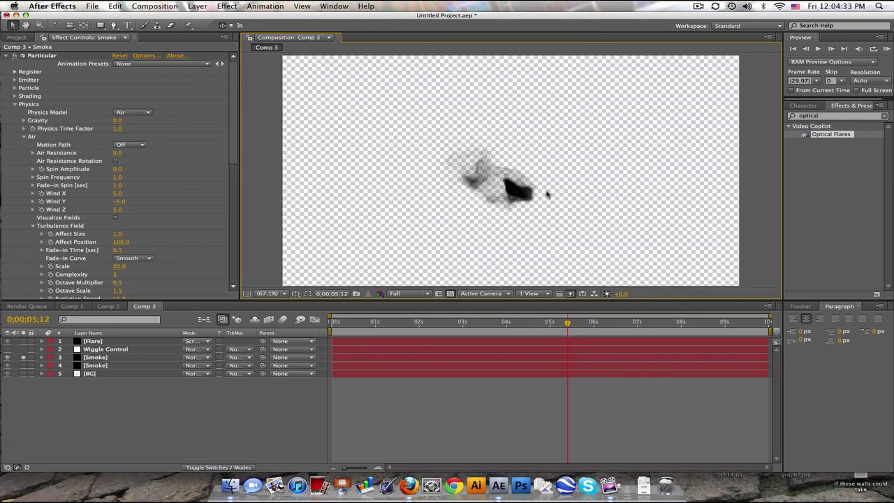
Delete CC Vector Blur and CC Vector Blur 2 from the copy, leaving only Particular
left_click(6, 55)
key("super+v")
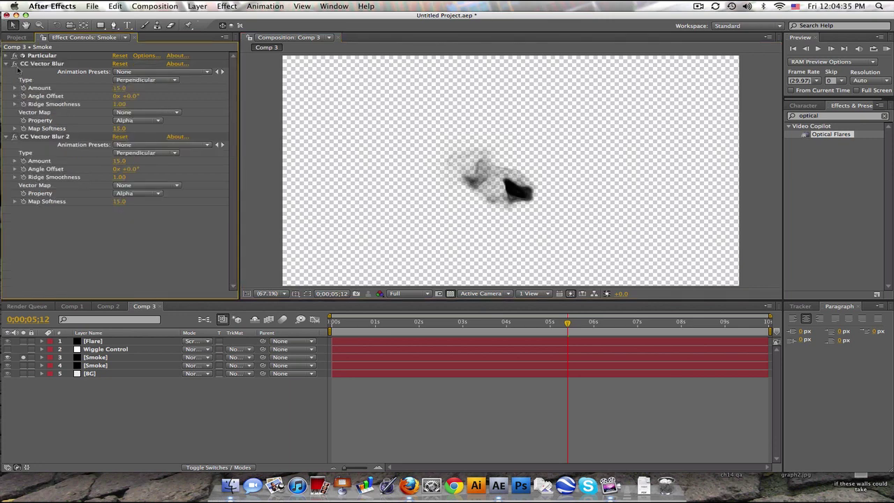
left_click(46, 137, "shift")
key("Delete")
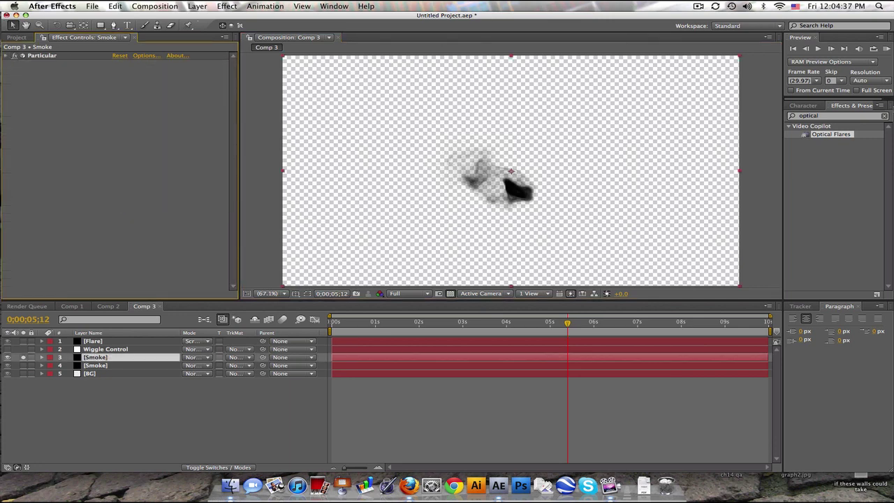
Apply Fast Blur with Blurriness 25 to the Smoke copy
type("fast")
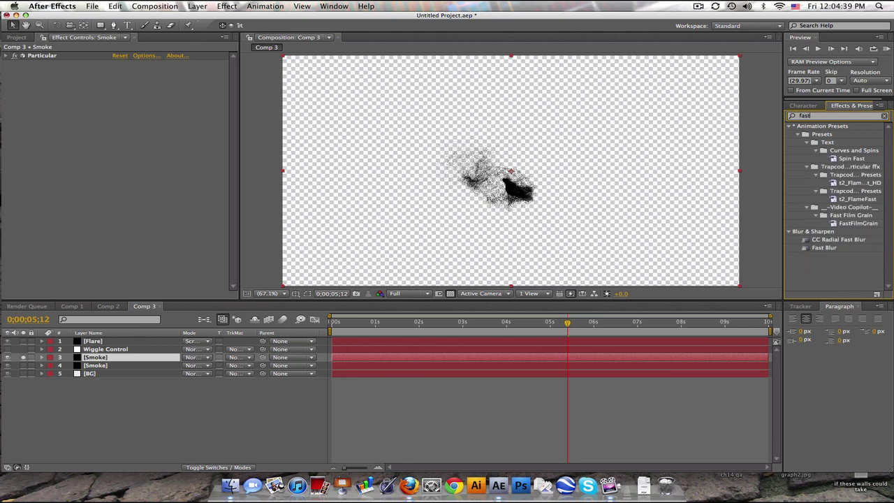
left_click_drag(826, 248, 143, 200)
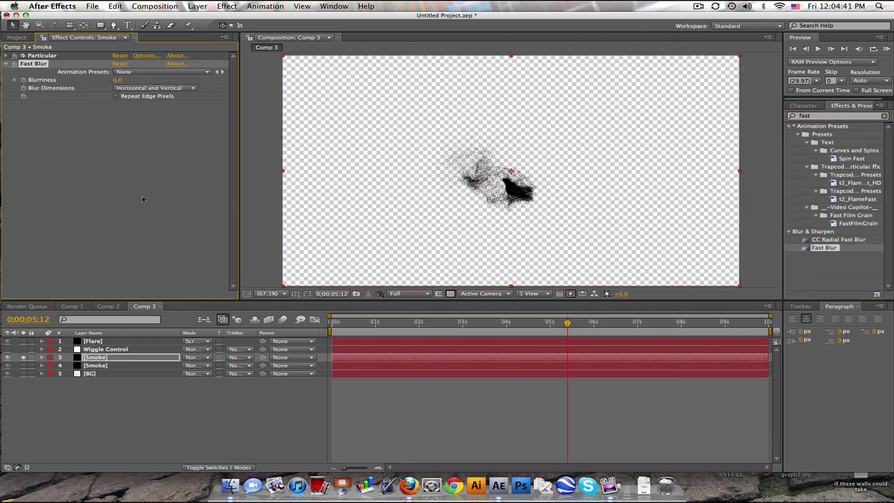
left_click(117, 79)
type("25")
key("Return")
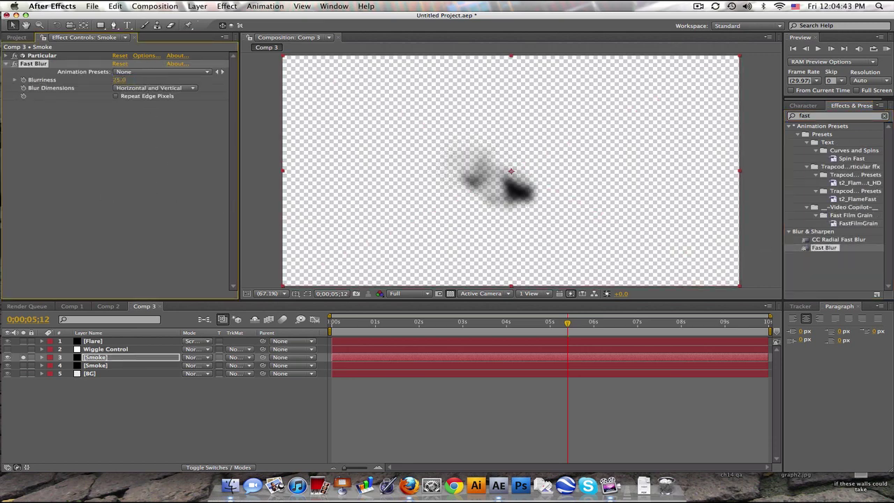
Move the blurred copy below the other Smoke layer and rename it Shadow
left_click(28, 359)
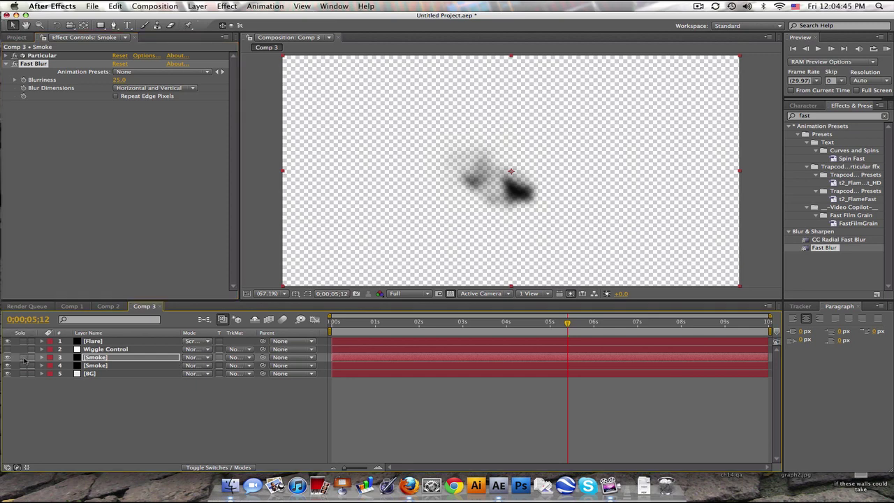
left_click_drag(107, 359, 108, 366)
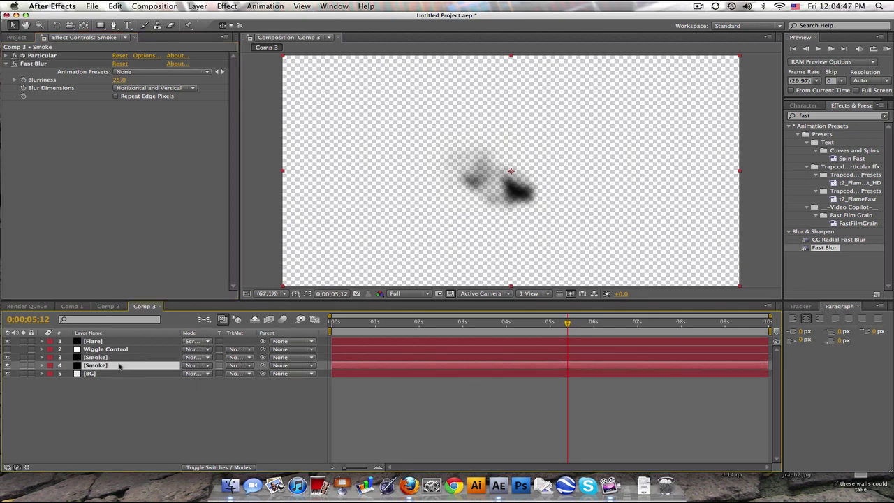
key("Return")
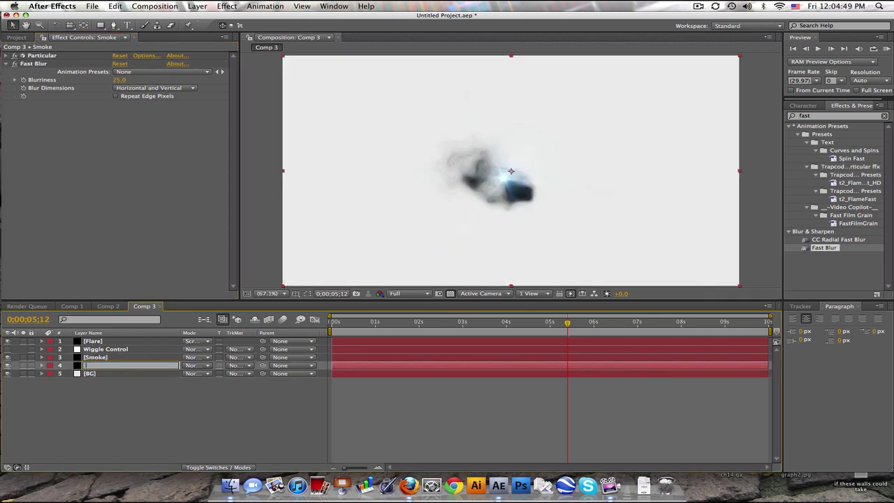
type("Shadow")
key("Return")
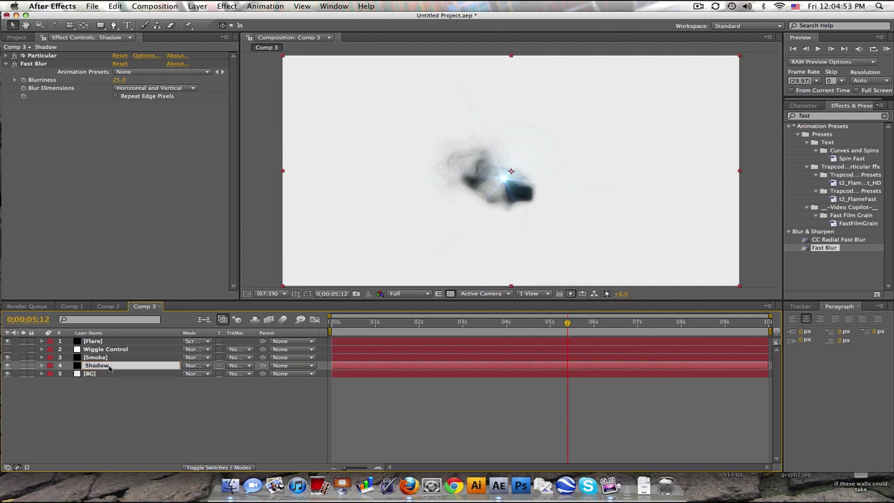
Set Shadow's vertical scale to 25% and drag its Position Y down below the smoke
key("s")
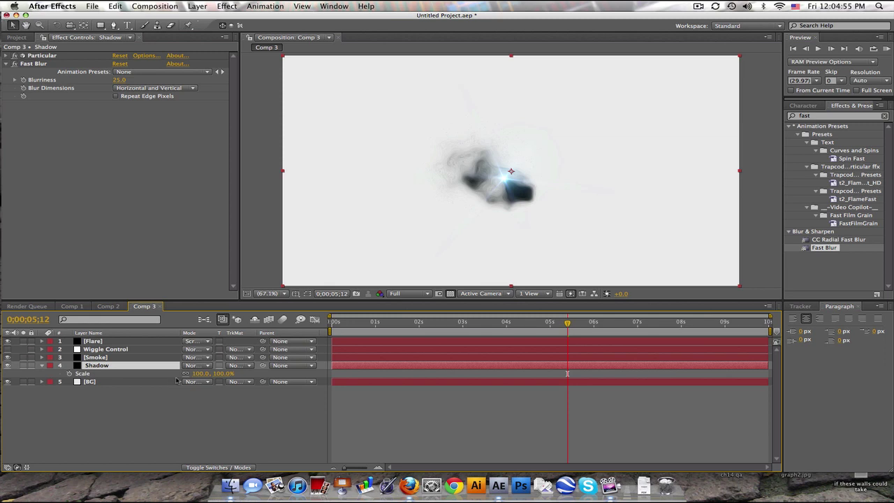
left_click(222, 374)
type("25")
key("Return")
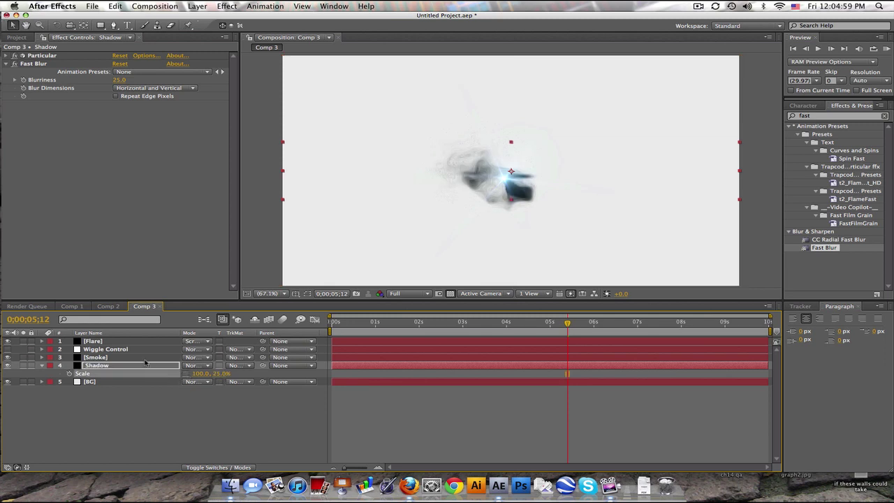
left_click(143, 364)
key("p")
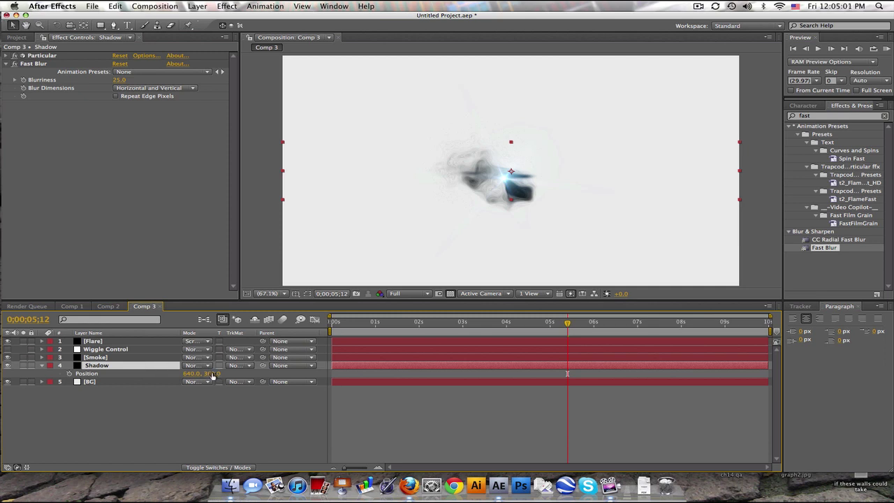
left_click_drag(212, 376, 351, 376)
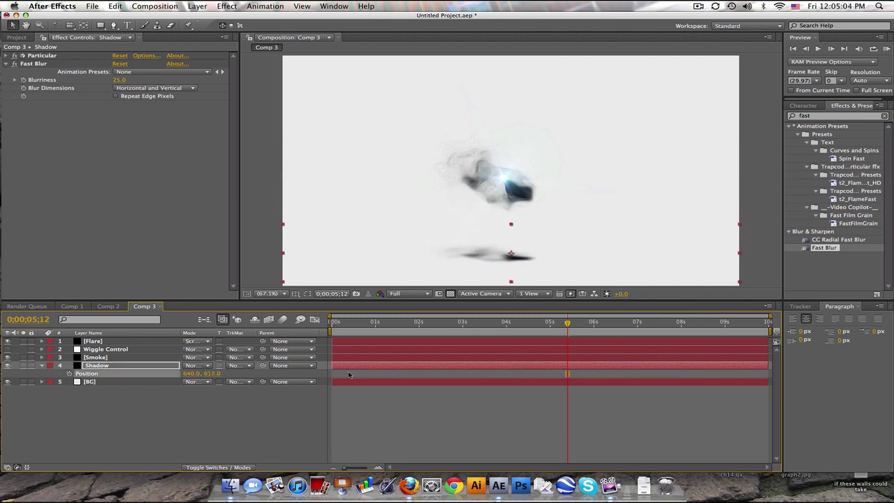
Switch the preview to Quarter resolution and scrub the timeline to check the shadow
left_click(405, 294)
left_click(409, 344)
left_click(369, 324)
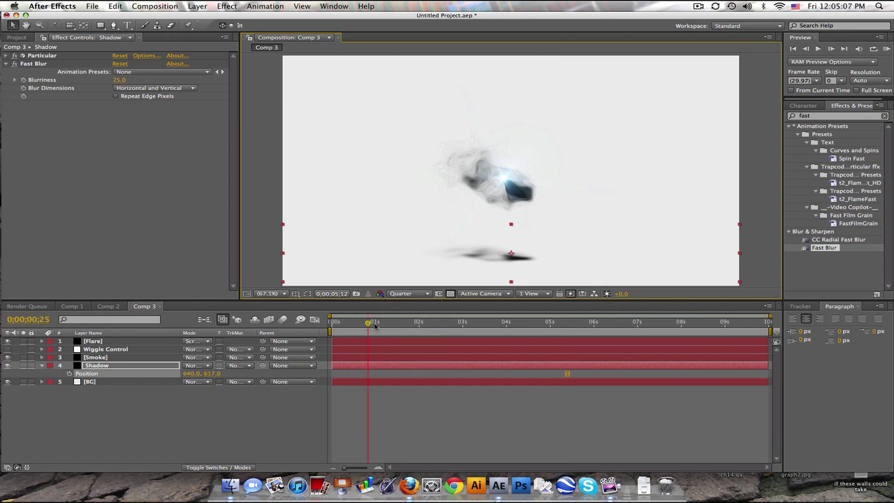
left_click_drag(375, 325, 668, 328)
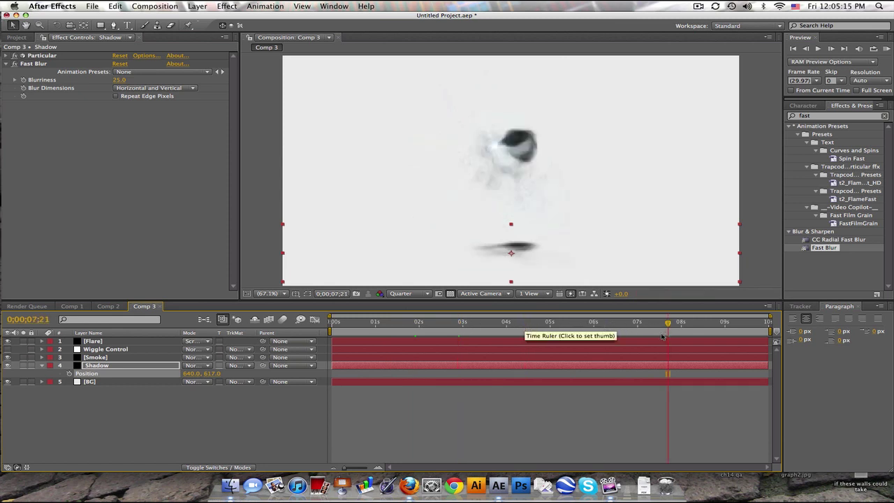
left_click(588, 333)
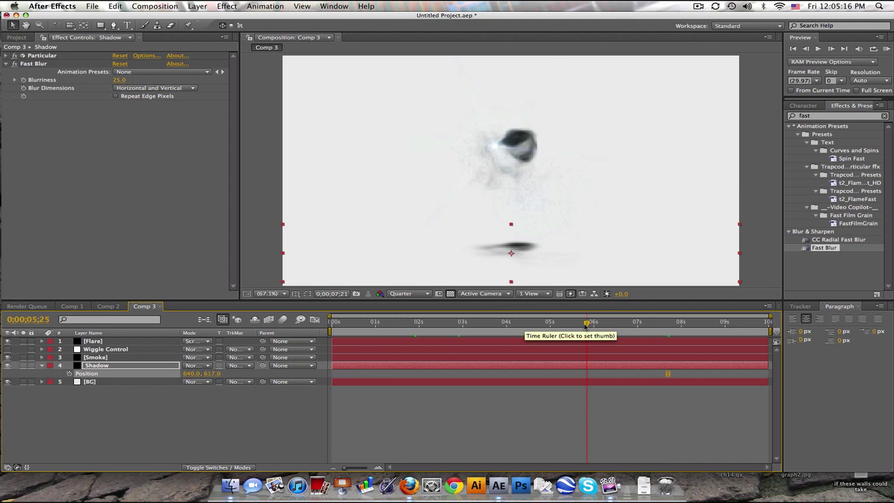
left_click(477, 324)
left_click(129, 365)
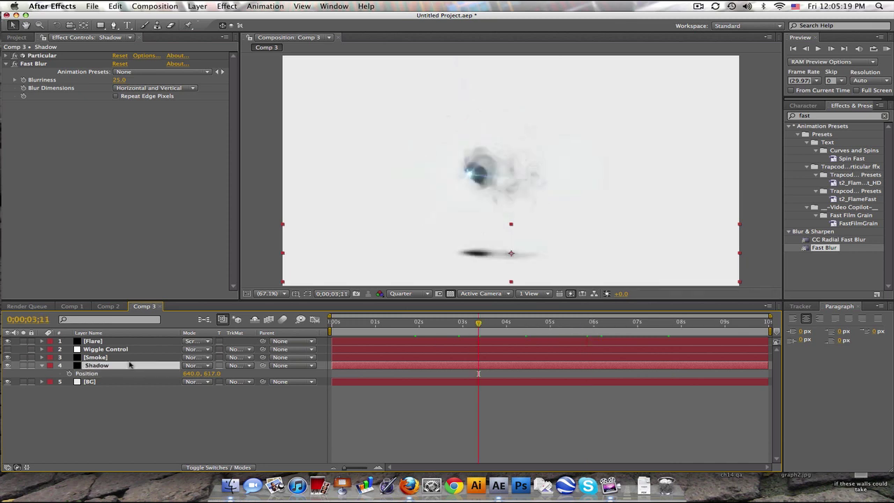
Delete the Shadow layer, move Wiggle Control to the bottom, and add a new camera
key("Delete")
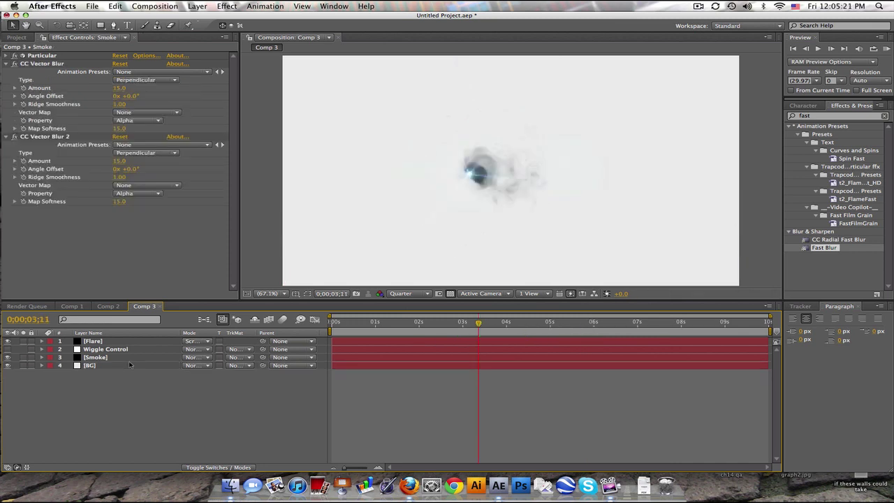
left_click_drag(130, 354, 127, 394)
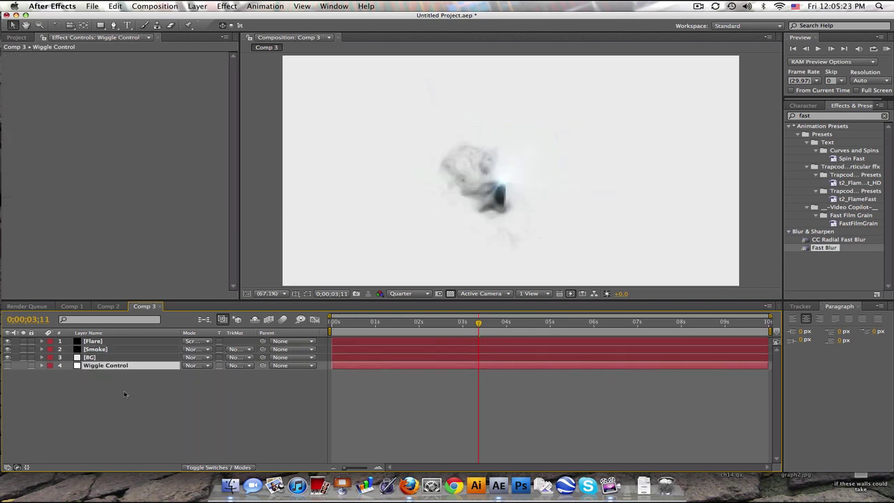
left_click(201, 6)
mouse_move(200, 19)
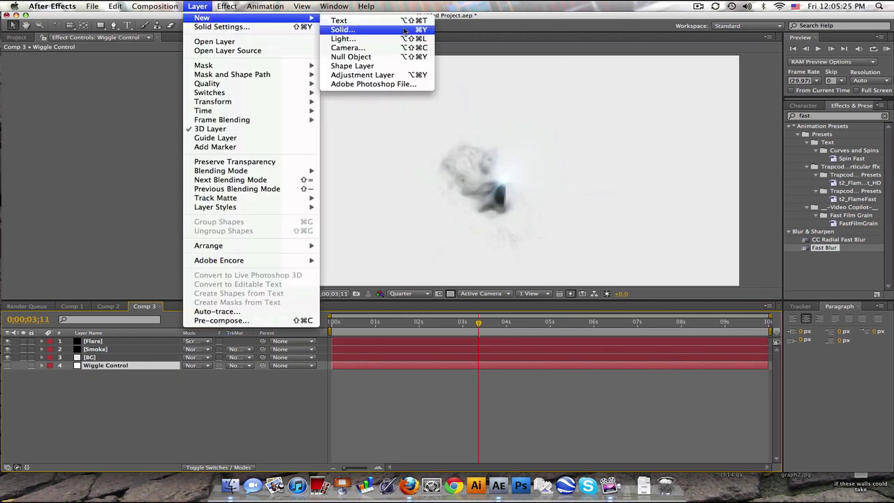
left_click(404, 49)
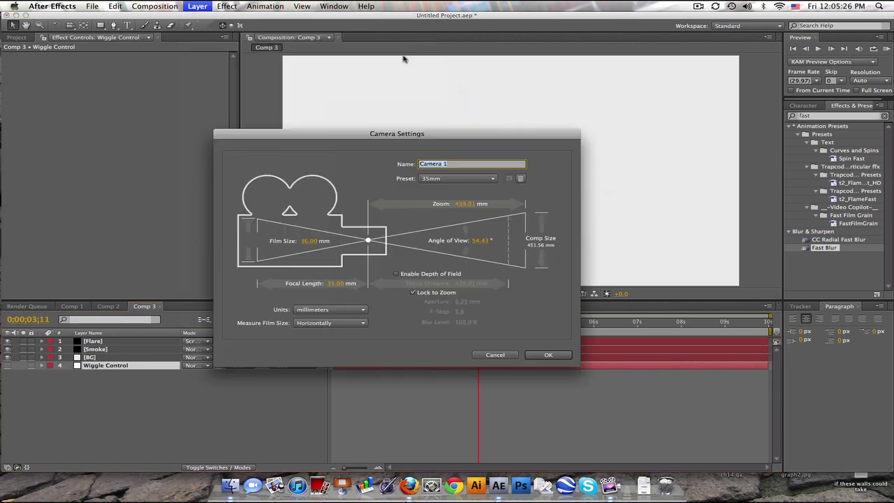
left_click(548, 355)
Add a null object and move it with Camera 1 to the bottom of the stack
left_click(198, 7)
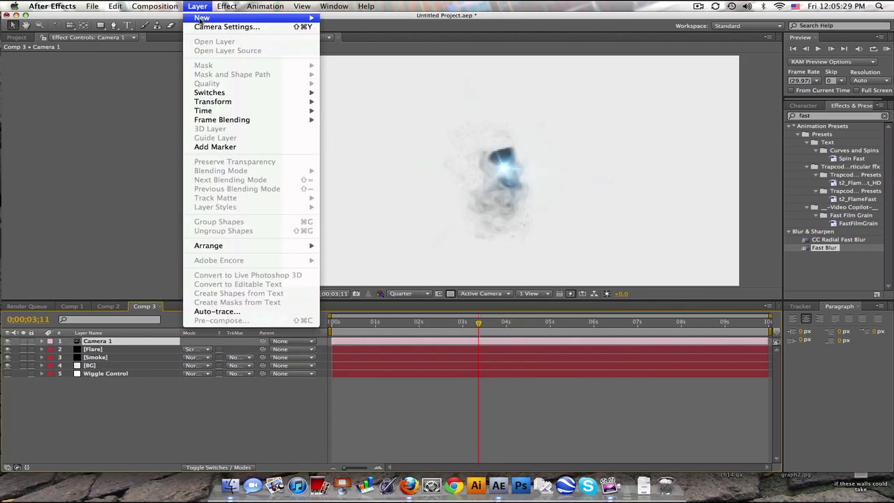
mouse_move(200, 19)
left_click(384, 57)
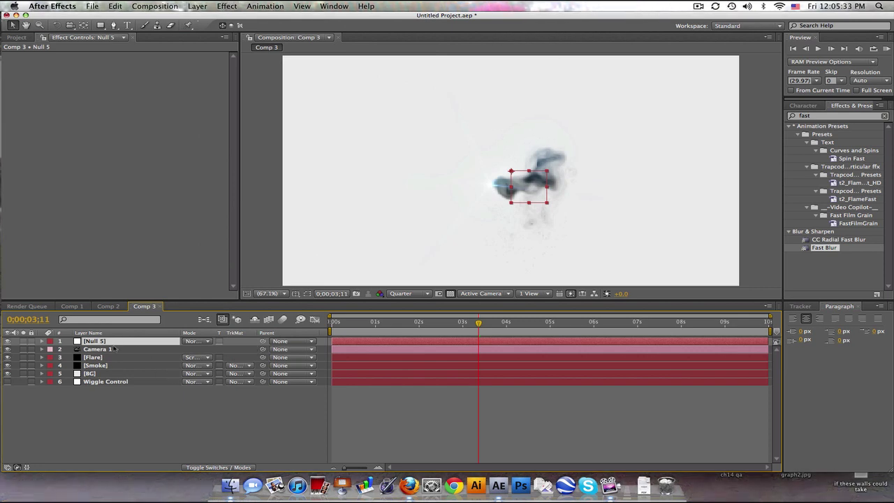
left_click(113, 349, "shift")
left_click_drag(109, 348, 106, 403)
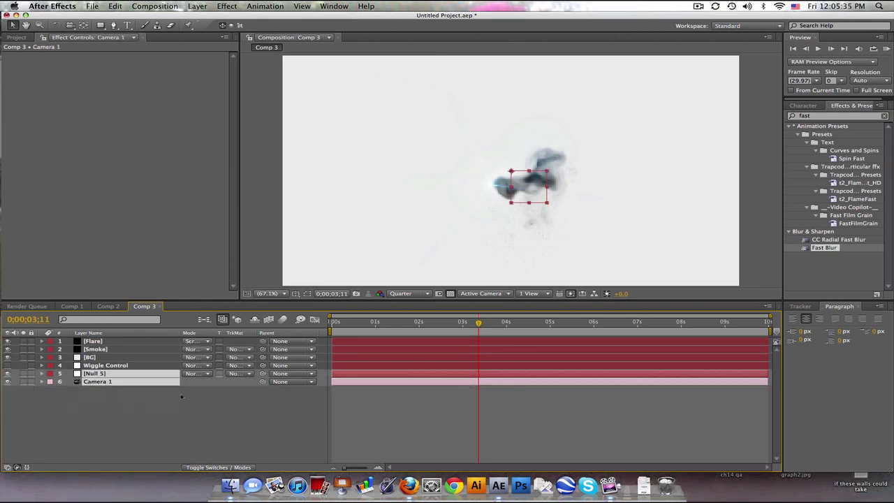
left_click(181, 396)
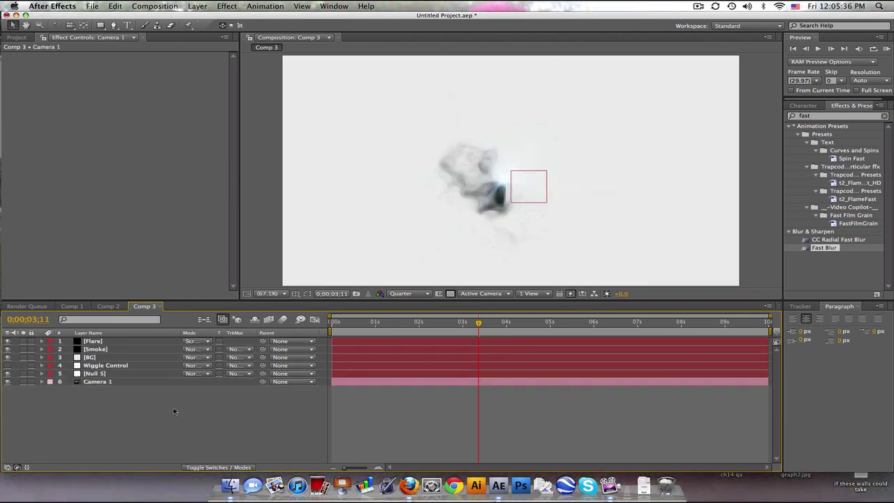
Parent Camera 1 to the null, rename the null Cam Control, and hide it
left_click(226, 467)
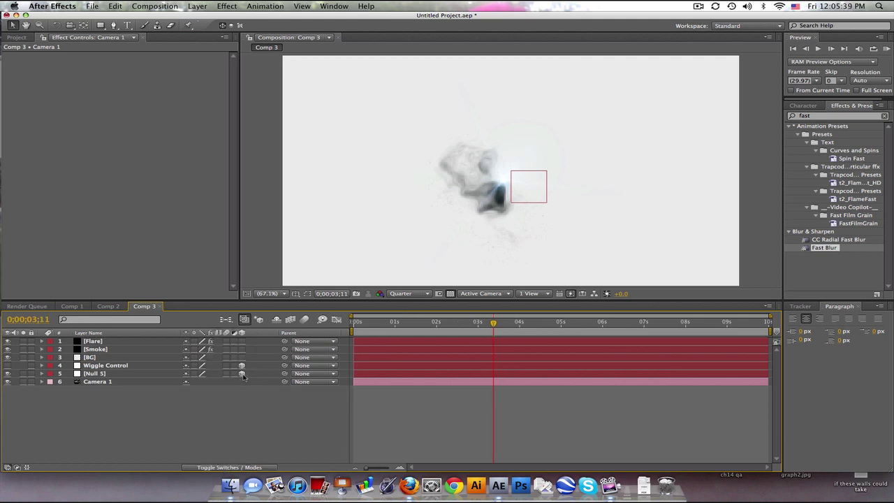
left_click_drag(284, 383, 142, 377)
key("Return")
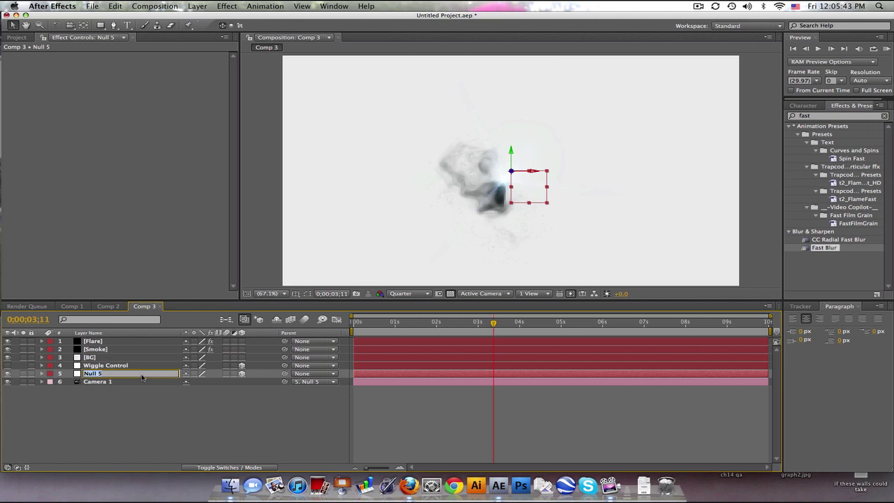
type("Cam Control")
key("Return")
left_click(8, 373)
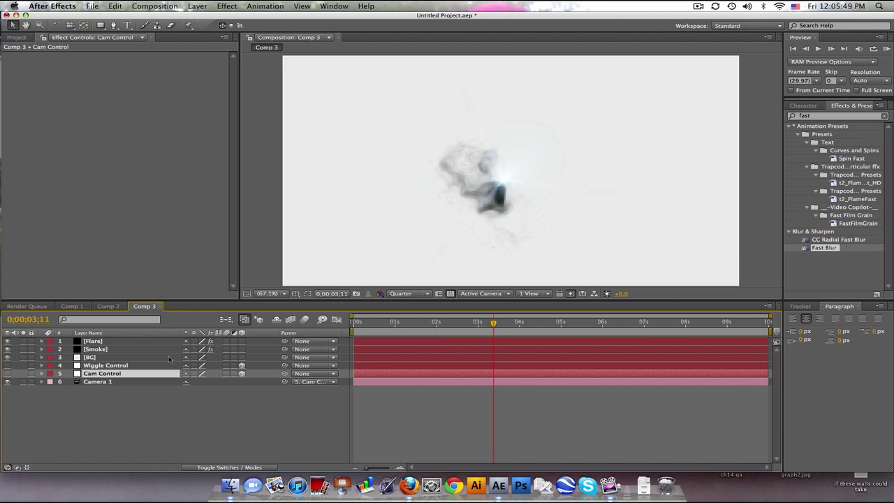
Duplicate Smoke, rename the copy Smoke Shadow, and delete its two CC Vector Blurs
left_click(126, 352)
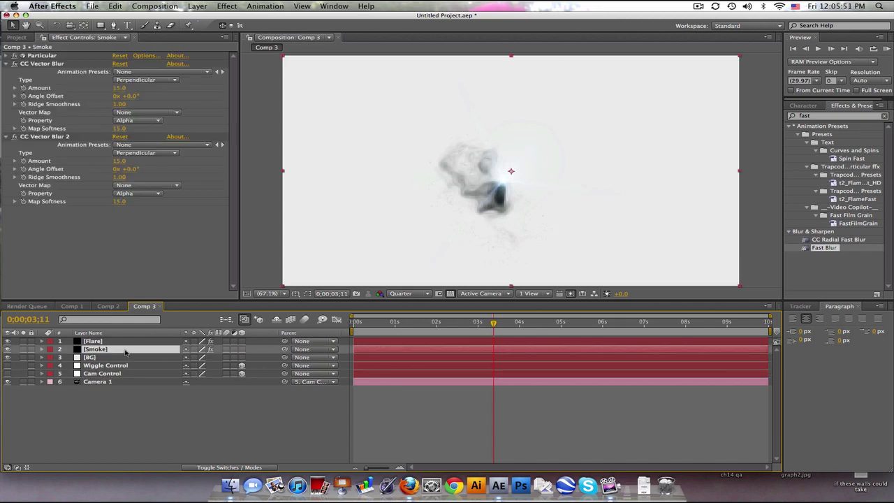
key("super+d")
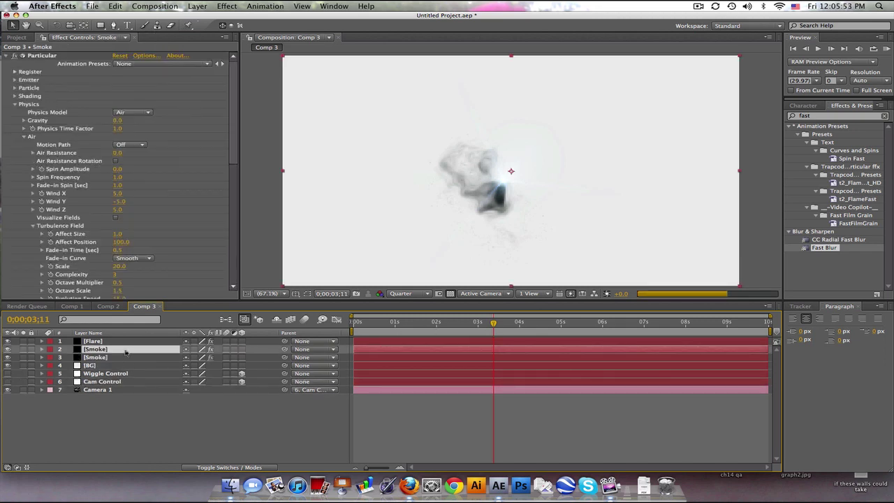
left_click(127, 358)
key("Return")
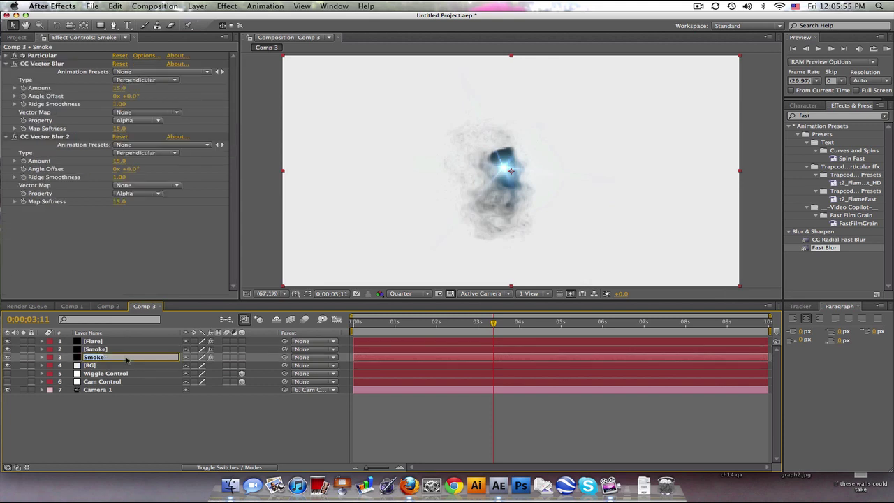
key("Right")
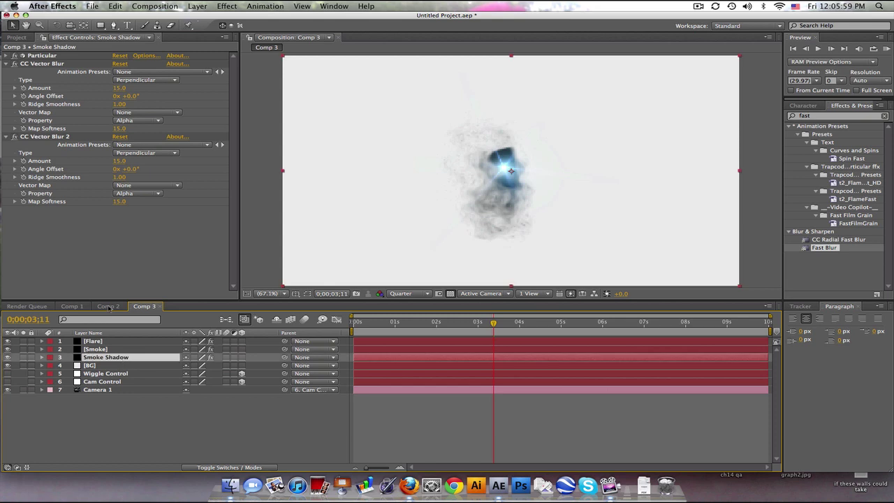
left_click(44, 136)
left_click(58, 64)
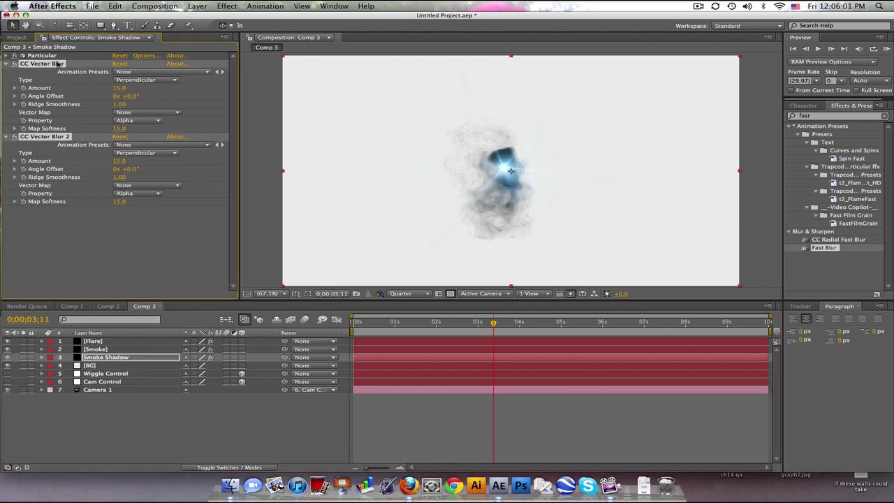
key("Delete")
Apply Fast Blur with Blurriness 25 to Smoke Shadow and make it 3D
left_click_drag(825, 247, 132, 359)
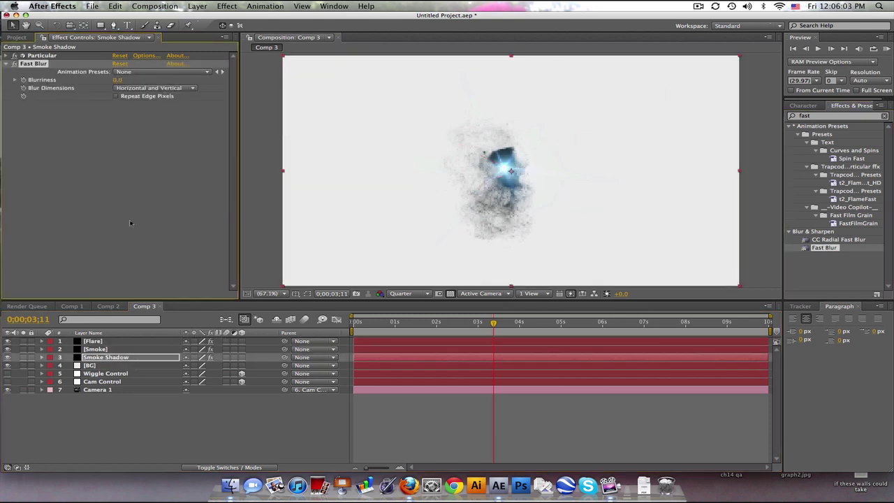
left_click(118, 79)
type("25")
key("Return")
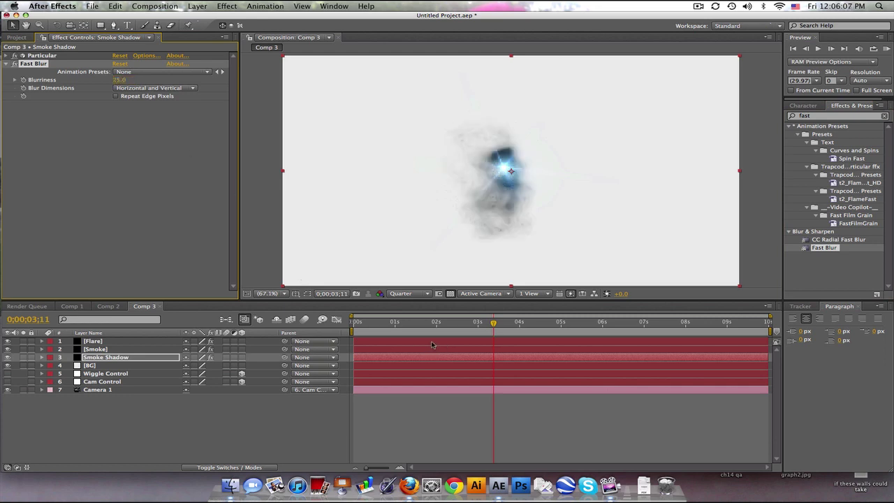
left_click(241, 357)
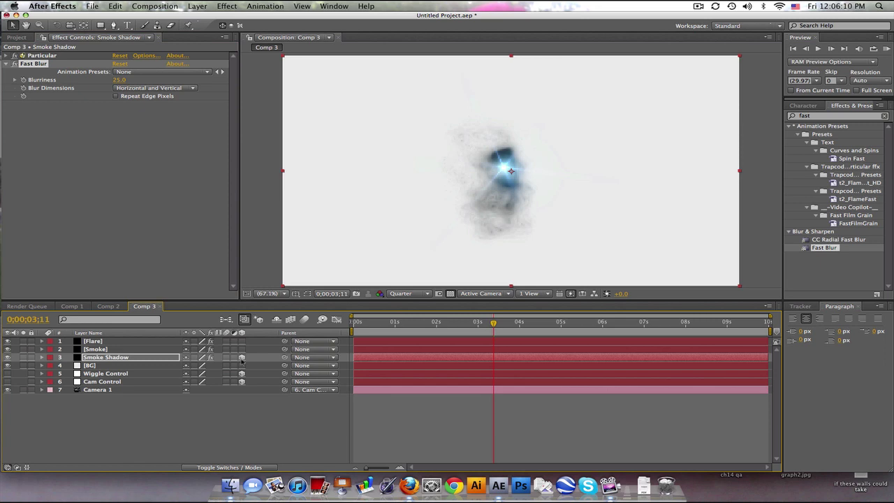
Apply Fast Blur to the Smoke Shadow layer
left_click(157, 358)
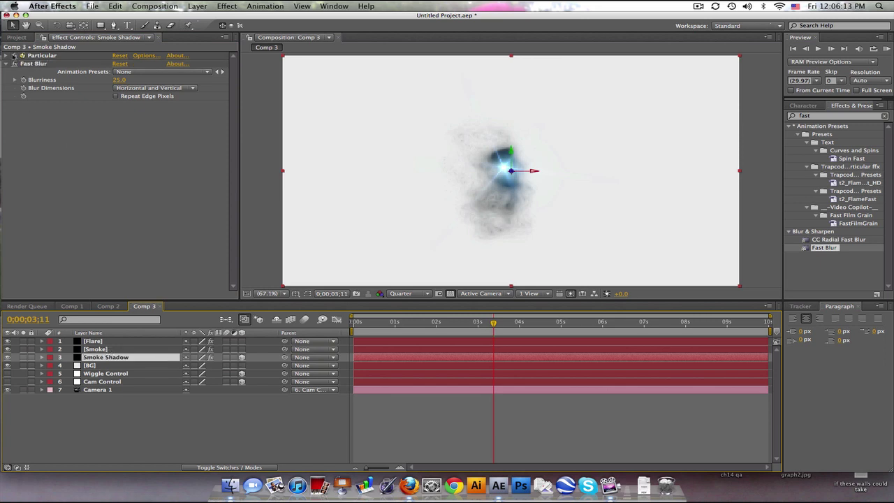
left_click(6, 55)
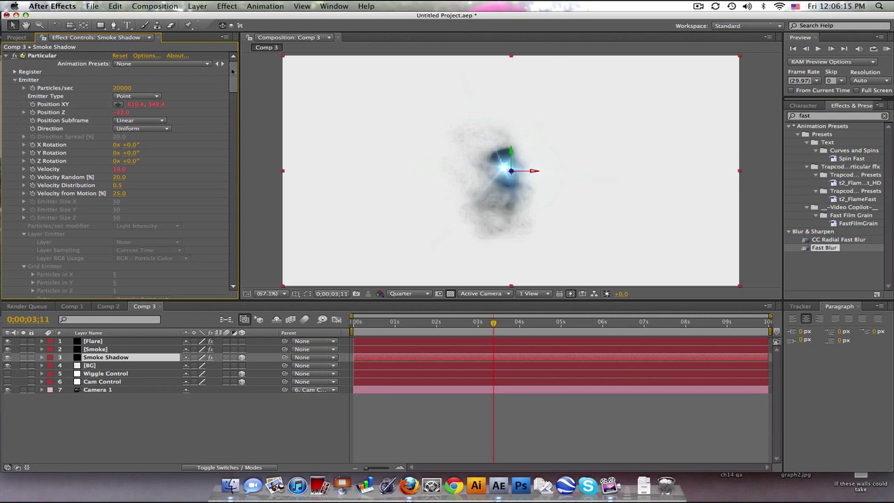
left_click_drag(233, 77, 227, 245)
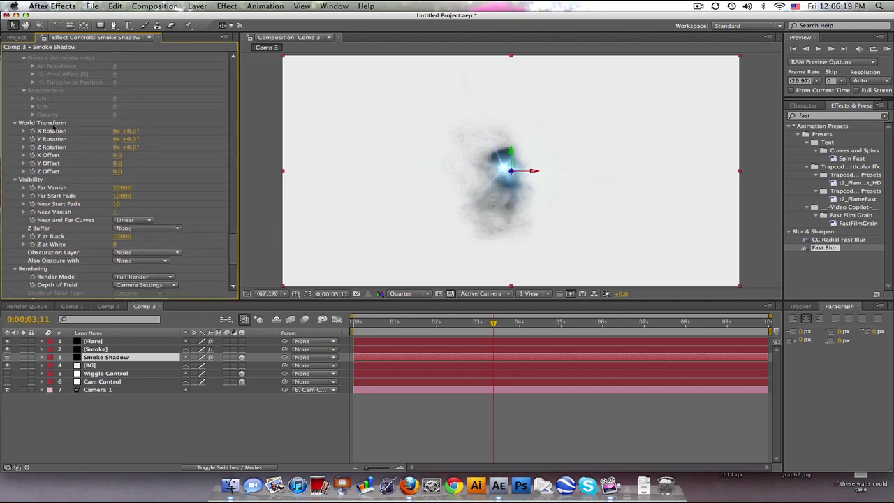
left_click(136, 131)
left_click_drag(825, 248, 504, 167)
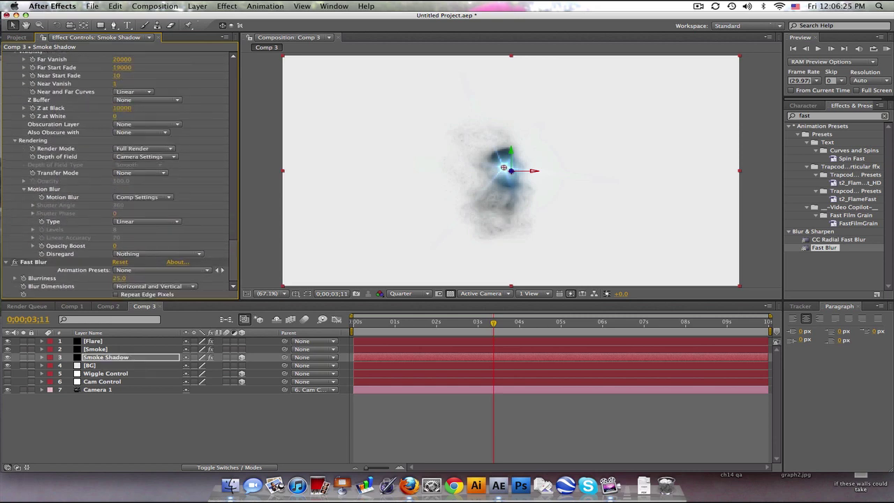
Rotate Smoke Shadow to -90° X and lower its Y Position to about 680
left_click(154, 361)
key("r")
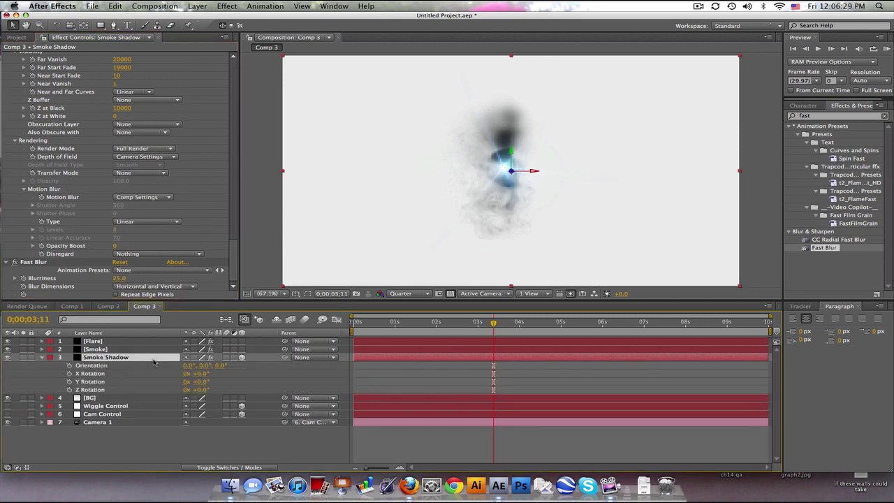
left_click(202, 375)
type("-90")
key("Return")
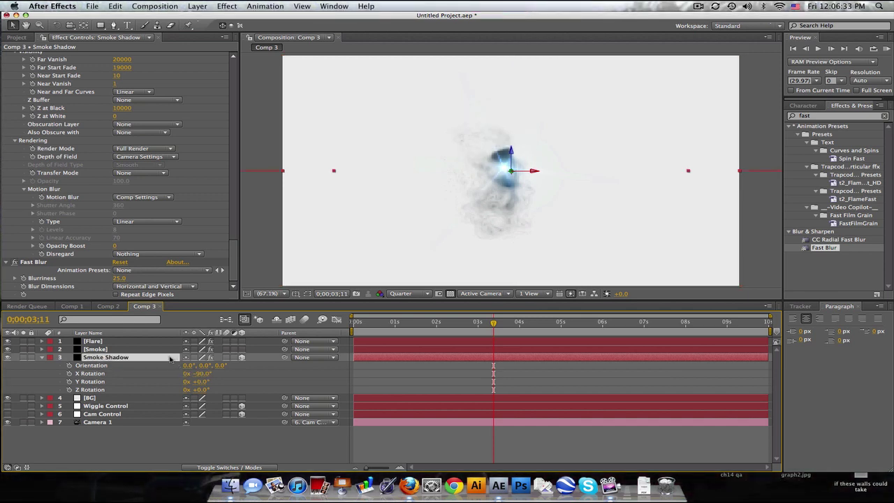
key("p")
left_click_drag(211, 365, 389, 362)
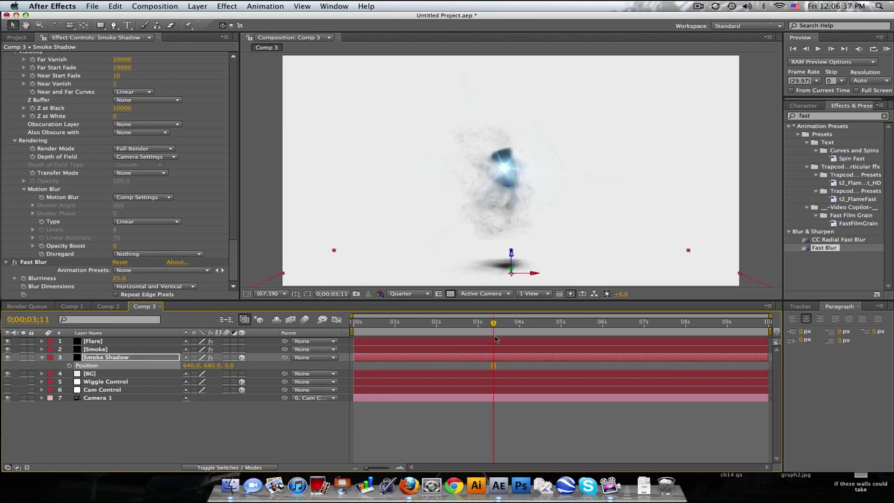
left_click_drag(494, 324, 473, 325)
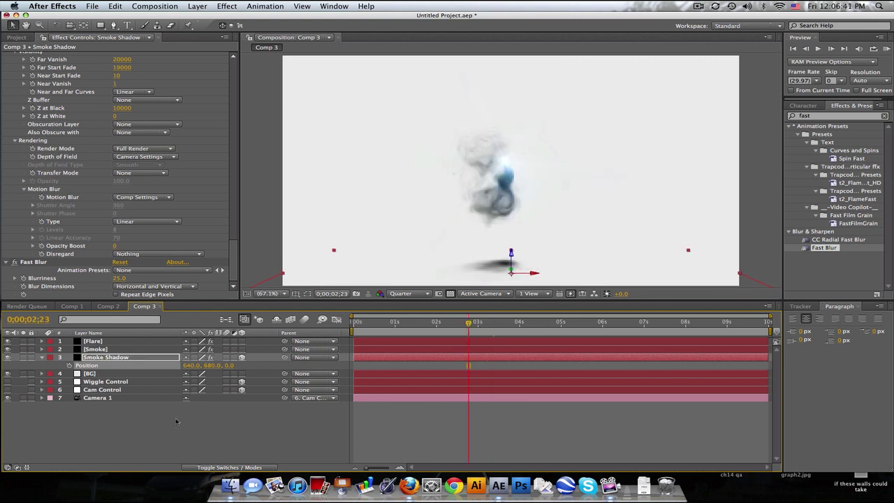
Keyframe Cam Control's X Rotation at 0° around 2;23
left_click(102, 389)
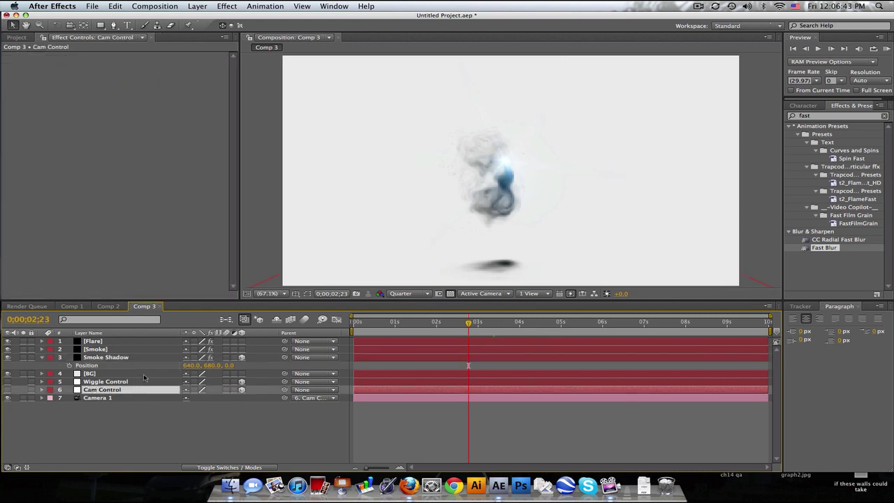
key("y")
key("r")
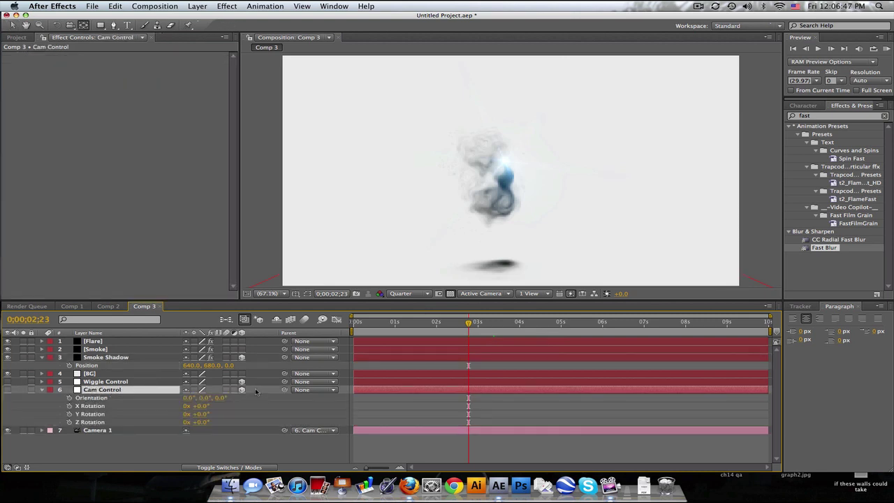
left_click(198, 406)
left_click_drag(187, 406, 176, 406)
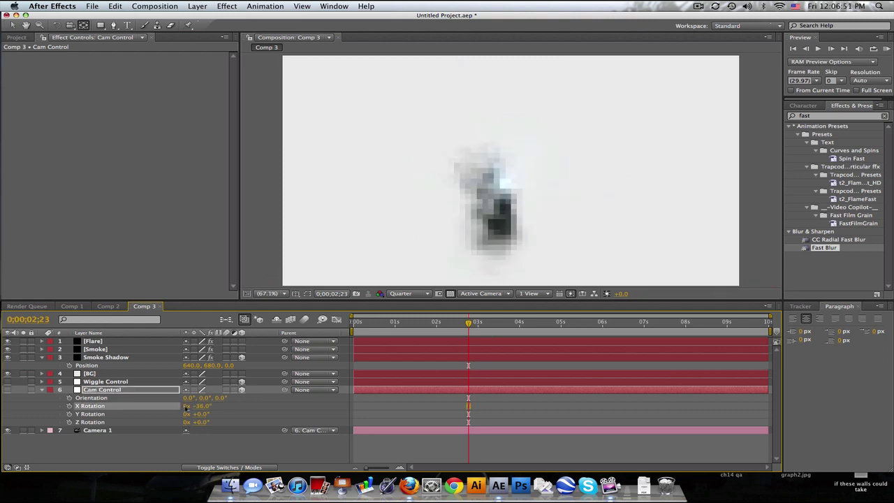
left_click(201, 406)
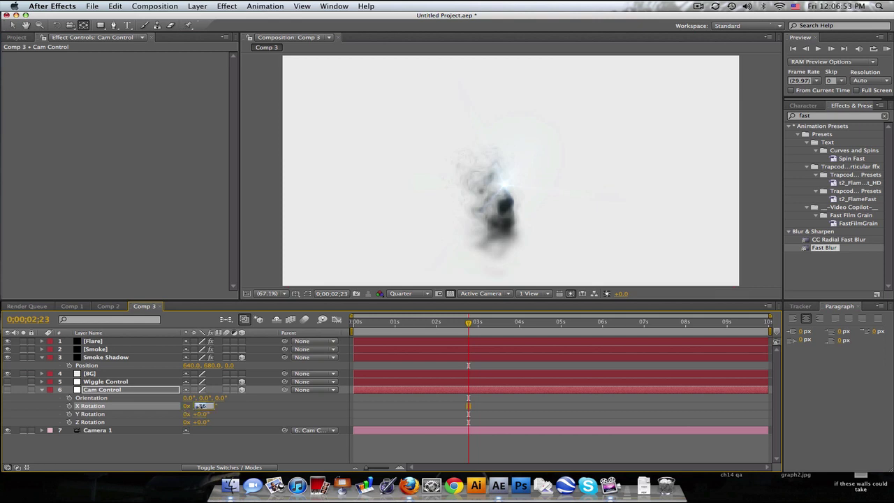
type("0")
key("Return")
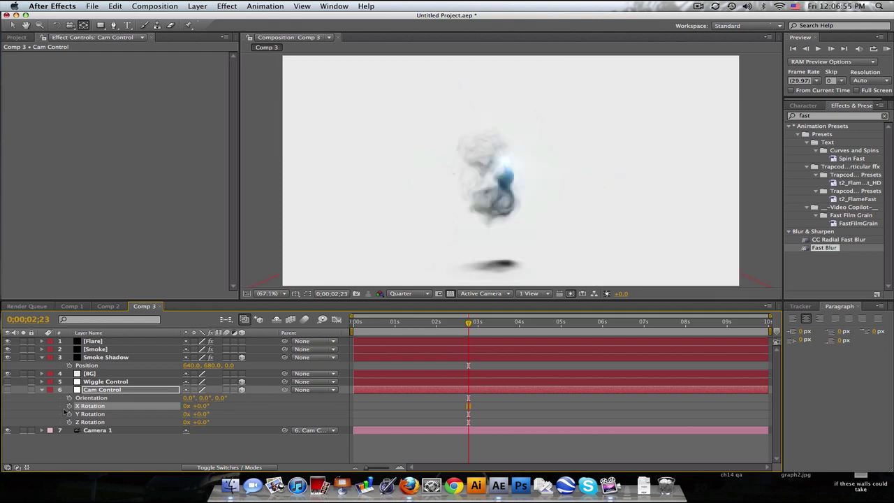
Keyframe Cam Control's X Rotation at -90° near the start, at 0;00;00;07
left_click(364, 323)
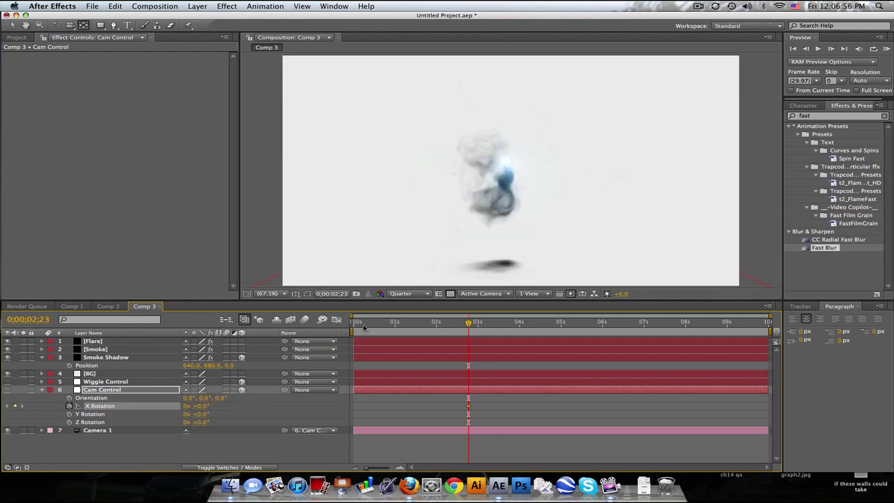
left_click(199, 406)
type("-90")
key("Return")
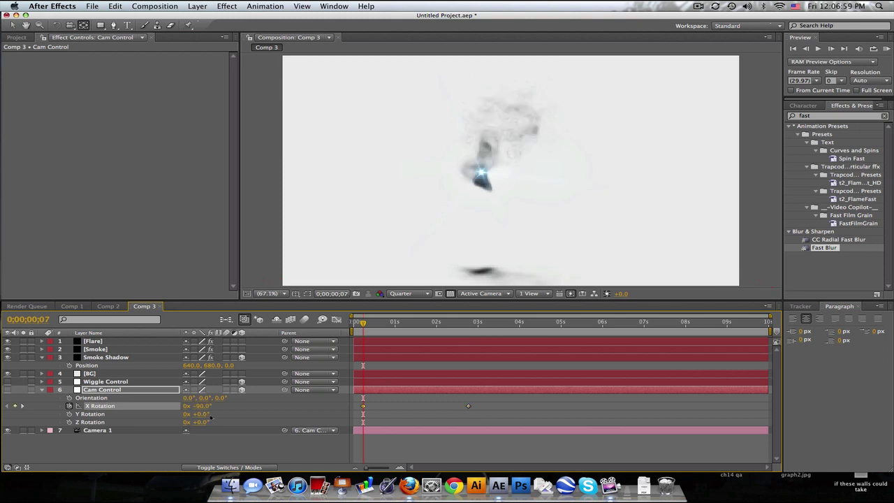
Preview the camera sweep and check frames at 1;16, 2;07 and 2;22
left_click(887, 48)
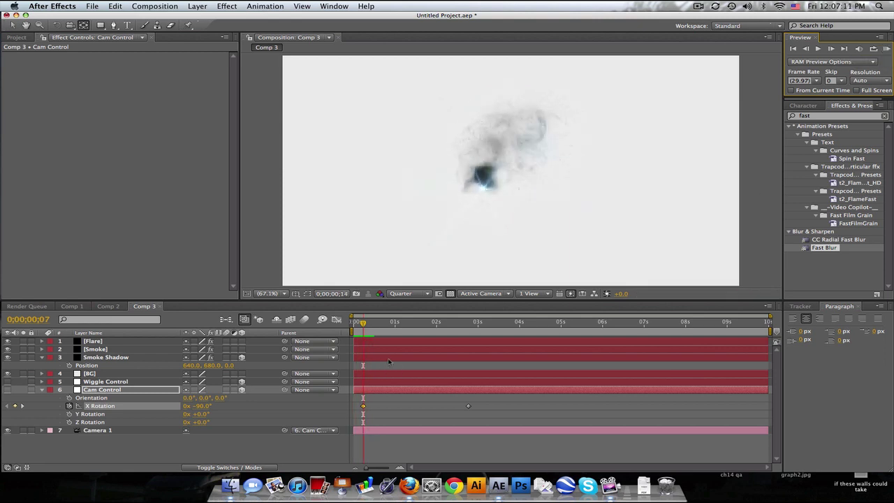
left_click(417, 325)
left_click(445, 324)
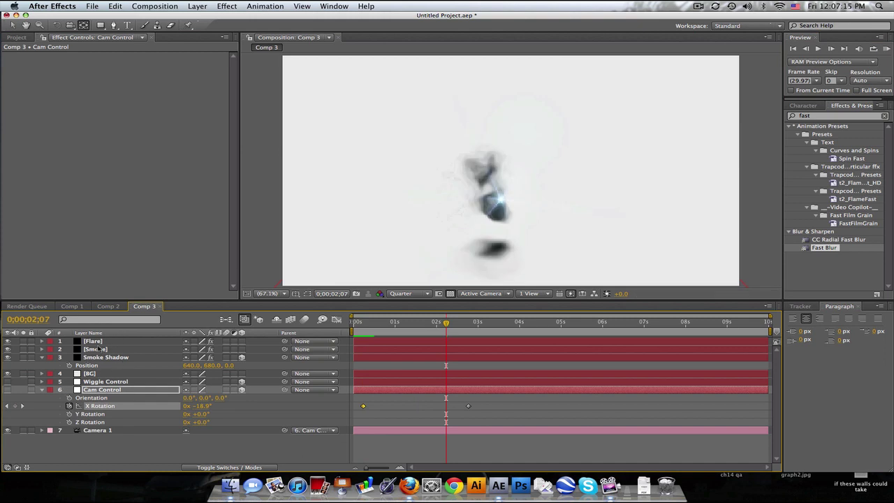
left_click(467, 325)
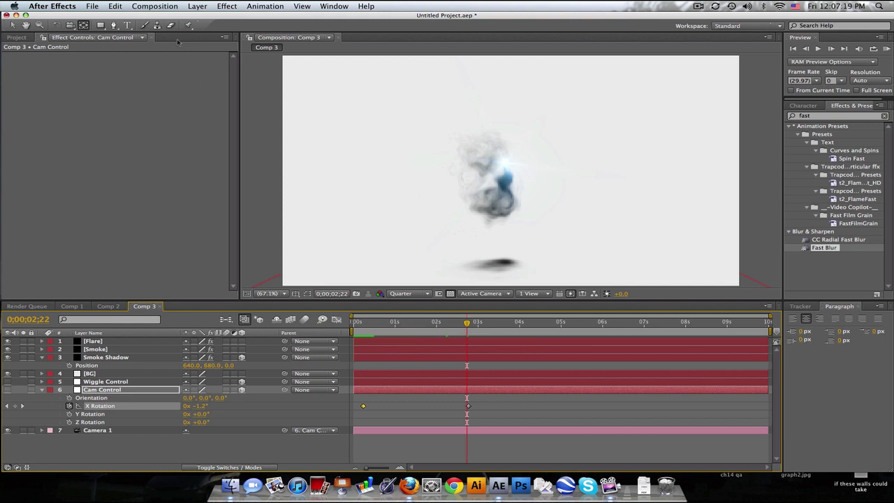
Create a 3D 'TEXT' layer right of the smoke and move Flare above it
left_click(127, 26)
left_click(565, 163)
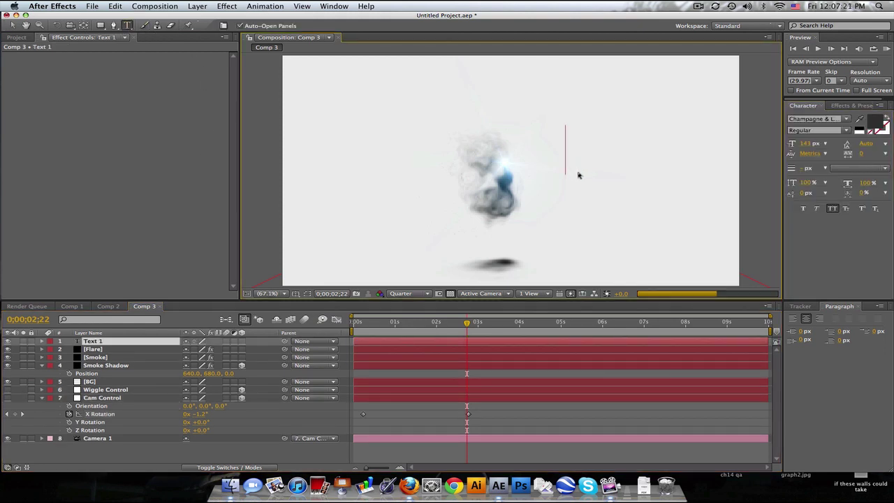
type("TEXT")
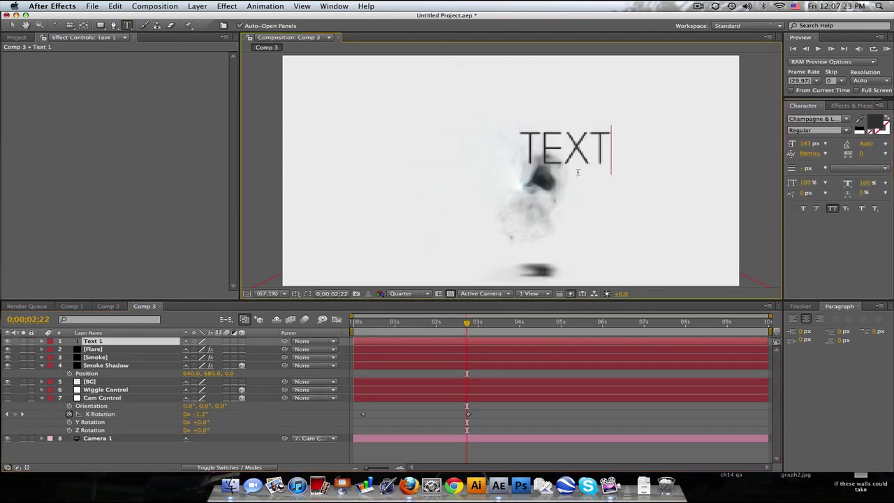
left_click(13, 25)
left_click_drag(574, 151, 649, 176)
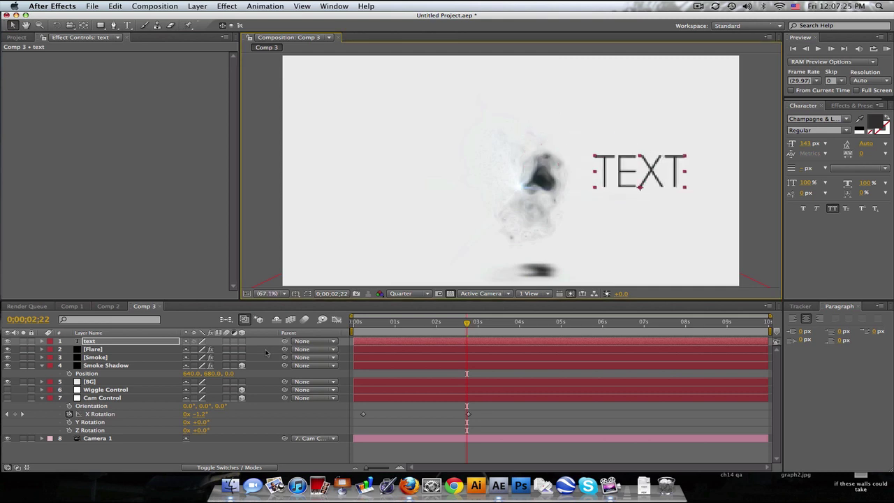
left_click(242, 341)
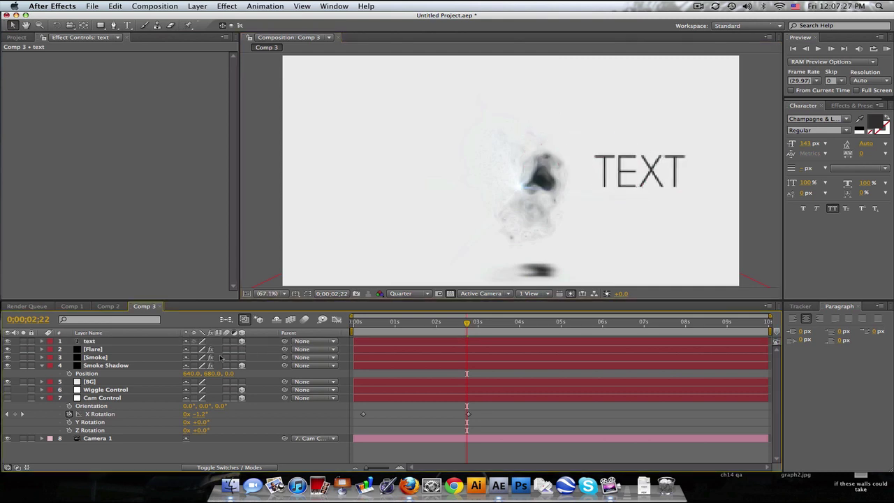
left_click_drag(95, 348, 94, 341)
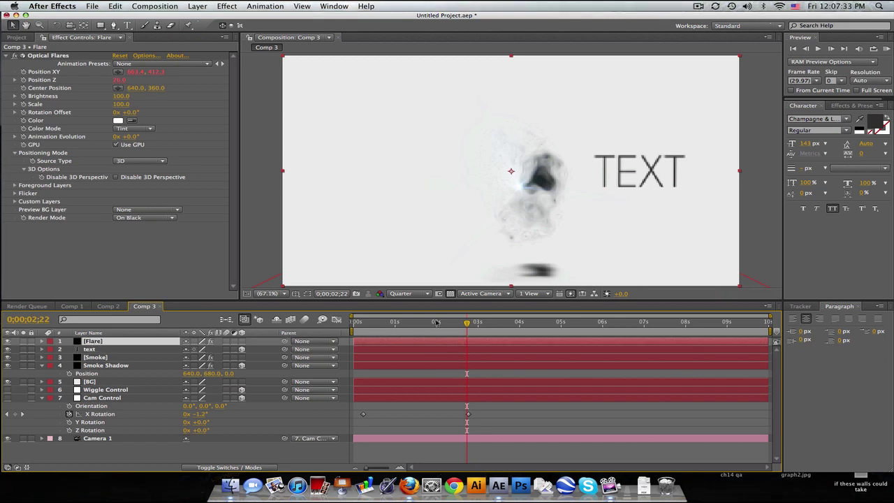
Shift Wiggle Control's X Position left to 473 and move the TEXT toward the smoke
left_click(112, 390)
key("End")
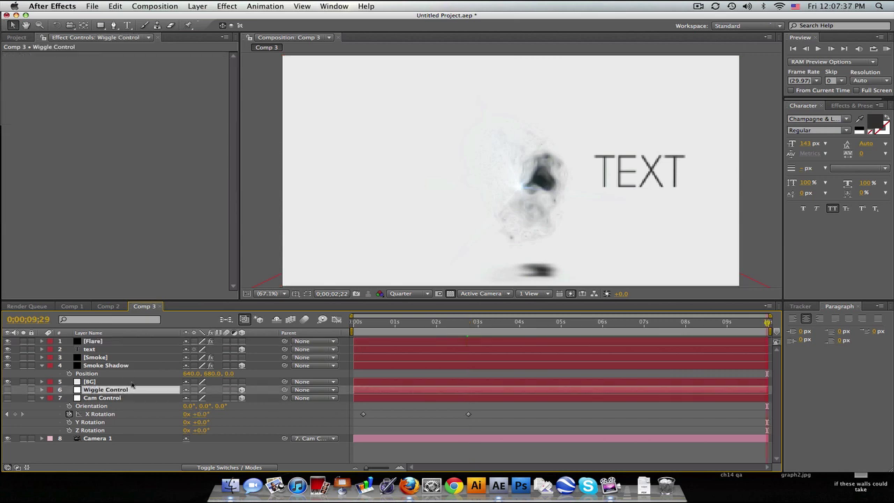
key("p")
left_click(143, 399)
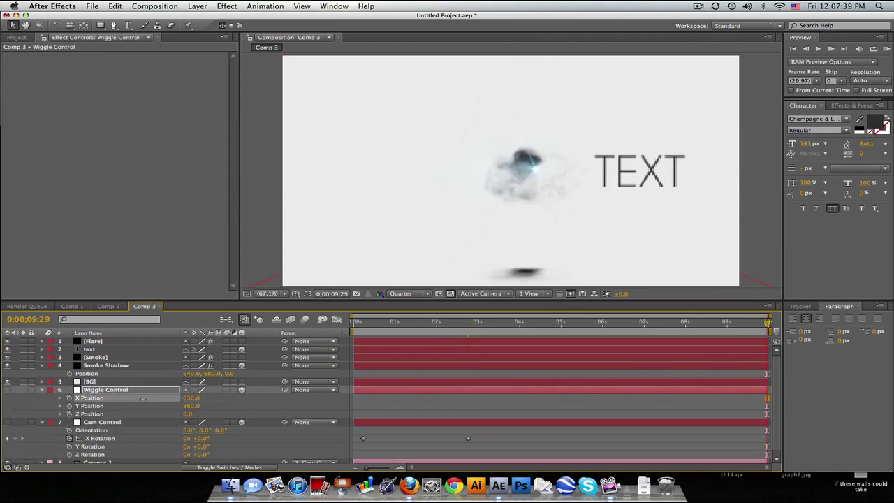
left_click_drag(107, 399, 80, 407)
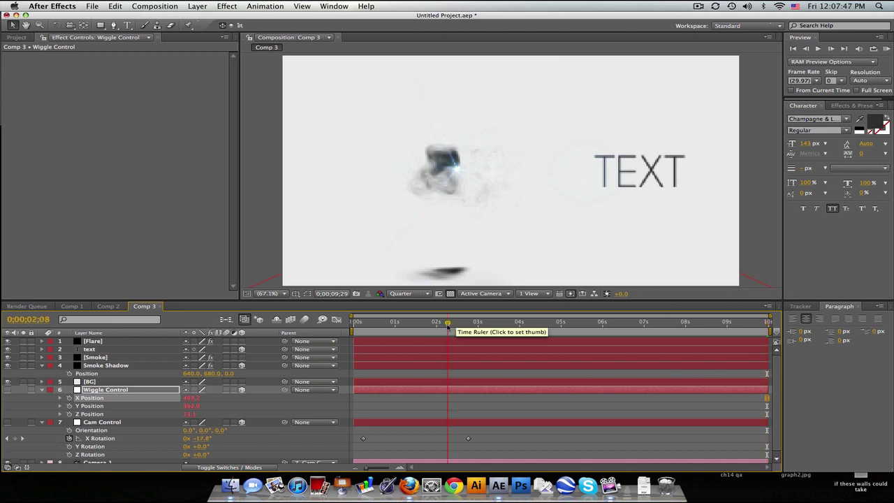
left_click(447, 327)
left_click(473, 327)
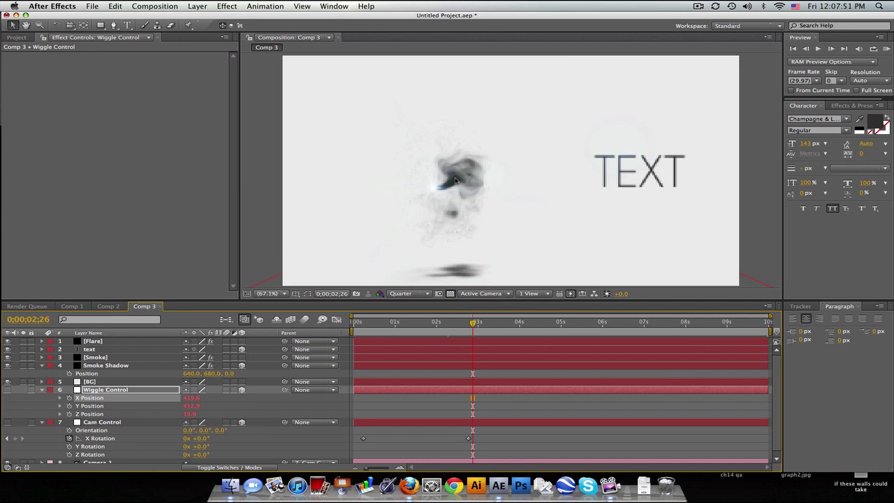
left_click(127, 350)
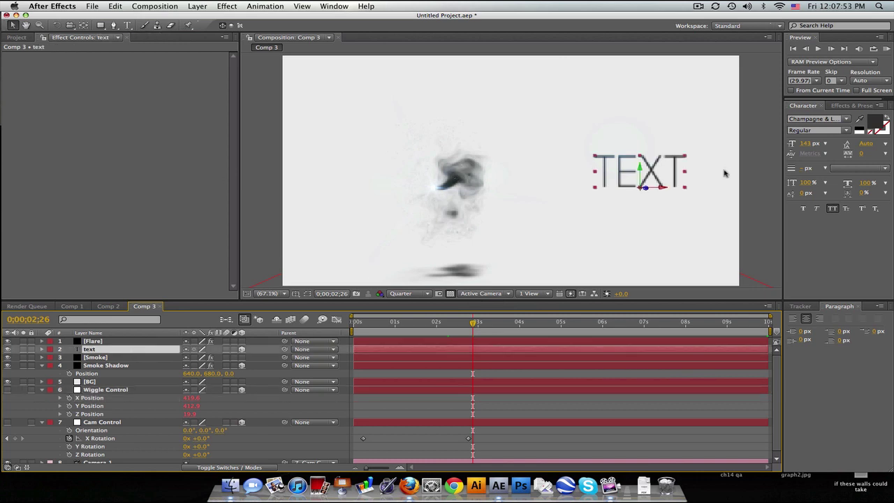
left_click_drag(654, 178, 577, 179)
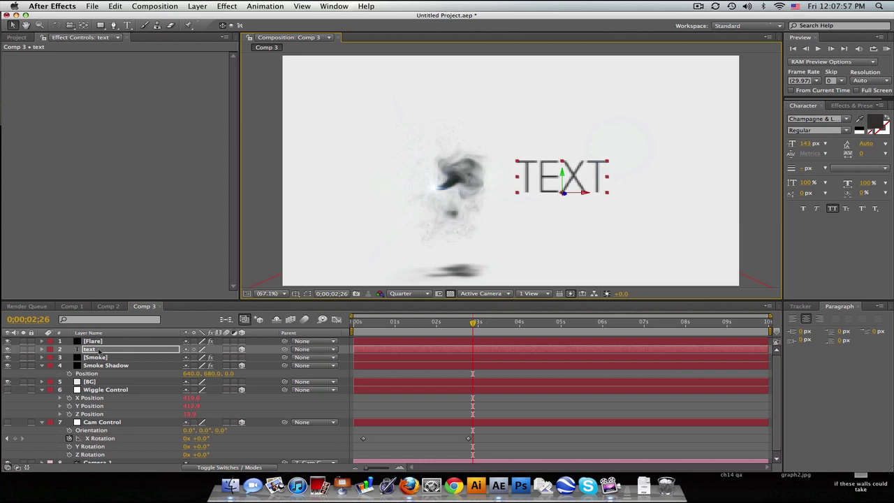
Keyframe Wiggle Control's X Position at 2;26, then set 1108.7 at 4;06
left_click(114, 391)
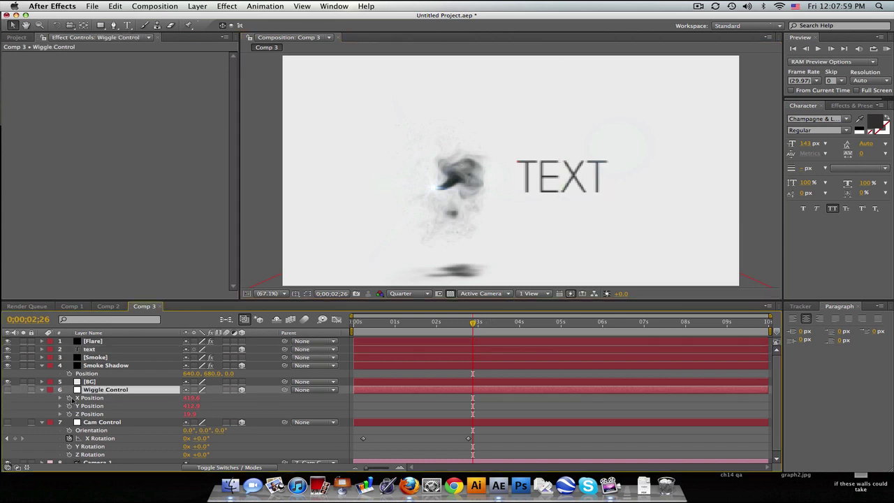
left_click(69, 398)
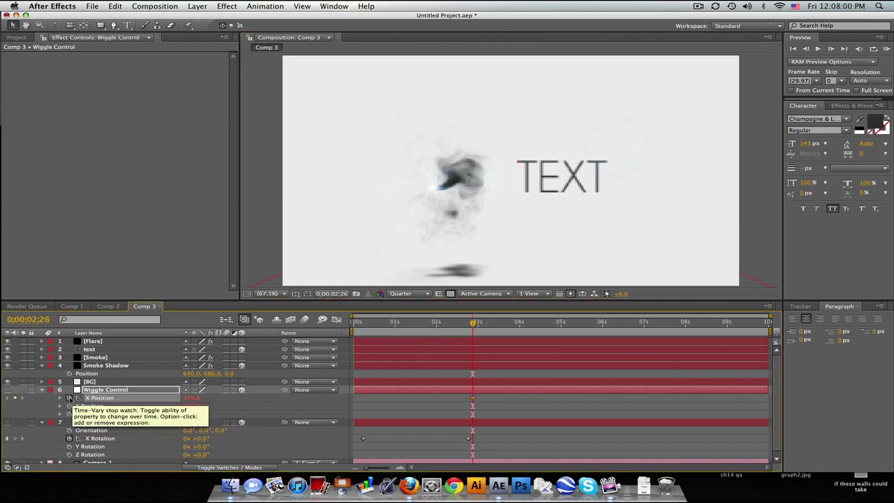
left_click(529, 323)
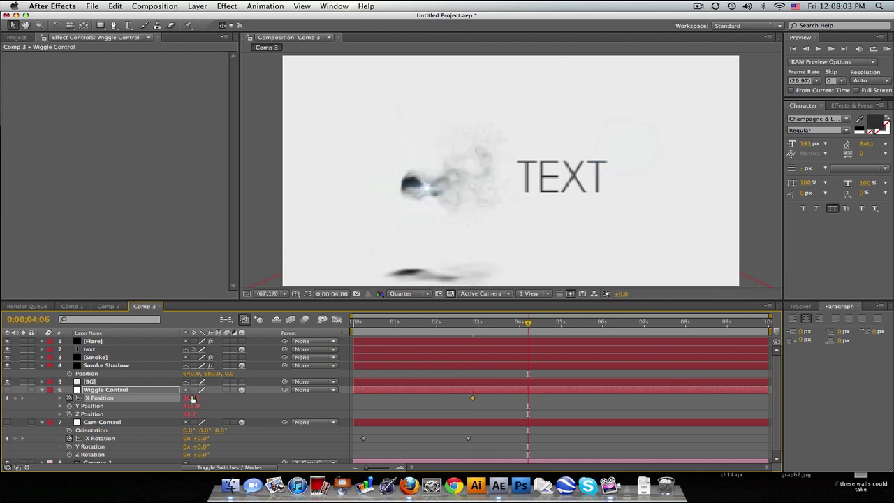
left_click_drag(193, 398, 236, 395)
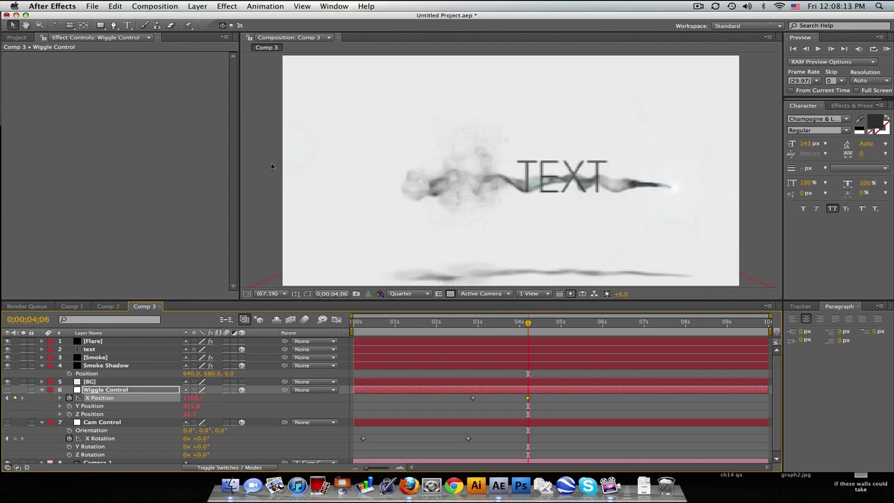
Nudge the TEXT slightly, then duplicate the text layer and rename it 'red text'
left_click(131, 350)
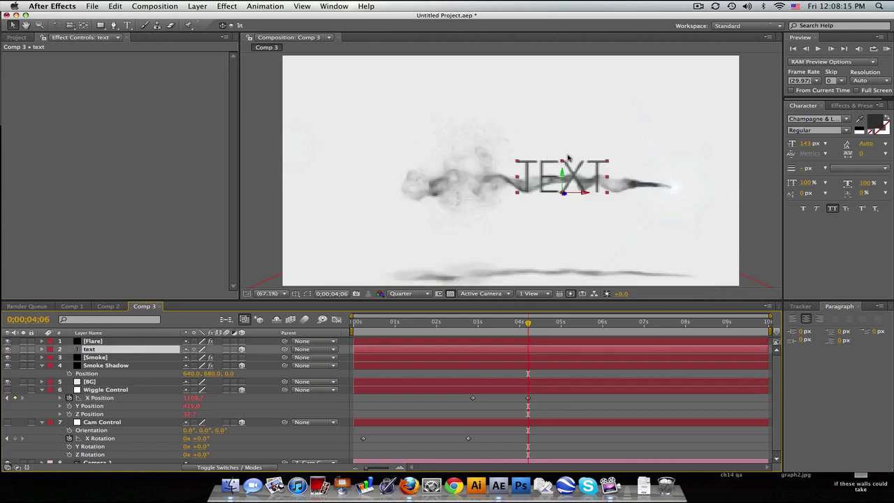
left_click_drag(587, 172, 594, 178)
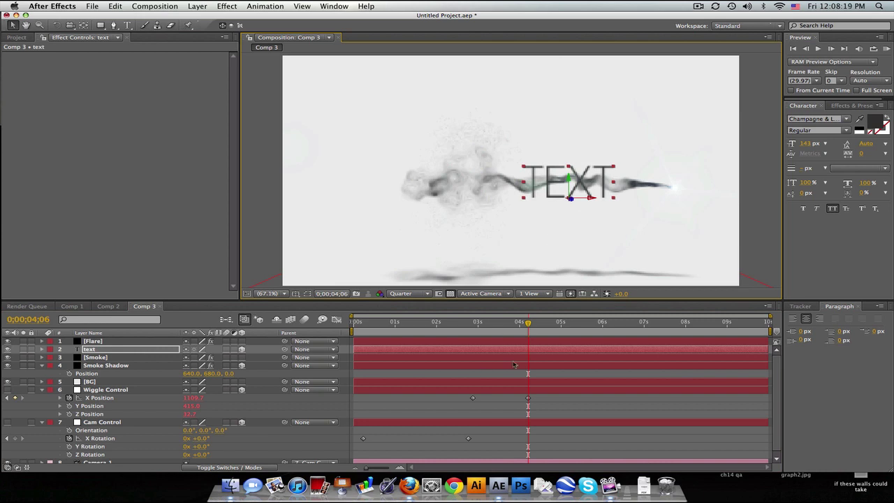
left_click(109, 349)
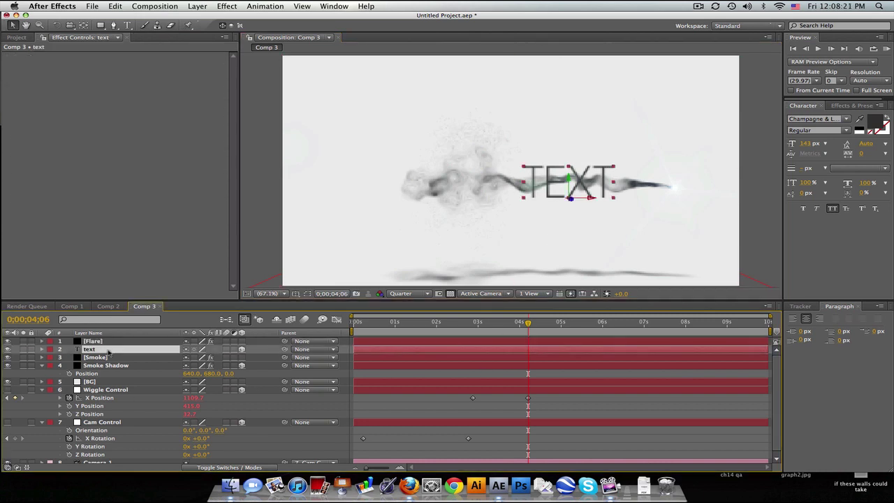
key("super+d")
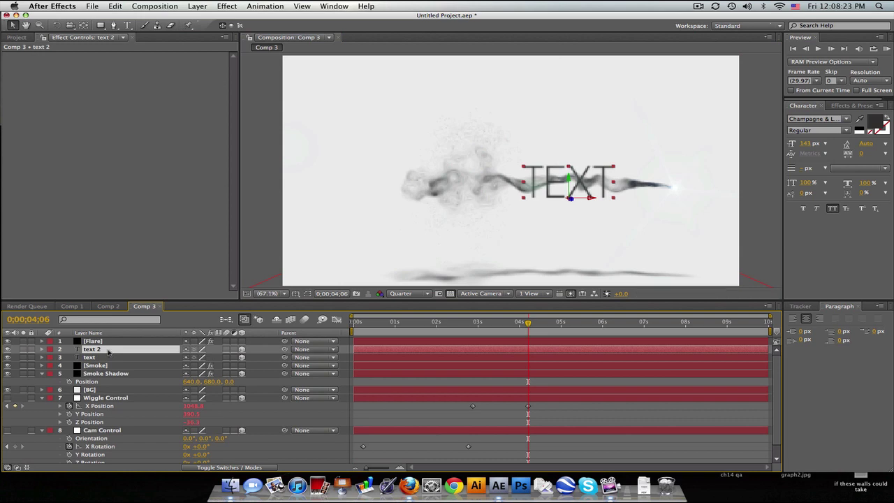
key("Return")
type("red")
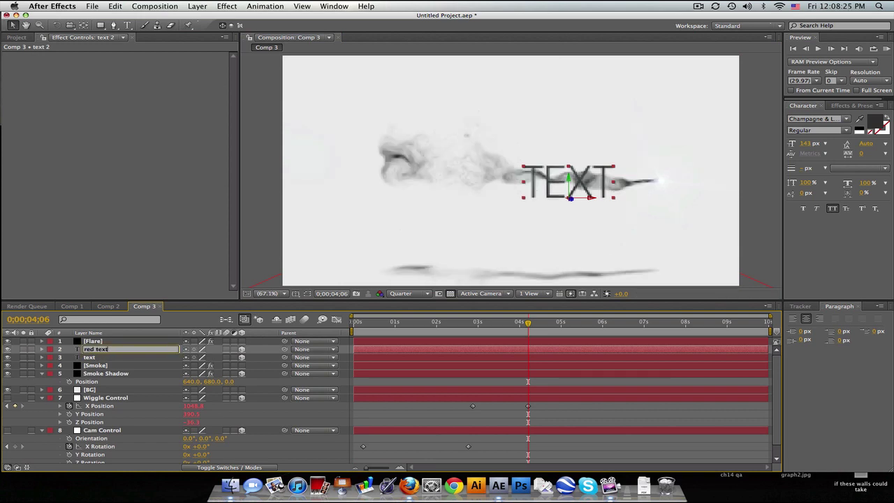
key("Return")
Apply the Fill effect to the red text layer
key("super+5")
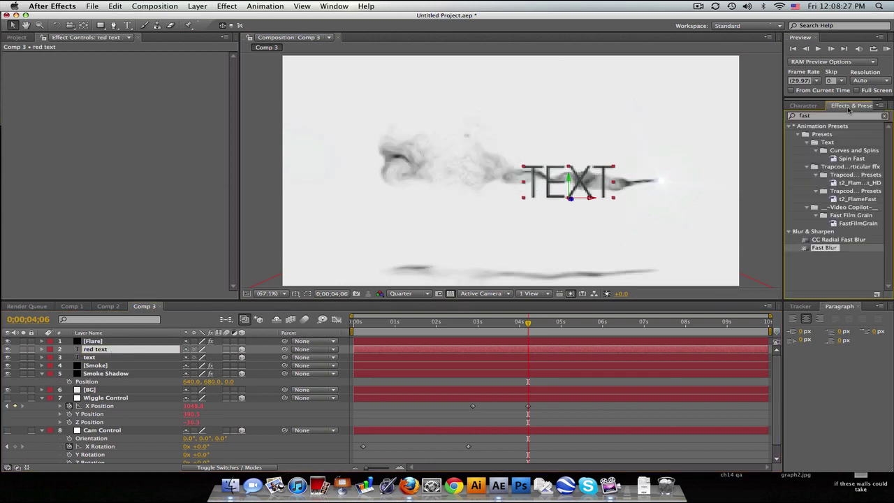
type("fill")
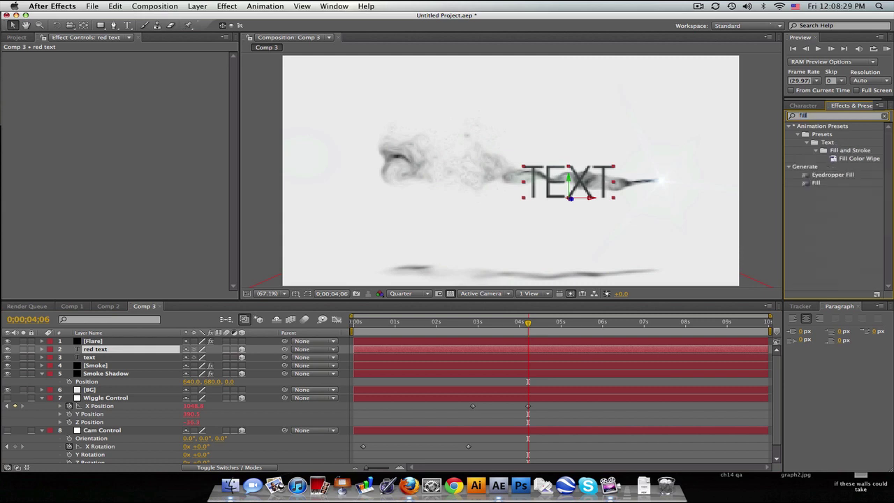
left_click_drag(817, 183, 131, 351)
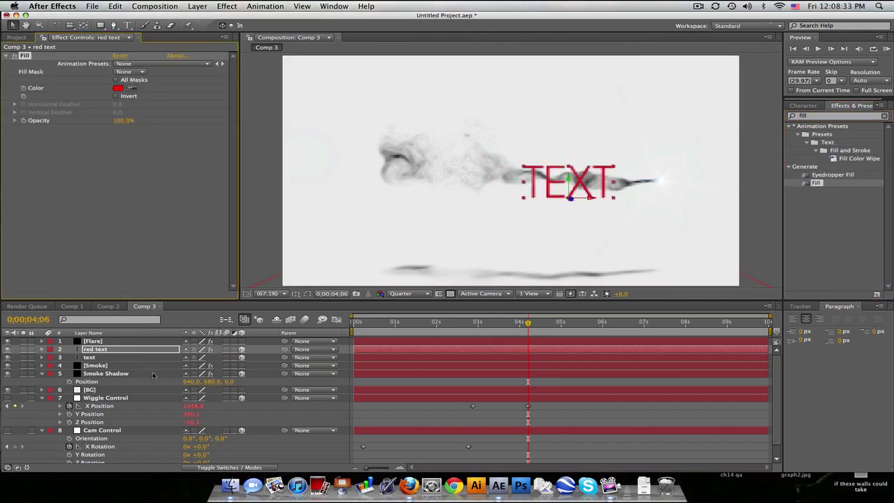
Duplicate [Smoke] above red text and set red text's track matte to Alpha Matte
left_click(95, 365)
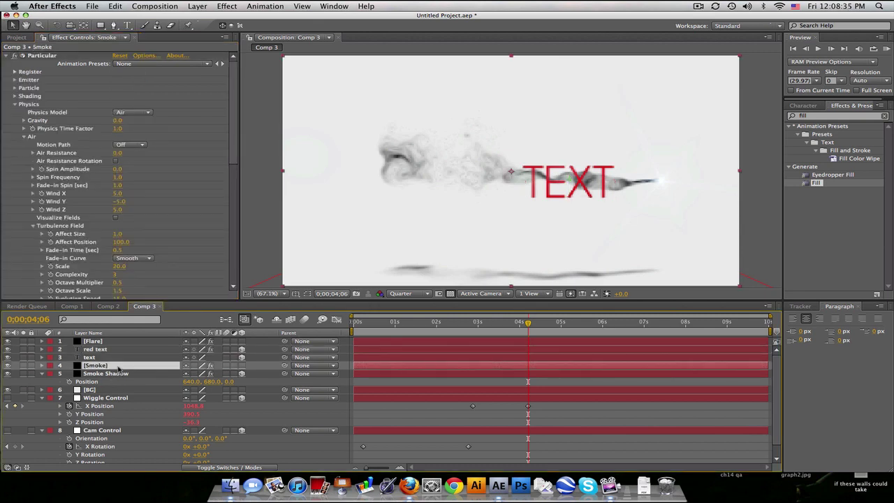
key("cmd+d")
left_click_drag(109, 368, 103, 349)
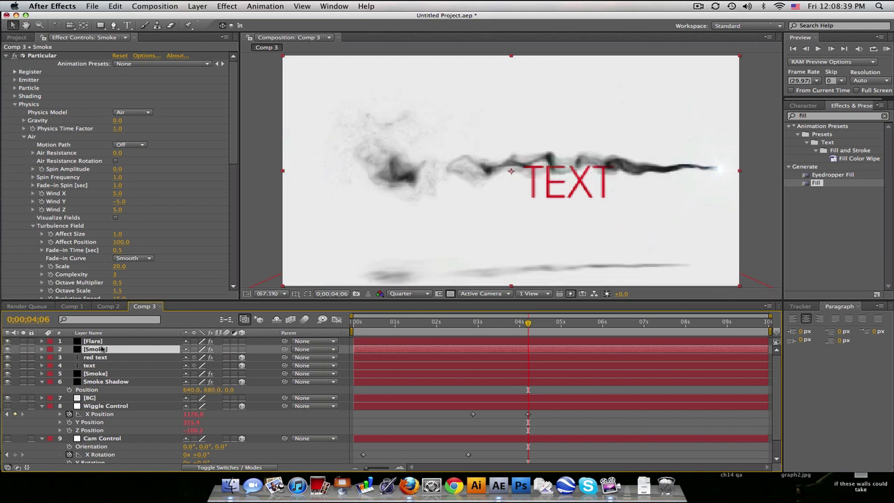
left_click(248, 467)
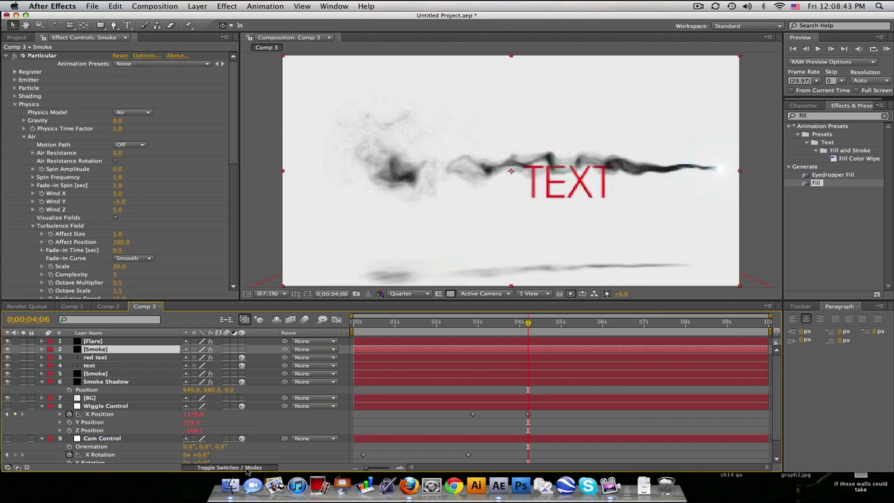
left_click(114, 357)
left_click(229, 356)
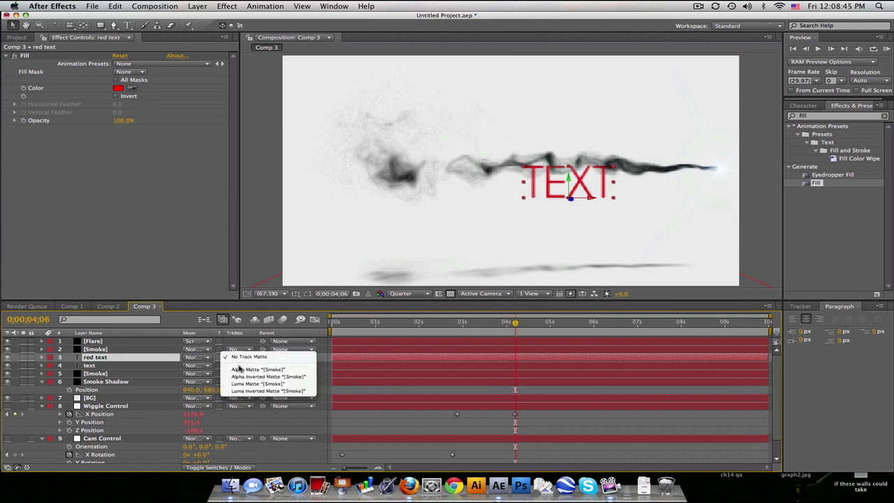
left_click(240, 372)
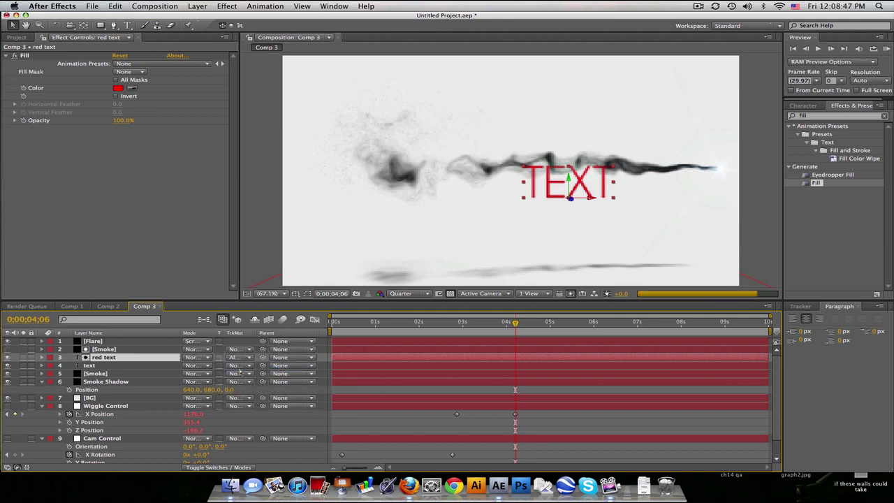
Raise both TEXT layers' Y Position to 392.2
left_click(100, 366)
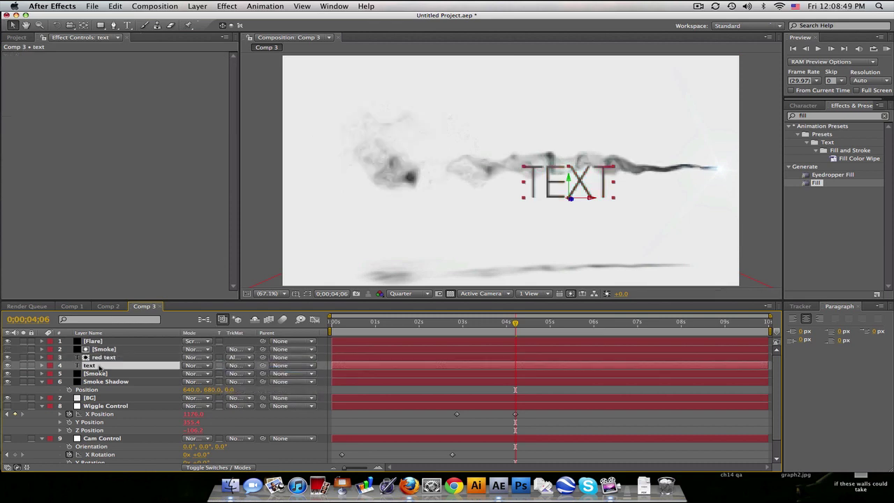
left_click(108, 358, "shift")
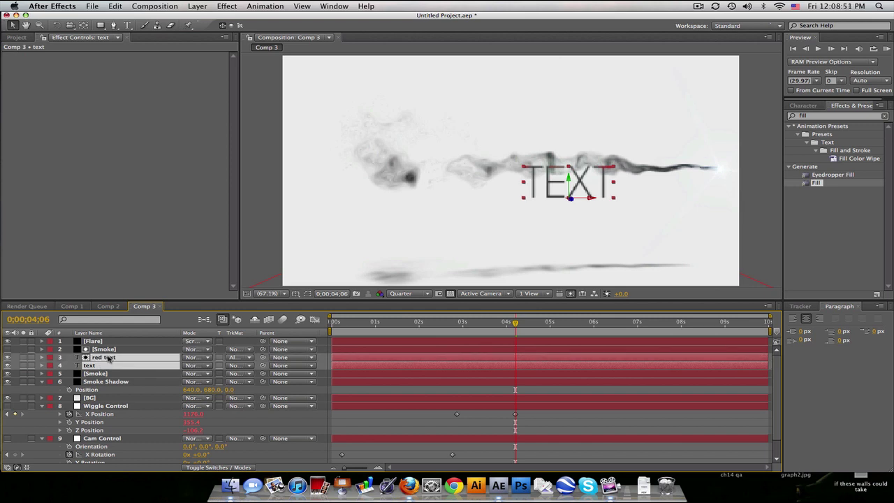
key("p")
left_click_drag(207, 366, 184, 368)
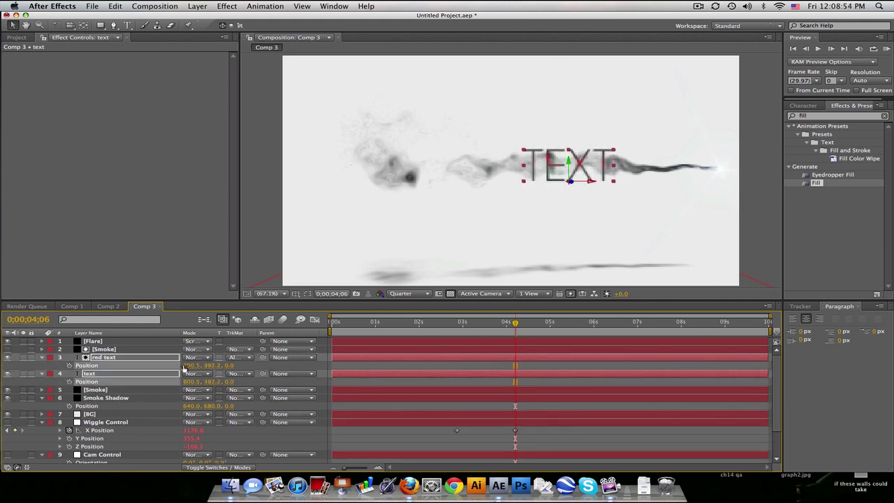
left_click(513, 371)
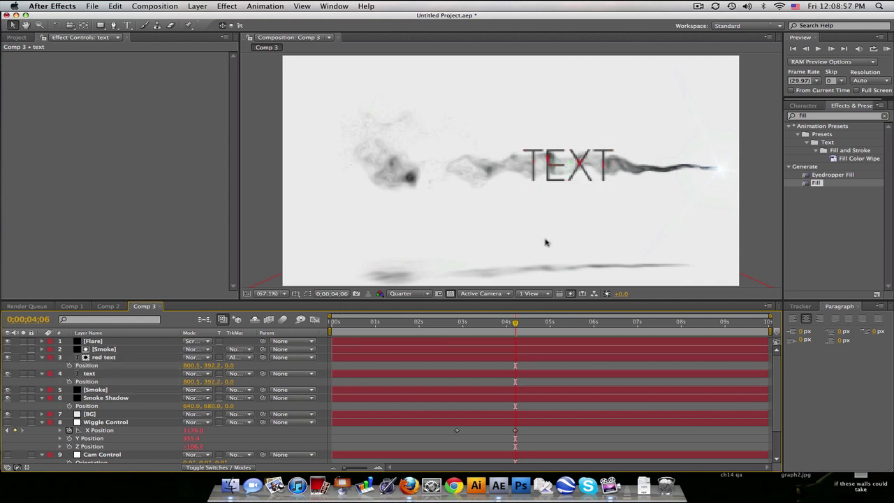
Set preview resolution to Half, check frame 1;28, and switch to Comp 1
left_click(408, 293)
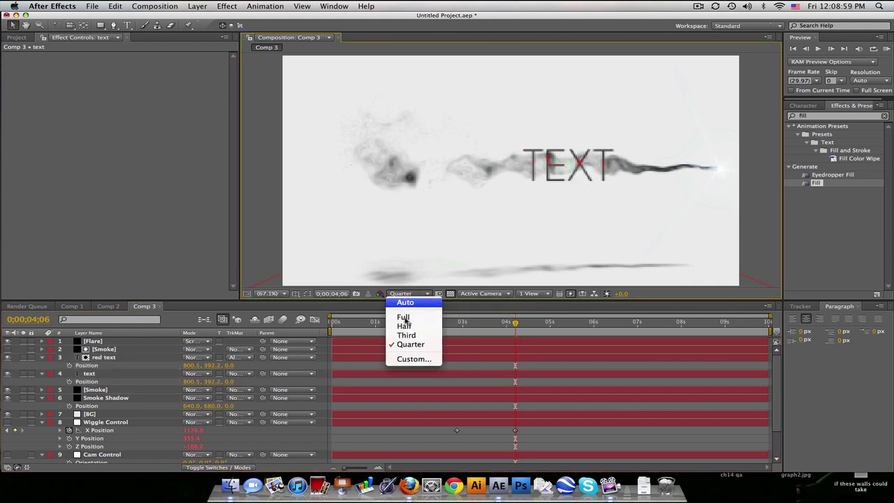
left_click(408, 297)
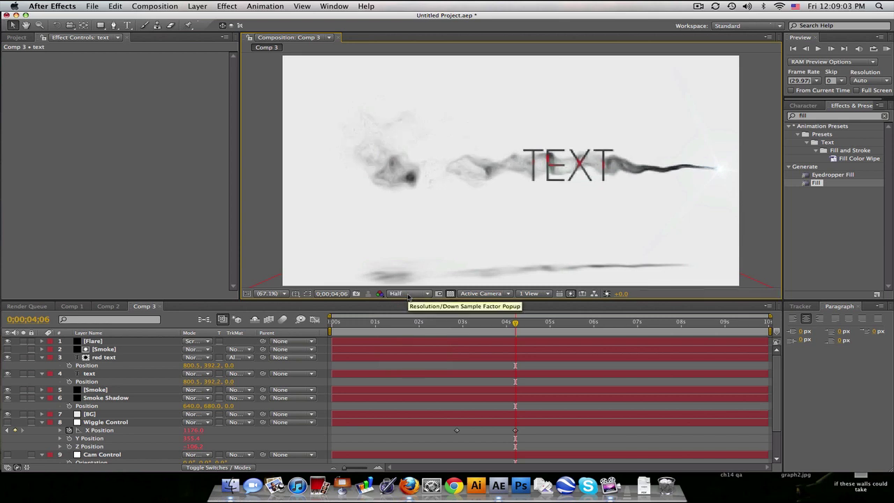
left_click(417, 324)
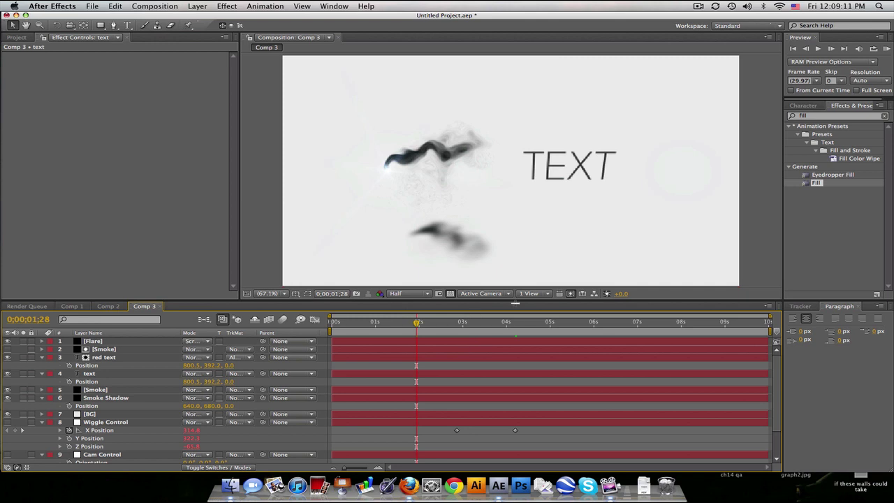
left_click(72, 306)
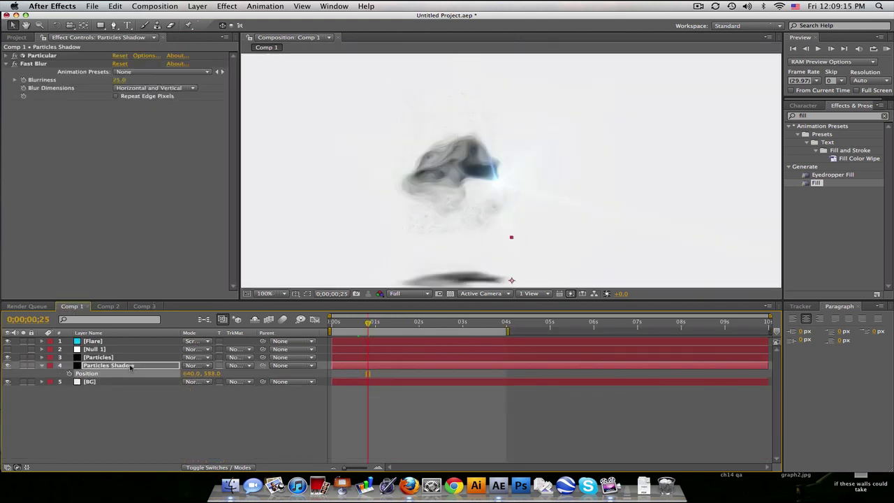
Show Particles Shadow's Particular settings down to Size and Opacity over Life, and fit Comp 1 in the viewer
left_click(5, 56)
left_click_drag(234, 73, 234, 109)
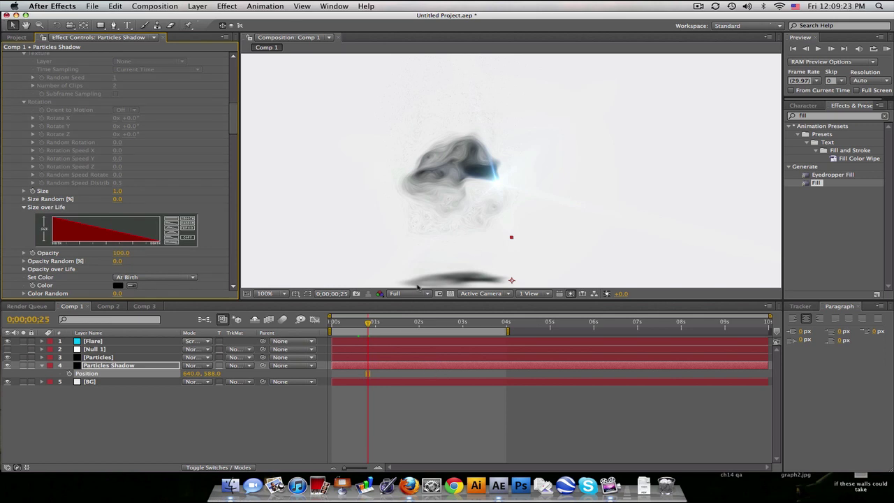
left_click(266, 293)
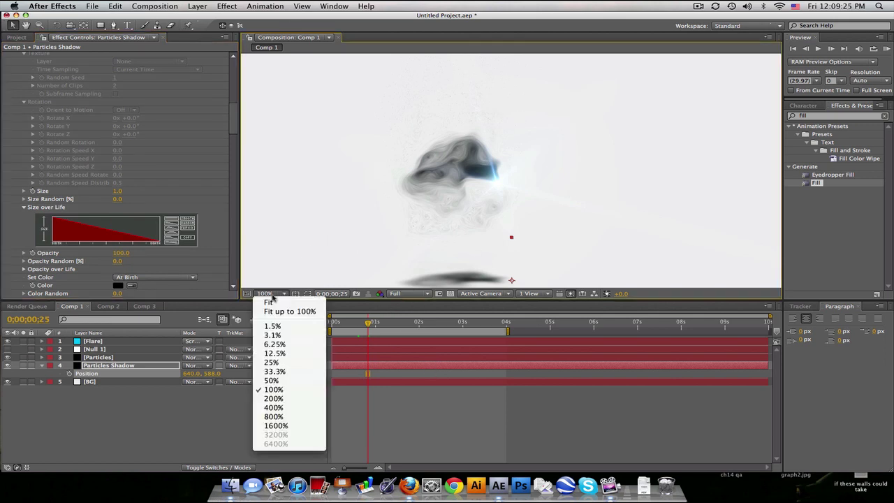
left_click(279, 142)
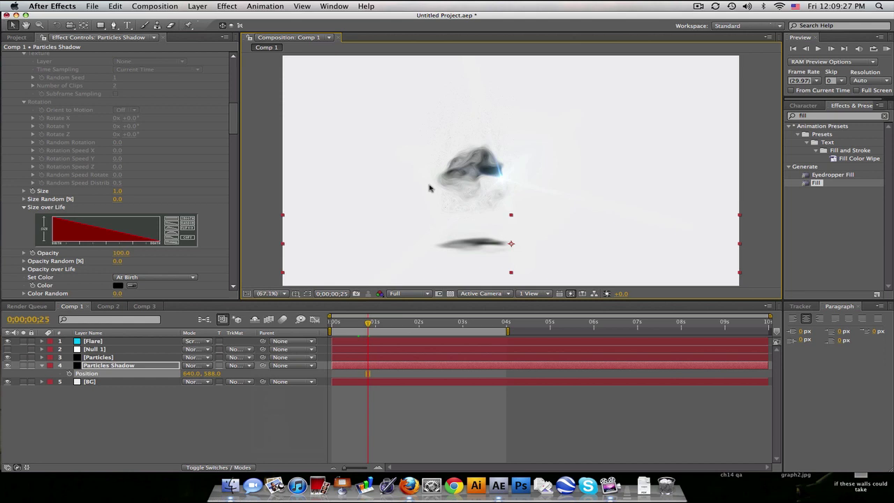